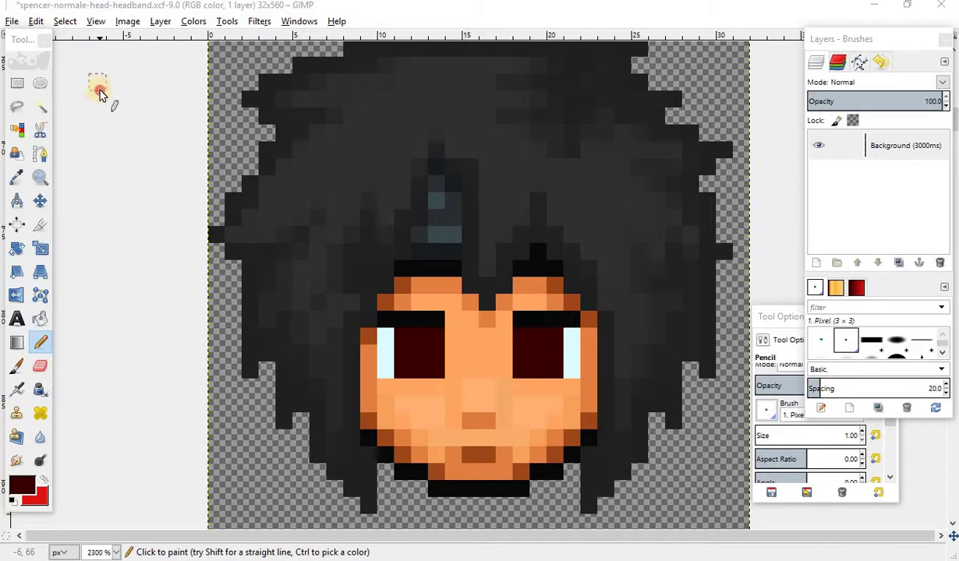
Raise the pencil's Tool Options tab above the Layers–Brushes dock
left_click_drag(100, 93, 98, 83)
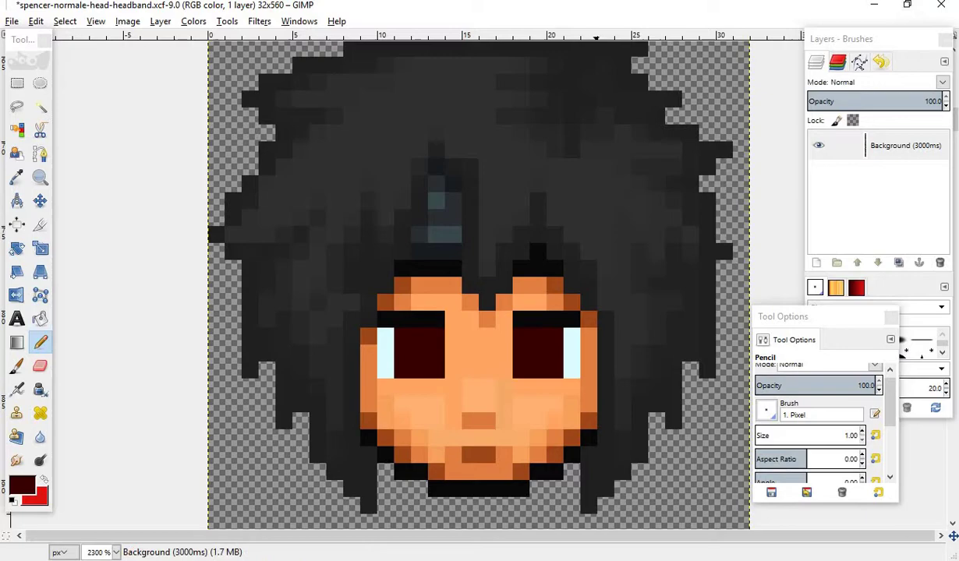
Minimize GIMP, start the direct GIMP 2.8.22 installer download in Chrome, then minimize Chrome
left_click(872, 5)
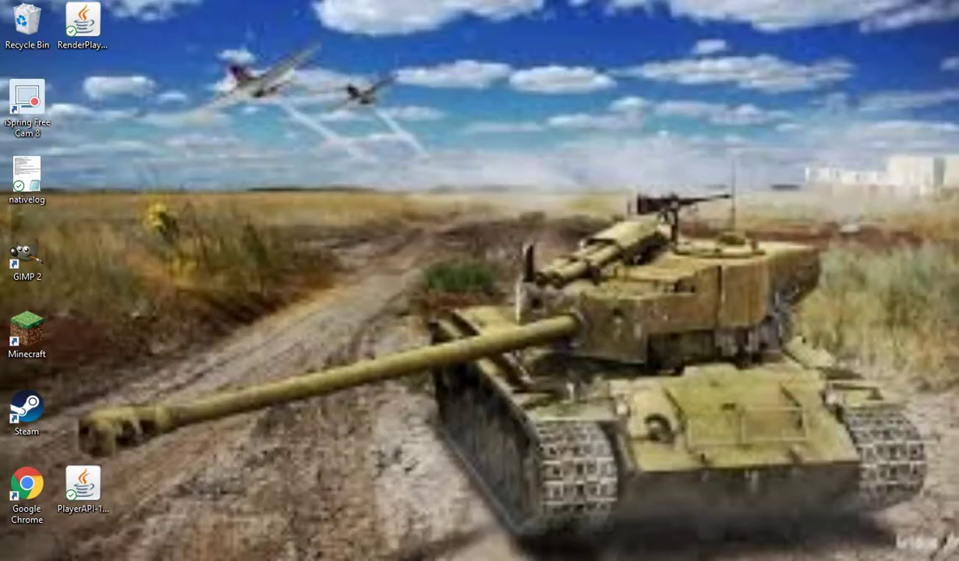
left_click(814, 109)
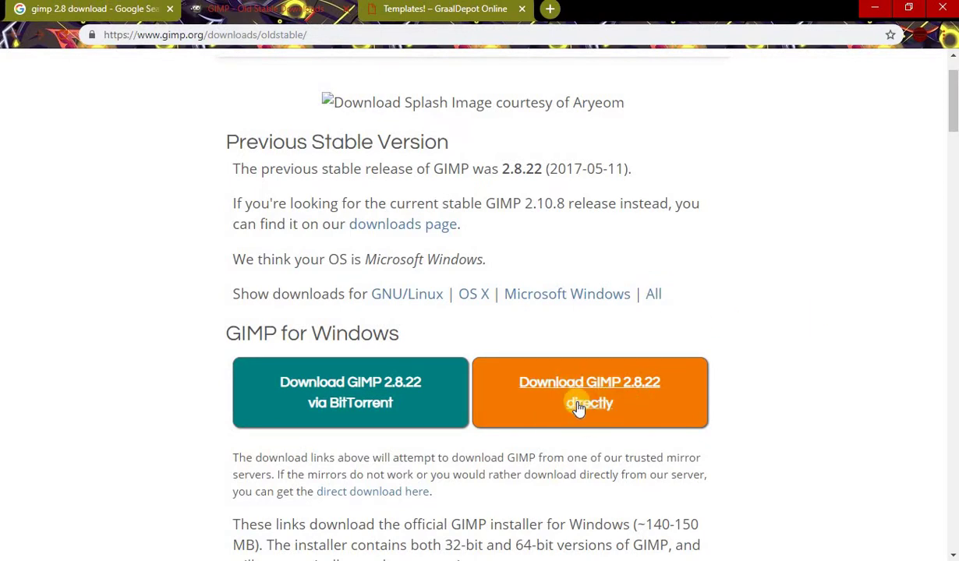
left_click(669, 380)
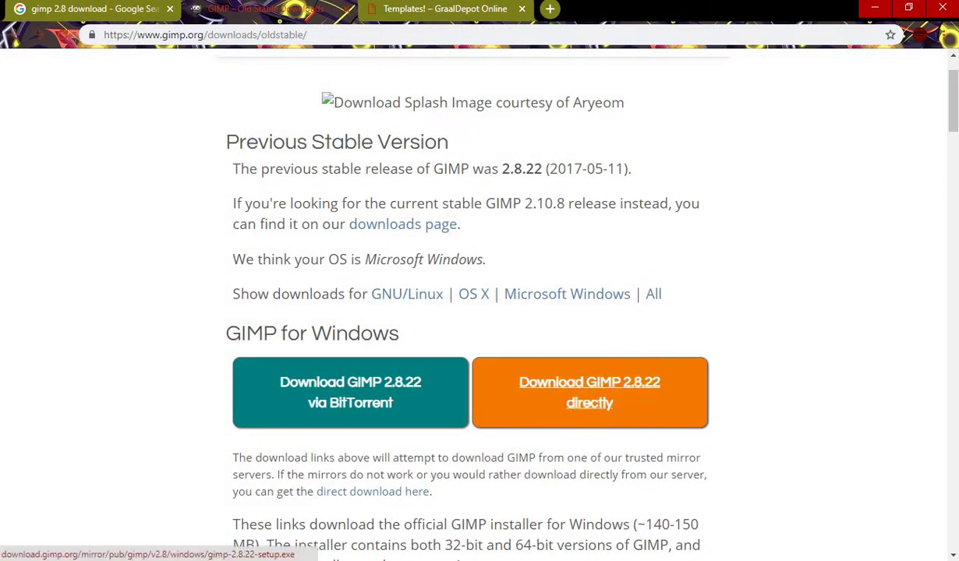
left_click(876, 8)
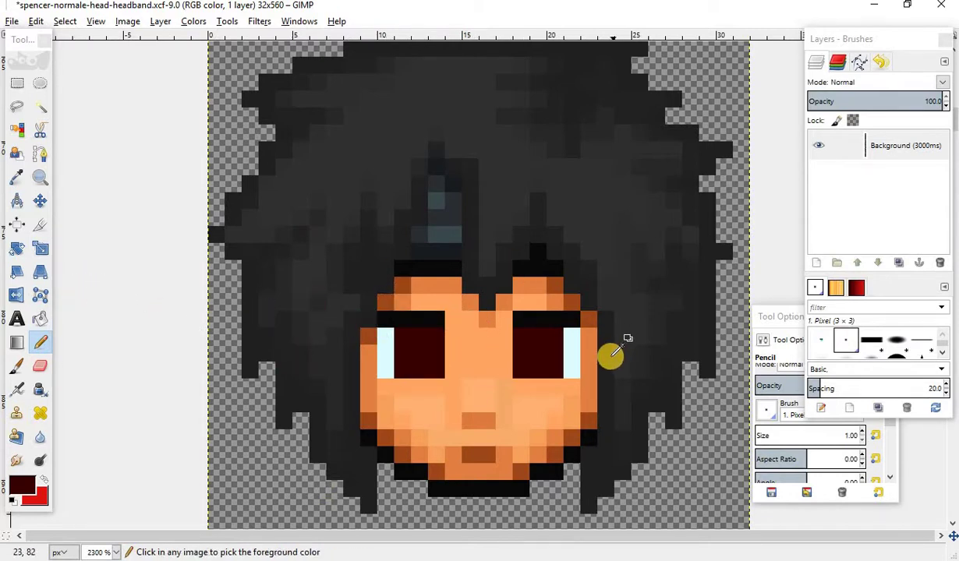
scroll(608, 353, "down", 4, "ctrl")
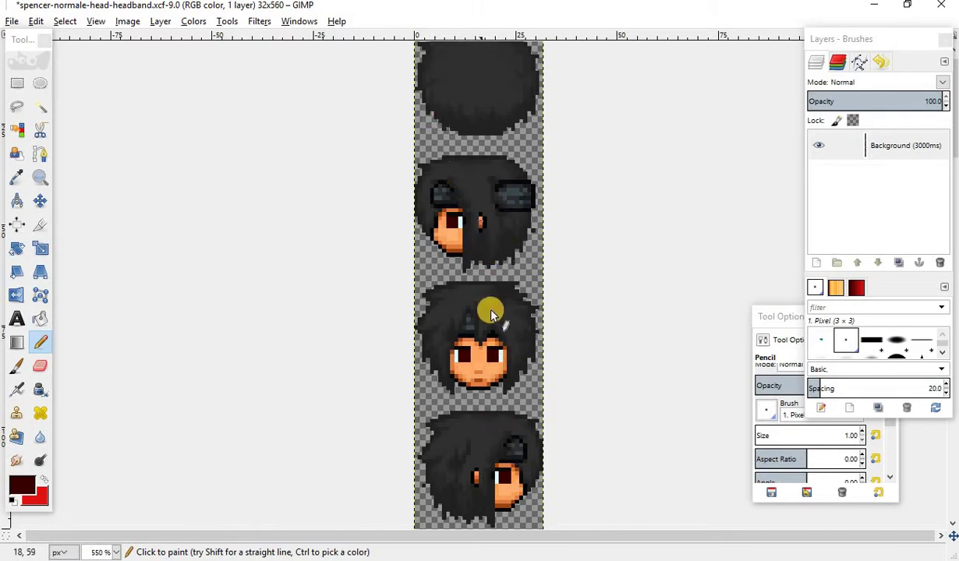
scroll(417, 366, "up", 6, "ctrl")
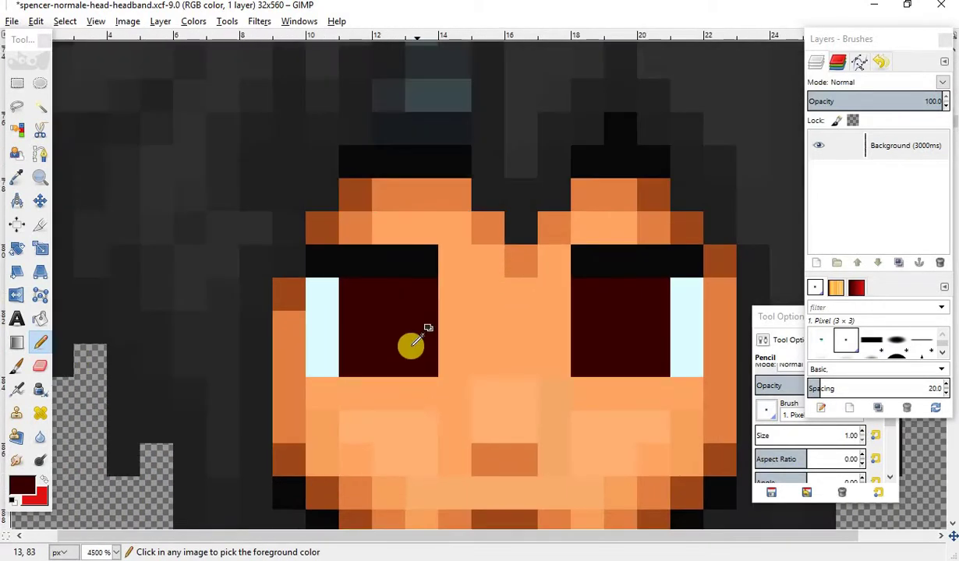
scroll(417, 347, "down", 3, "ctrl")
scroll(429, 348, "up", 2, "ctrl")
scroll(421, 325, "down", 2, "ctrl")
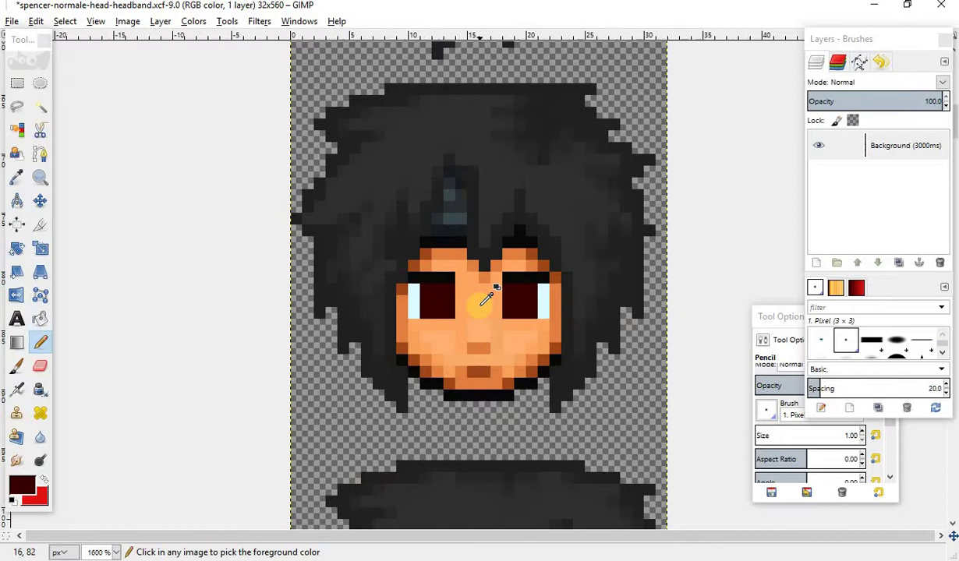
scroll(488, 295, "up", 2, "ctrl")
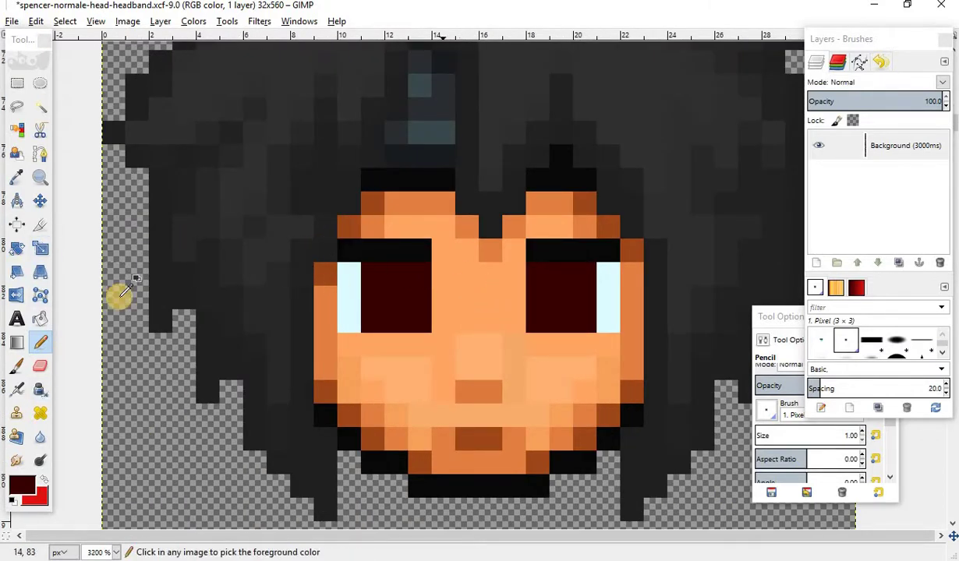
left_click(22, 487)
left_click_drag(382, 294, 347, 328)
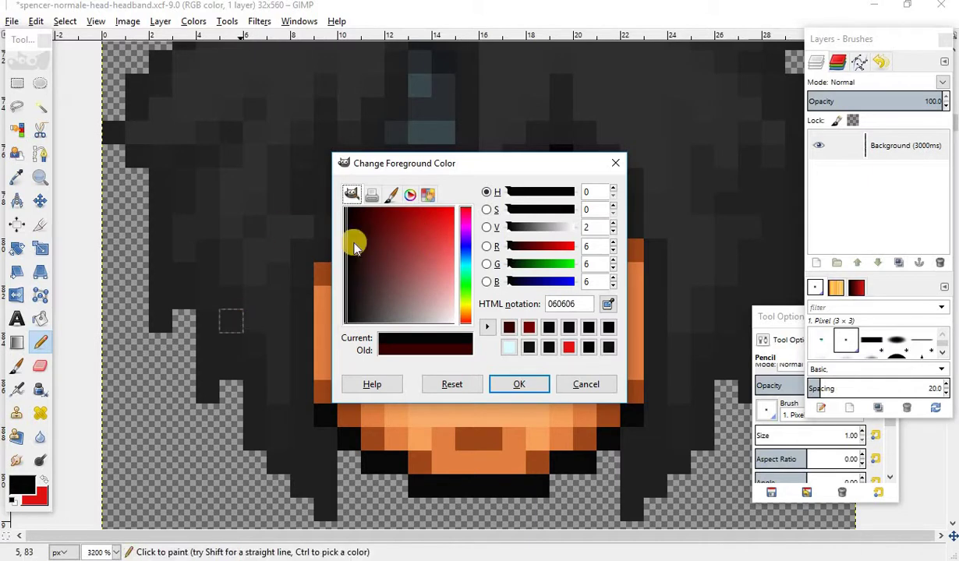
mouse_move(359, 309)
left_mouse_down()
mouse_move(321, 343)
mouse_move(407, 293)
mouse_move(420, 314)
mouse_move(483, 329)
mouse_move(450, 331)
mouse_move(444, 308)
mouse_move(364, 321)
mouse_move(347, 336)
left_mouse_up()
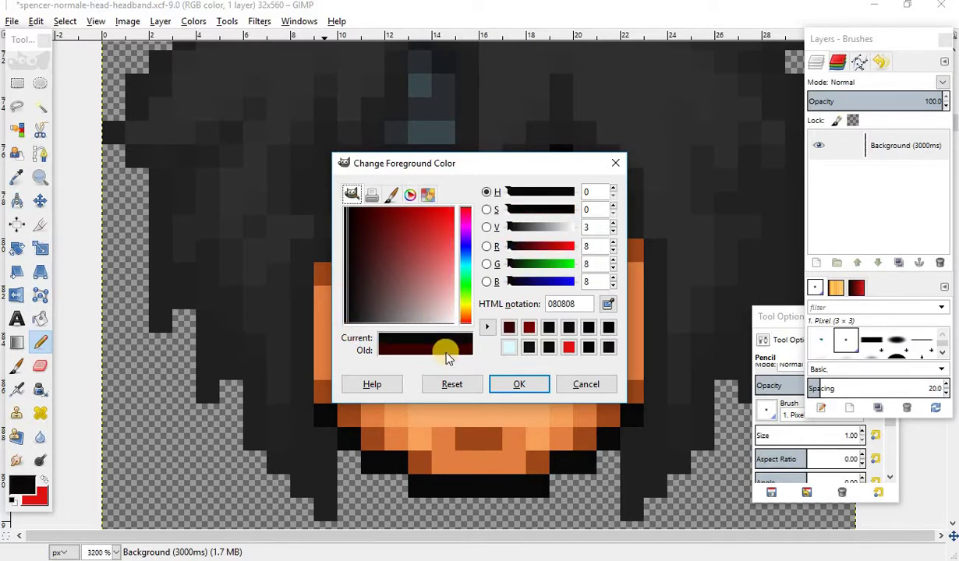
left_click(591, 384)
Pick the eyebrow's black and add a black pixel in the hair above the right eyebrow
scroll(150, 309, "down", 1)
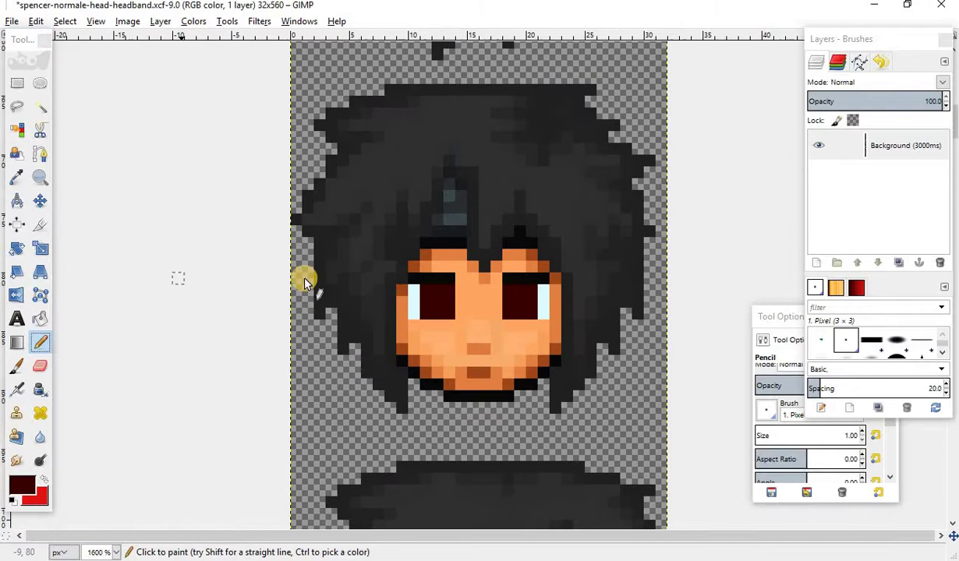
scroll(396, 278, "up", 1)
left_click(394, 269, "ctrl")
scroll(392, 266, "down", 1)
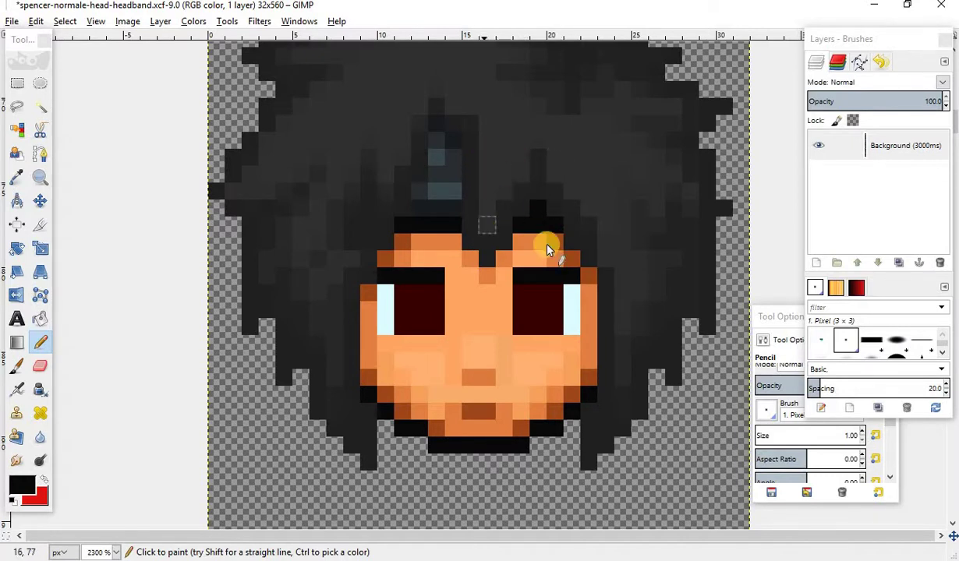
left_click(537, 207)
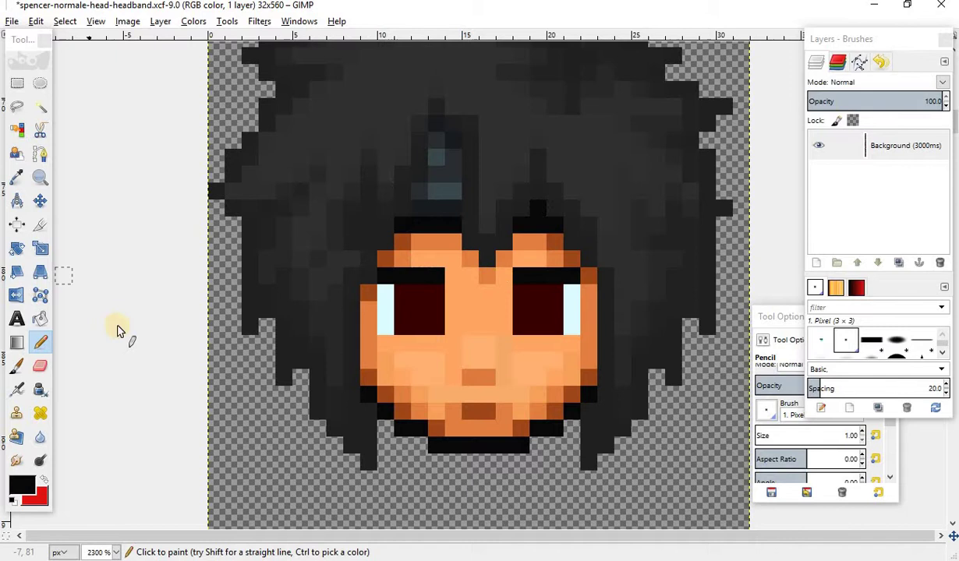
Raise the pencil's Tool Options and check the brush list, keeping the 1. Pixel brush
scroll(443, 257, "up", 2)
scroll(628, 204, "down", 2)
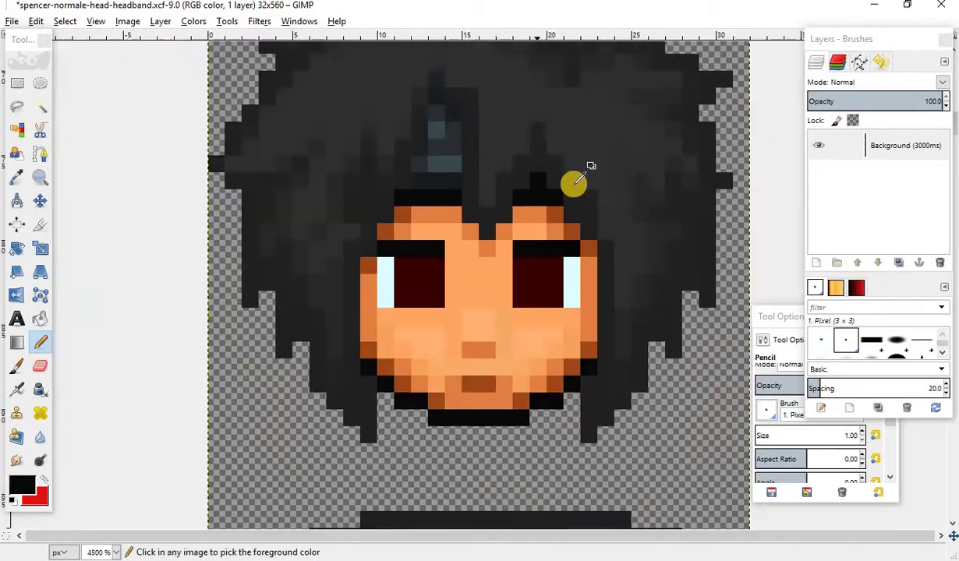
left_click(798, 320)
left_click(771, 316)
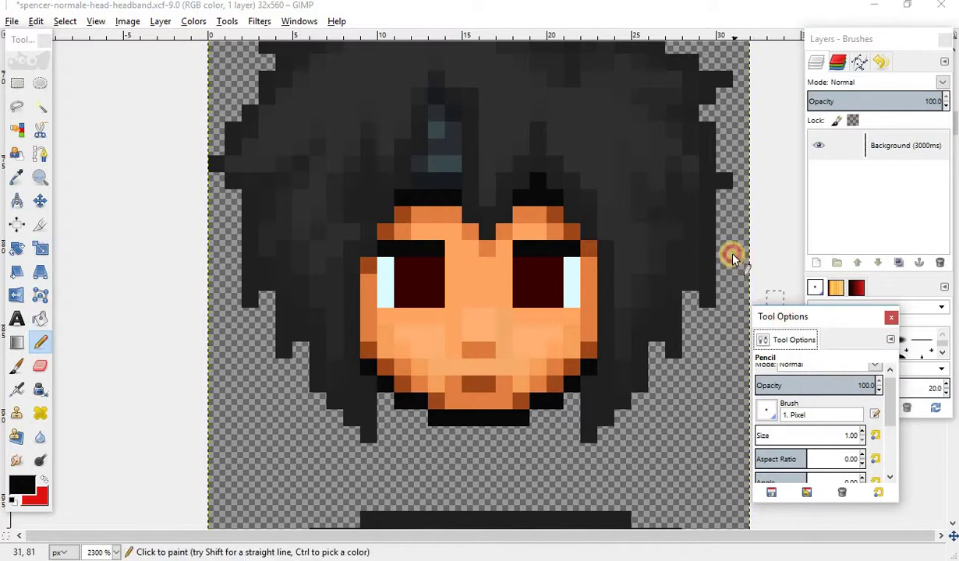
left_click(766, 411)
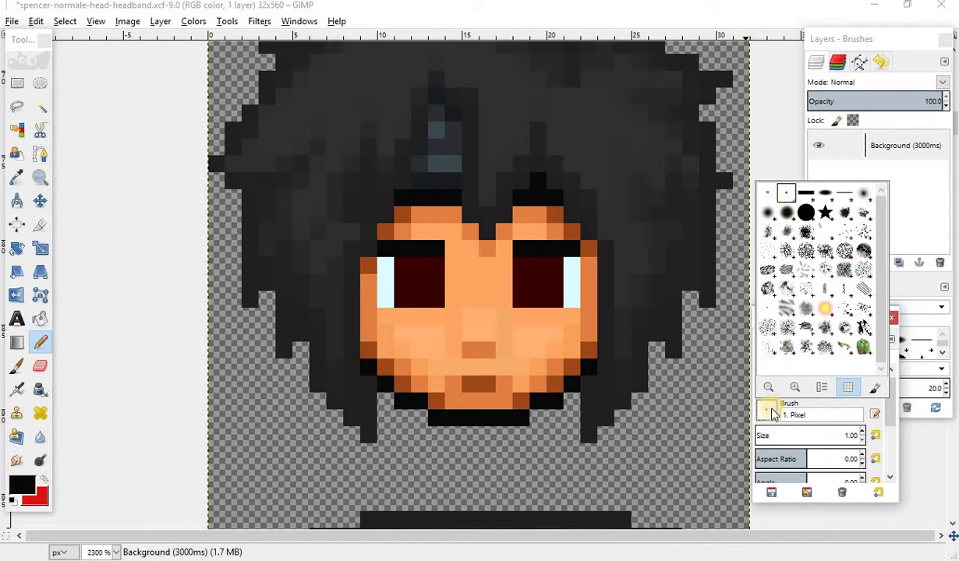
left_click(769, 411)
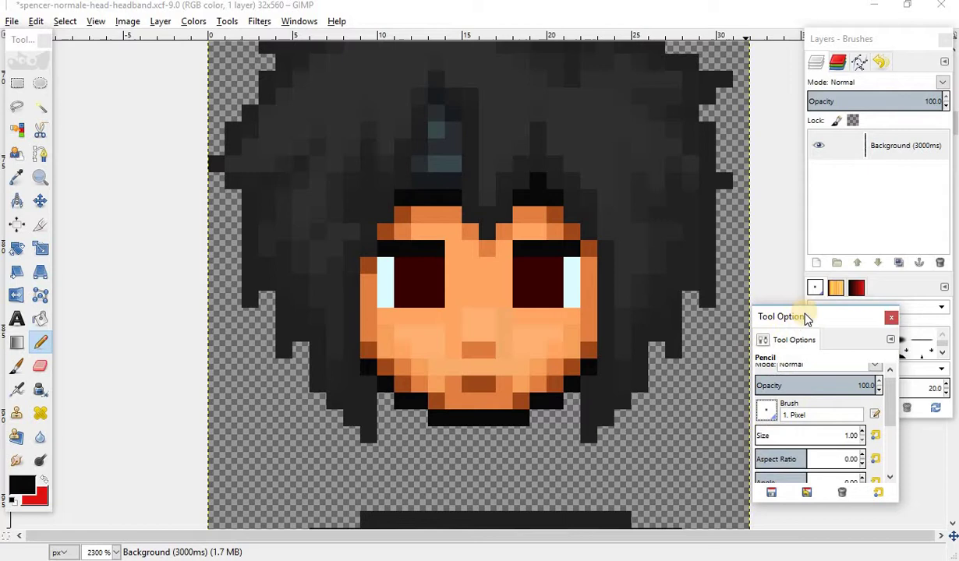
Cycle through Eraser, Bucket Fill and Select by Color, then return to the one-pixel Pencil
left_click(40, 365)
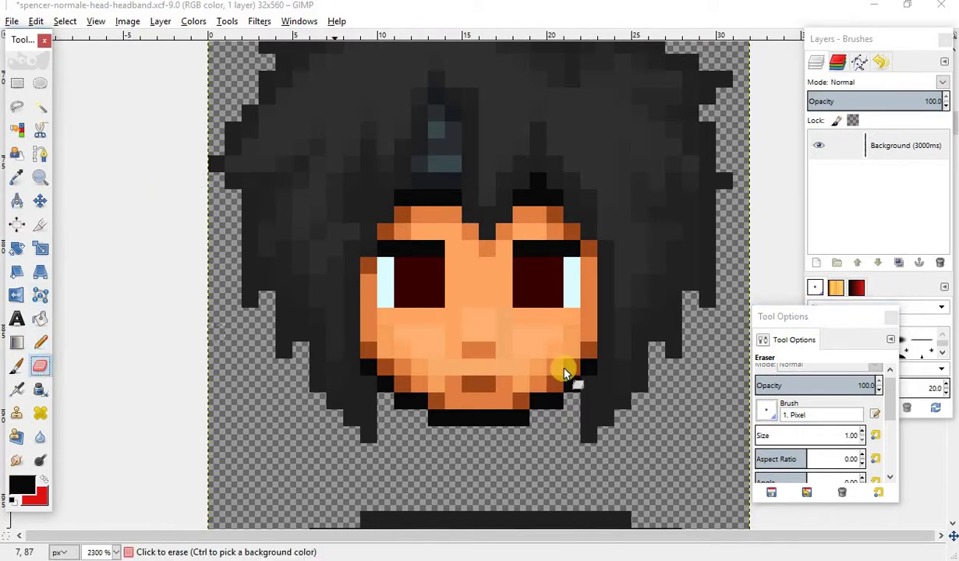
left_click_drag(889, 393, 889, 442)
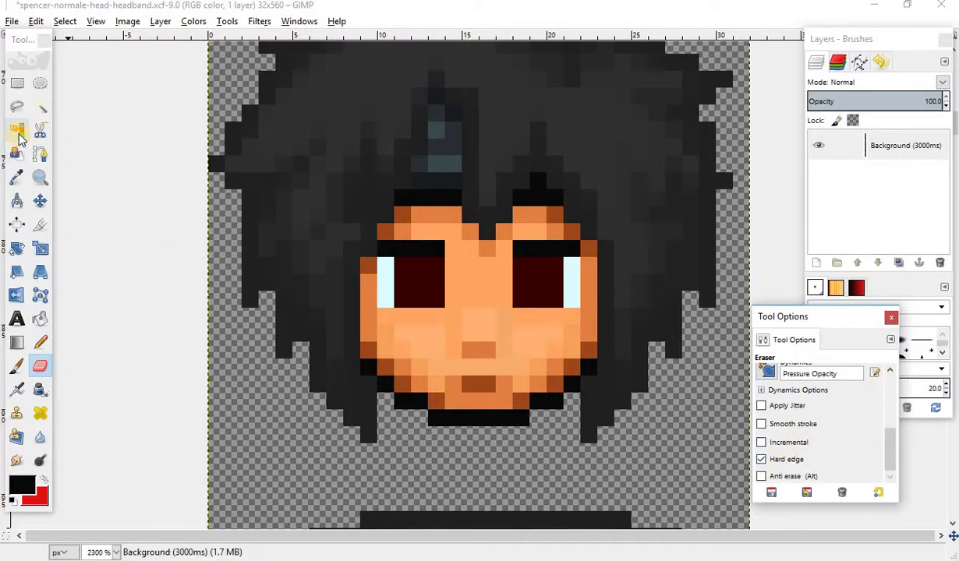
left_click(45, 311)
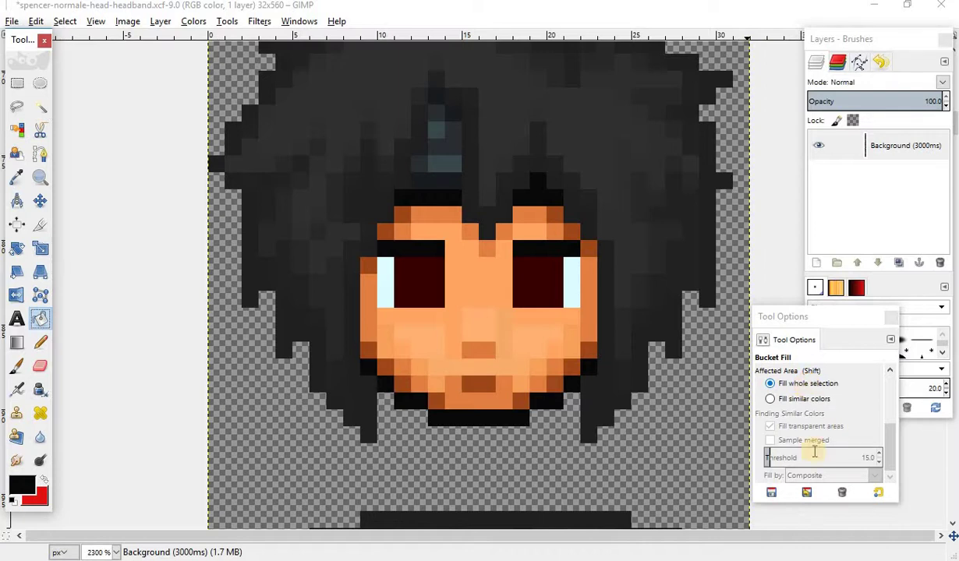
left_click(12, 131)
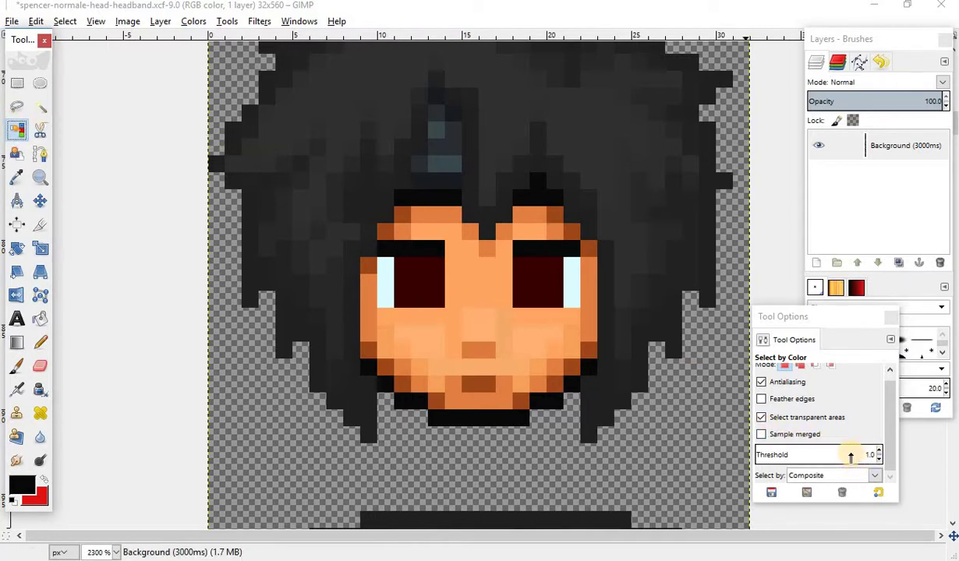
left_click_drag(755, 310, 827, 328)
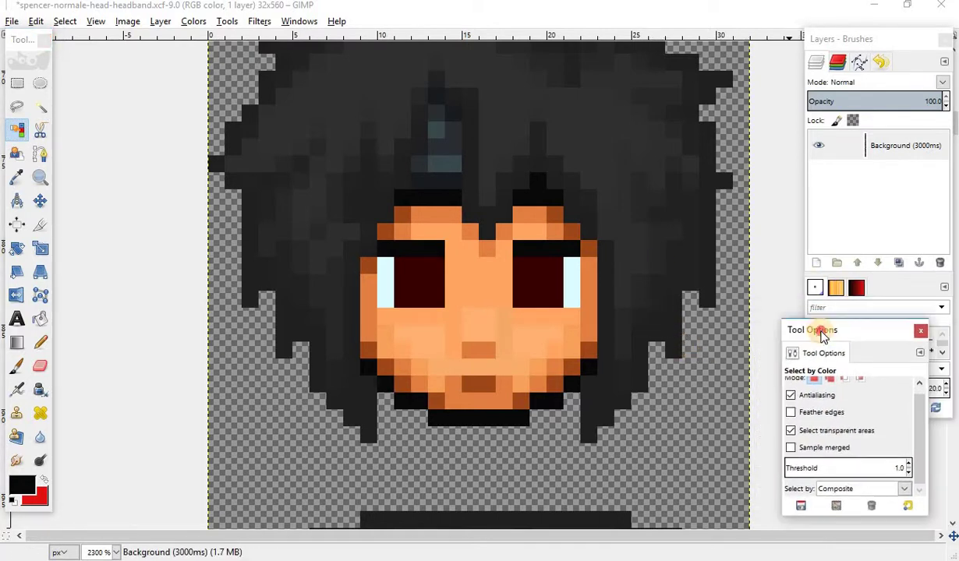
left_click(40, 341)
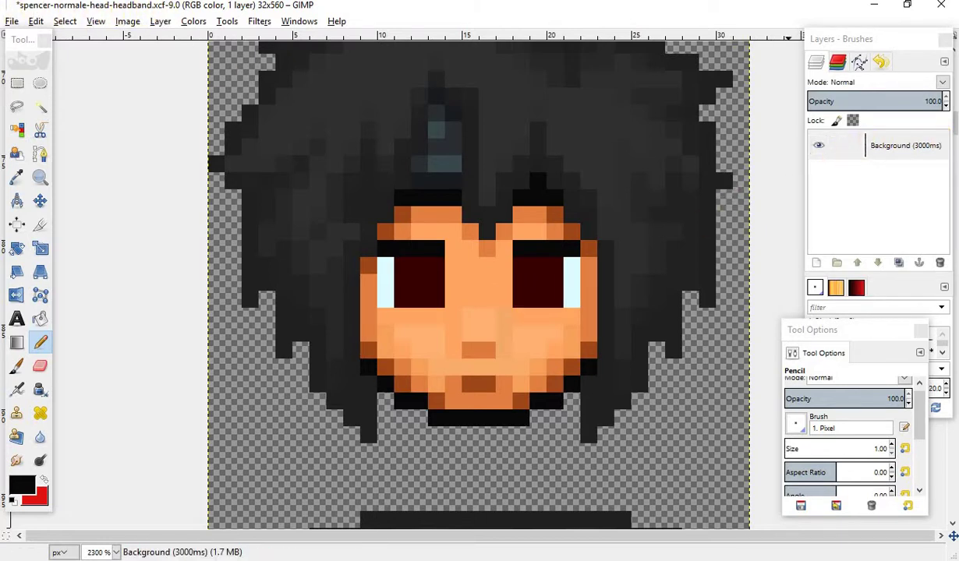
double_click(914, 145)
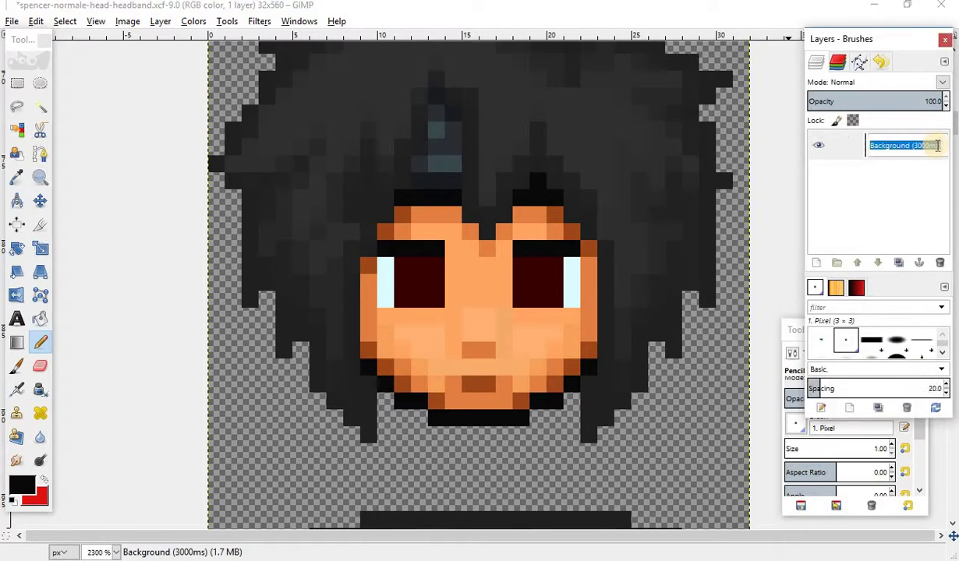
left_click(881, 143)
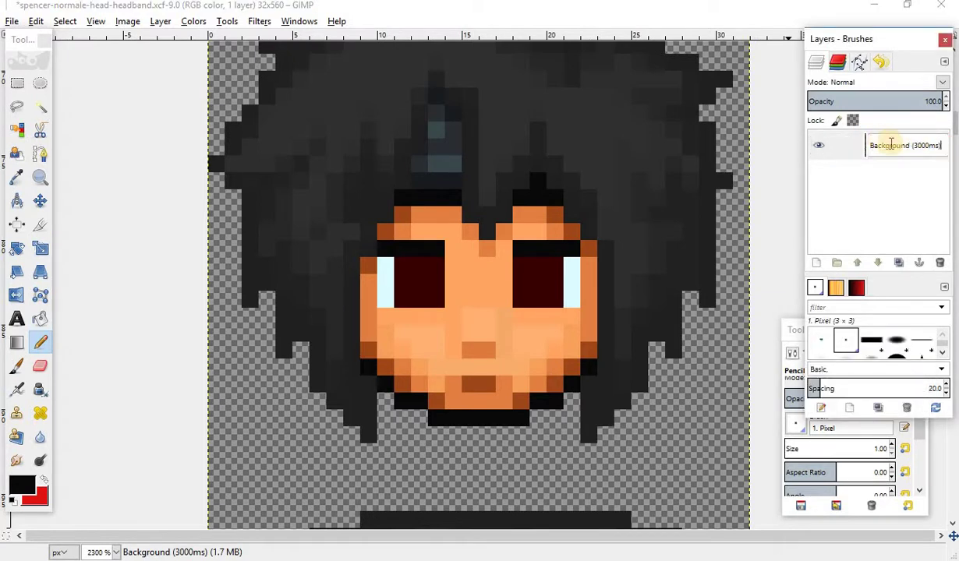
key("End")
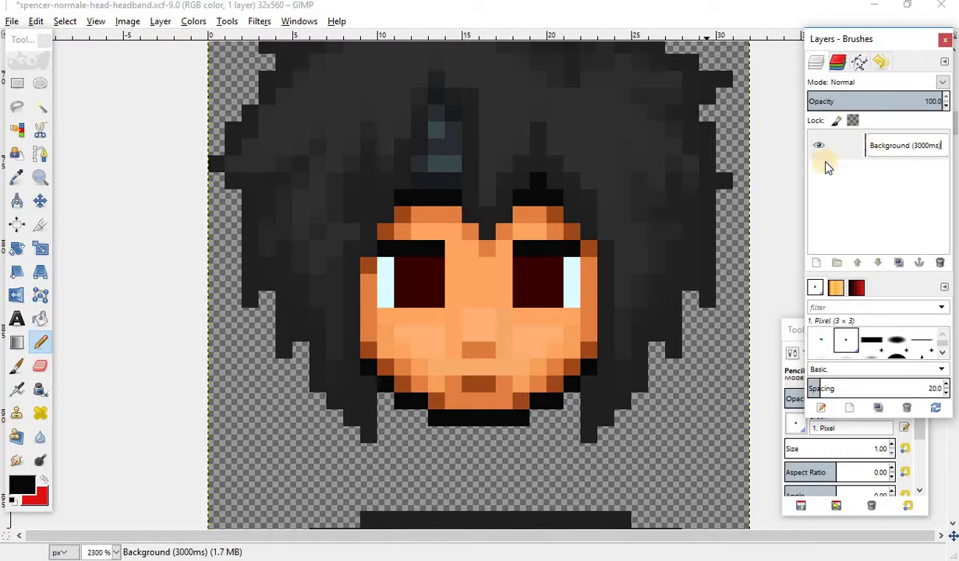
left_click(782, 184)
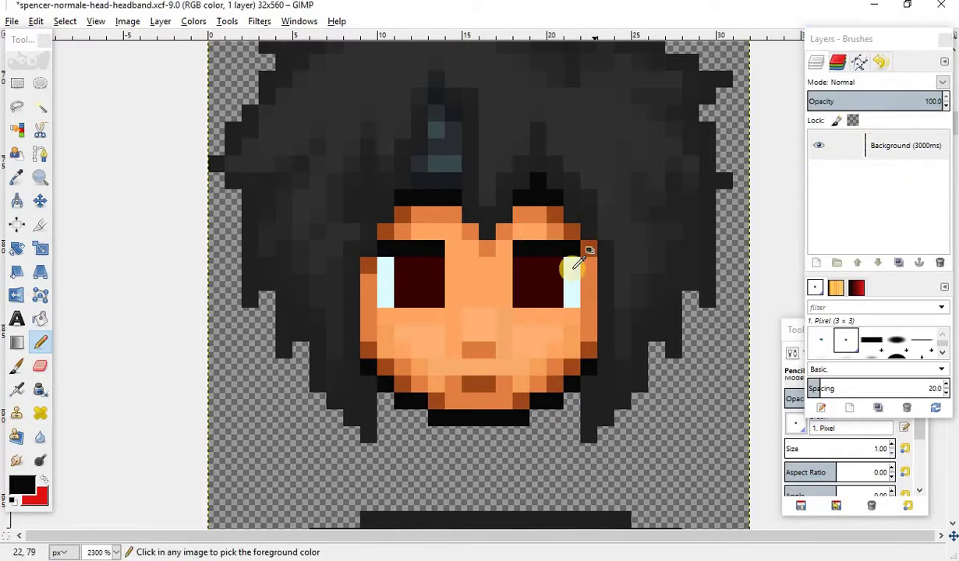
scroll(569, 276, "down", 3, "ctrl")
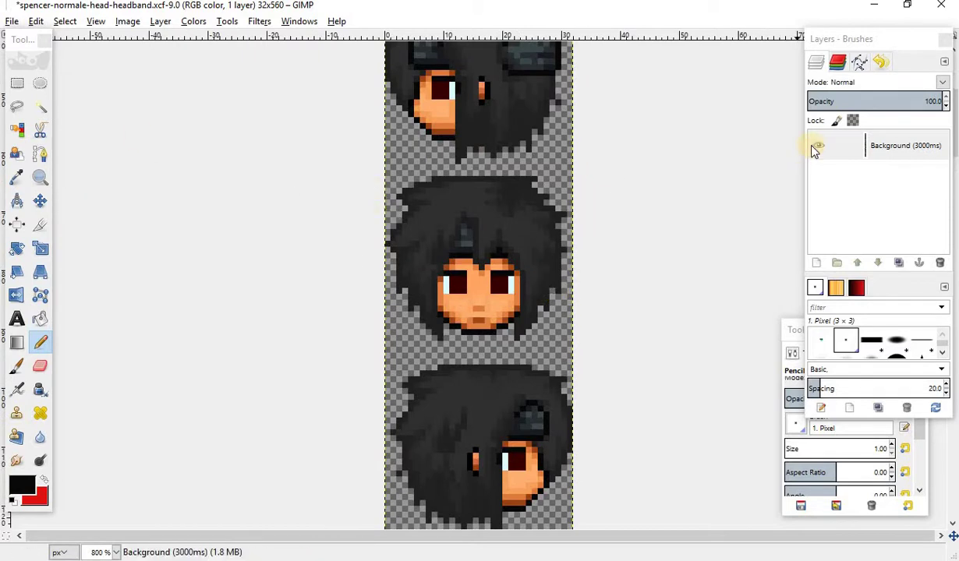
Add a transparent layer named 'Frame #1 (120ms)' through Layer > New Layer
left_click(158, 22)
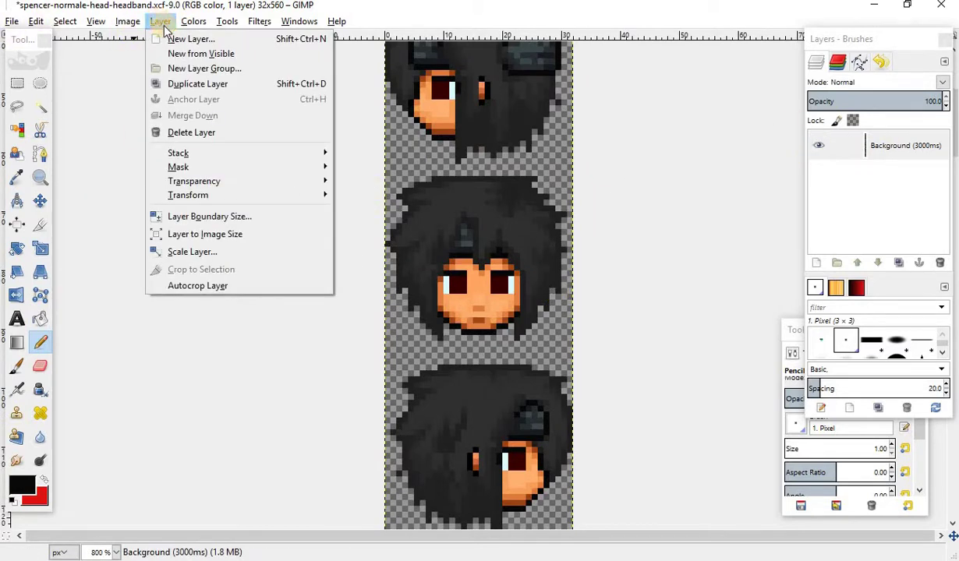
left_click(204, 39)
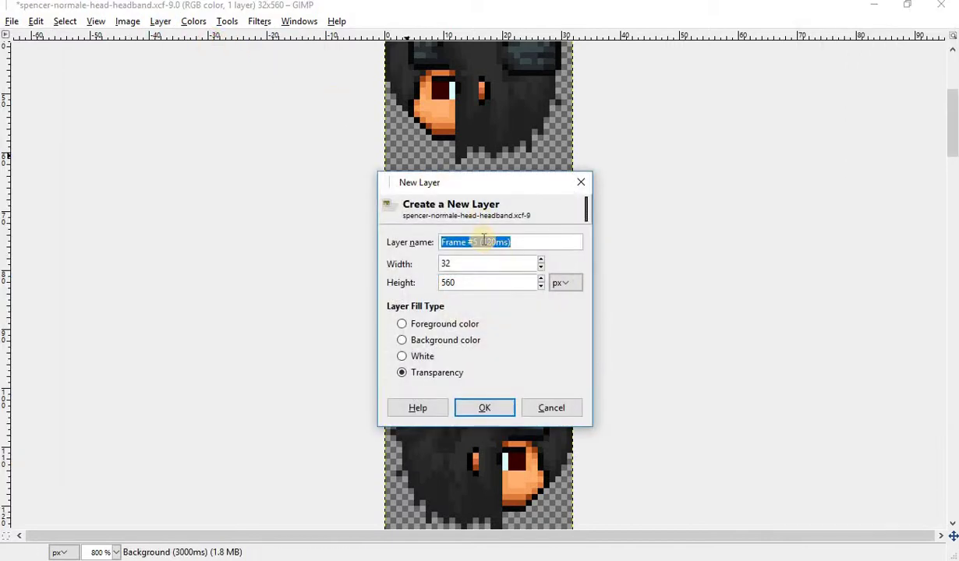
left_click(475, 244)
key("BackSpace")
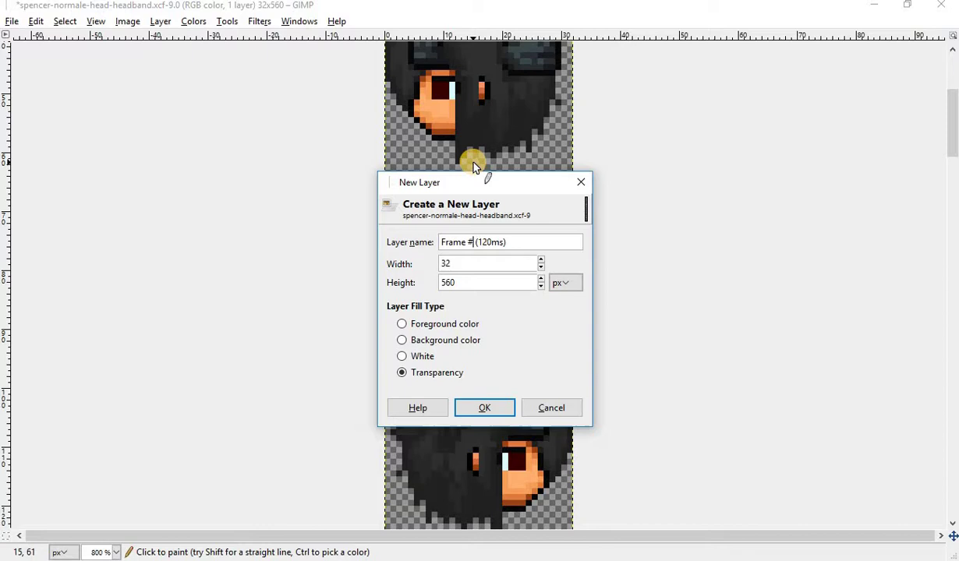
type("1")
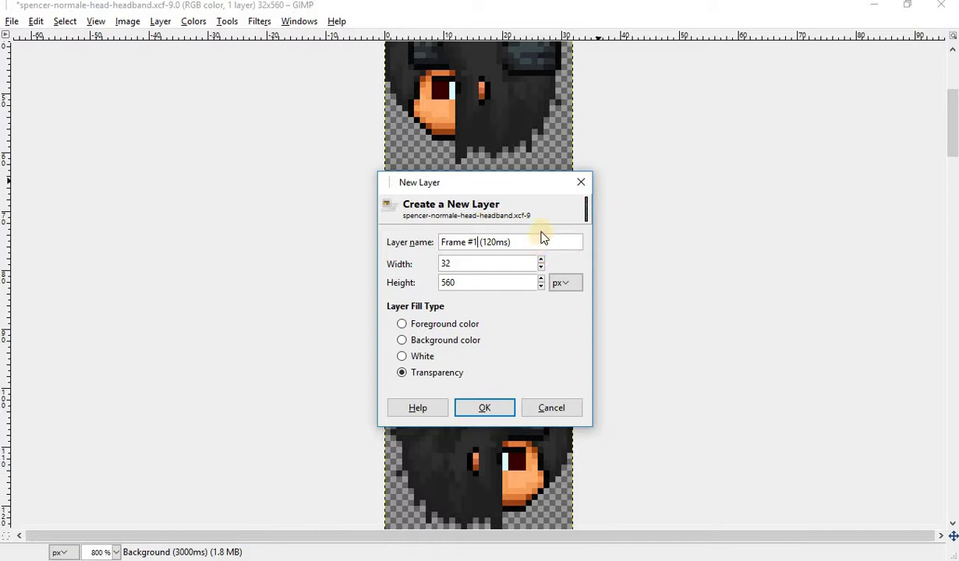
left_click(496, 409)
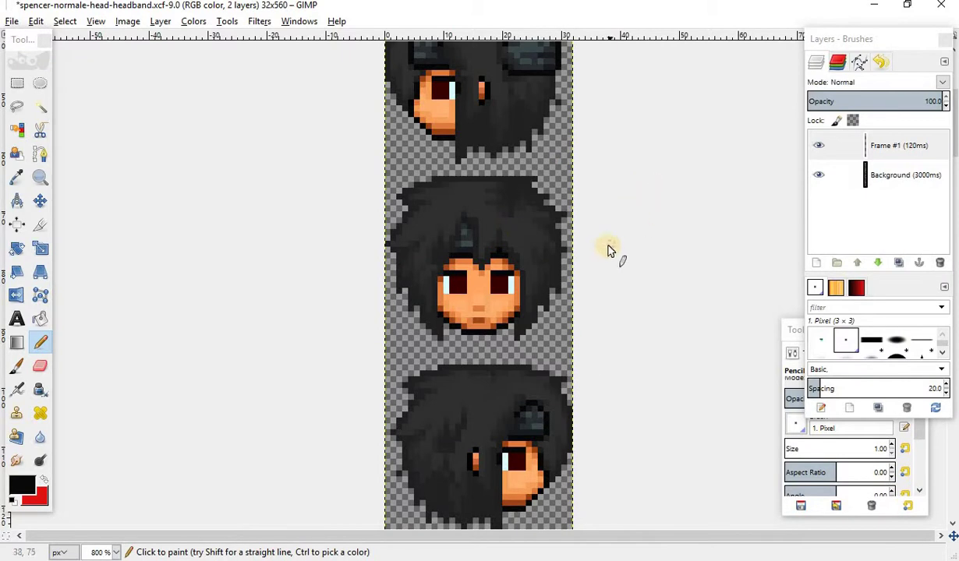
Make Frame #1 (120ms) the active layer and paint the left eye's top-left pixel orange
scroll(537, 178, "up", 3)
scroll(545, 168, "down", 2)
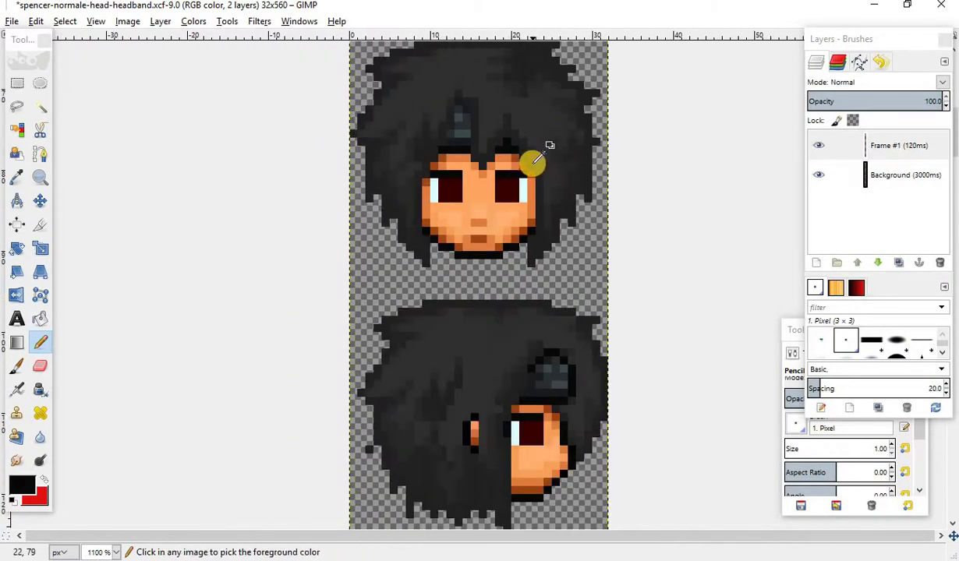
scroll(534, 160, "down", 1)
left_click(926, 178)
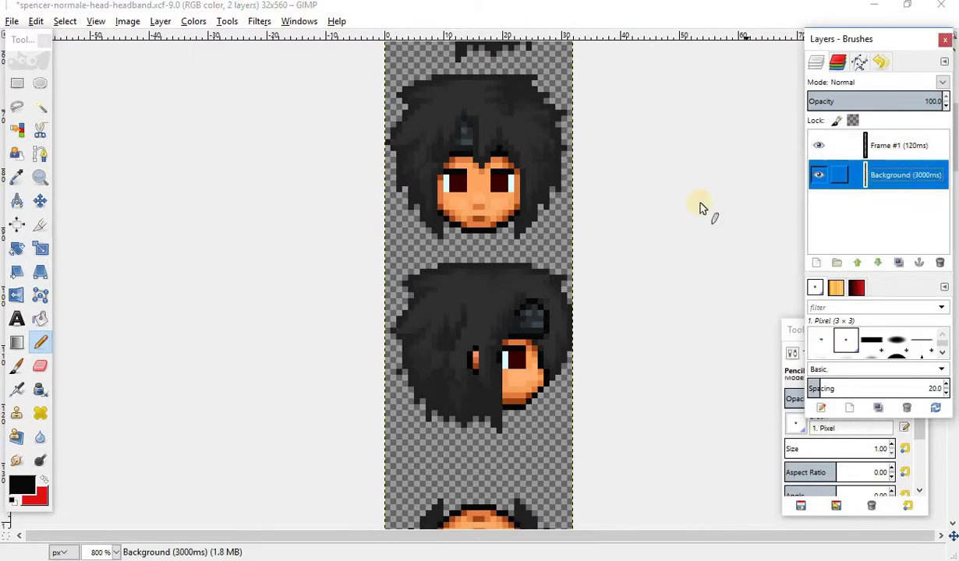
scroll(538, 152, "up", 3)
scroll(428, 155, "up", 1)
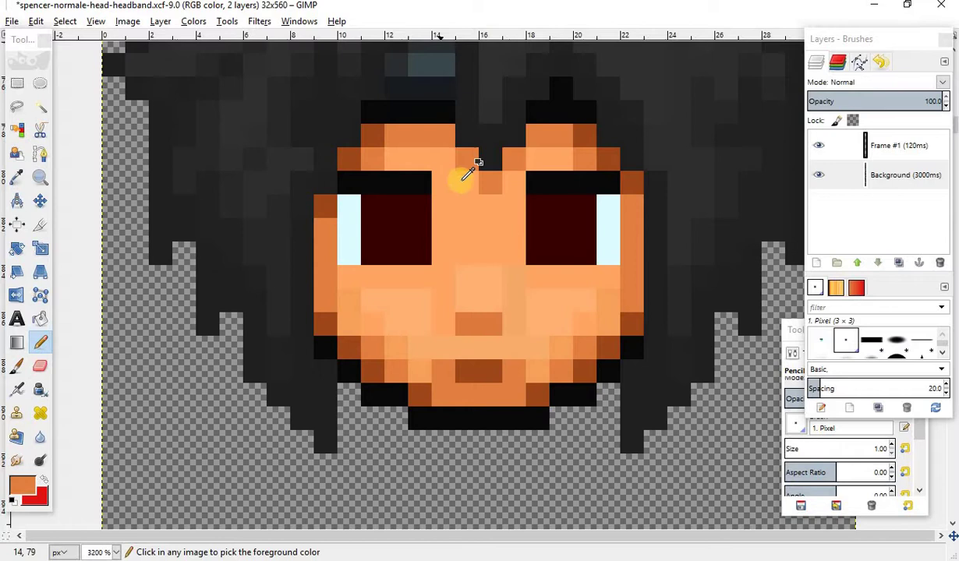
scroll(460, 166, "up", 2)
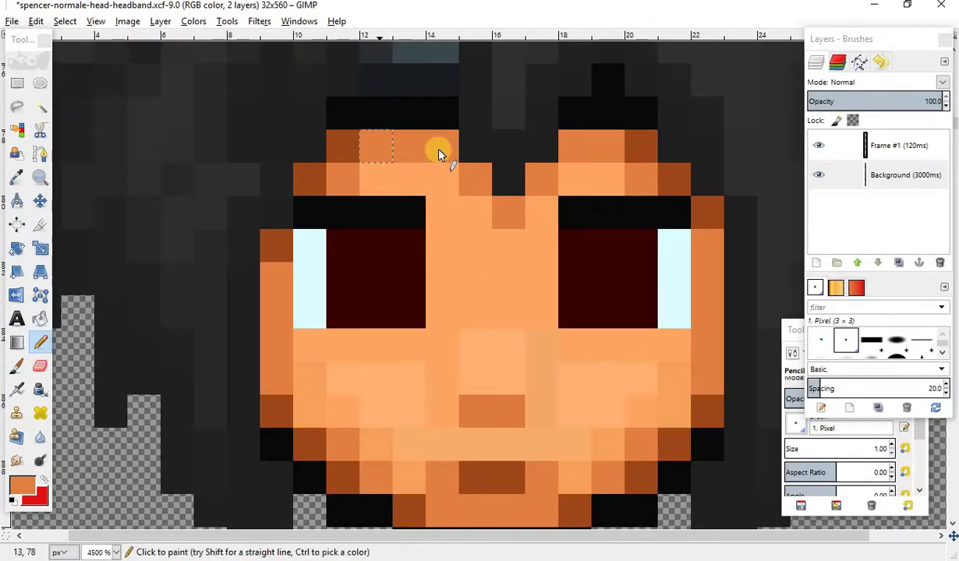
scroll(445, 149, "down", 3)
left_click(928, 156)
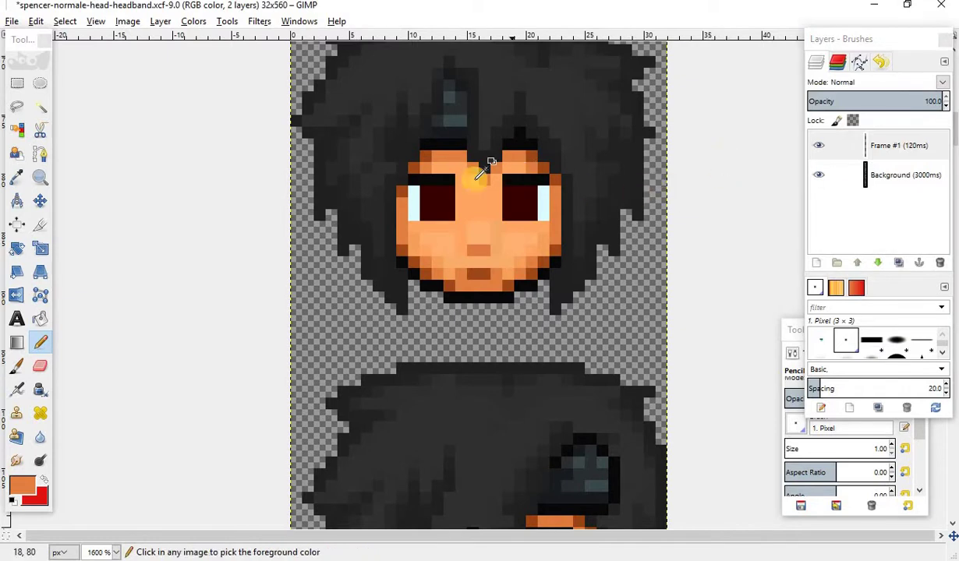
scroll(421, 178, "up", 3)
left_click(325, 181)
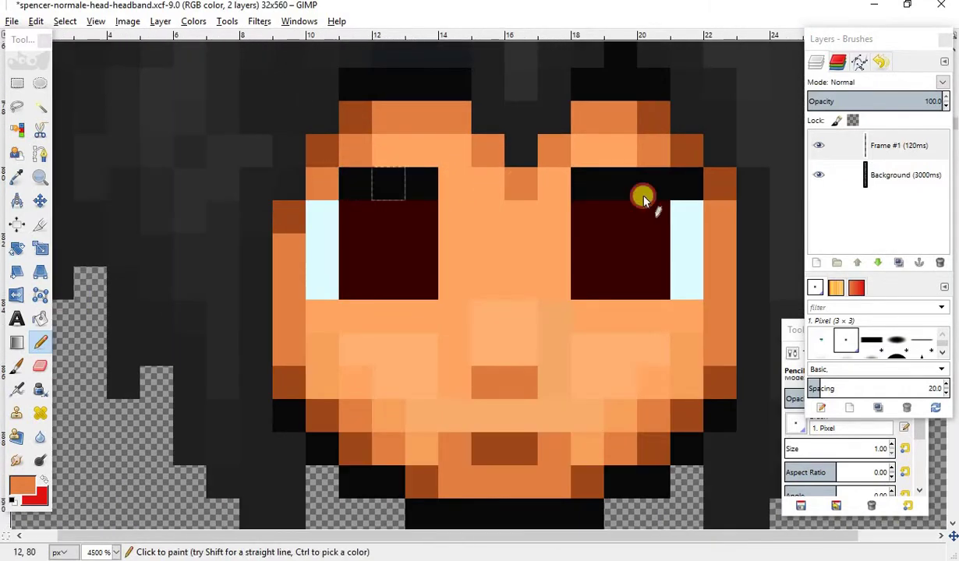
Pick black from the image, then switch to Background and back to Frame #1
scroll(674, 178, "down", 3)
scroll(623, 250, "down", 5)
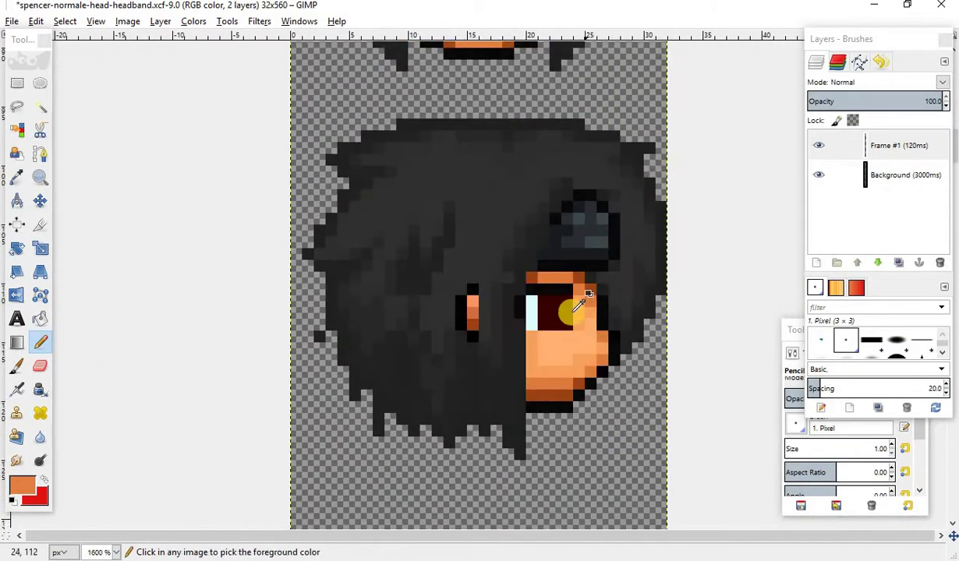
scroll(577, 289, "up", 3)
scroll(592, 199, "down", 2)
scroll(566, 196, "up", 5)
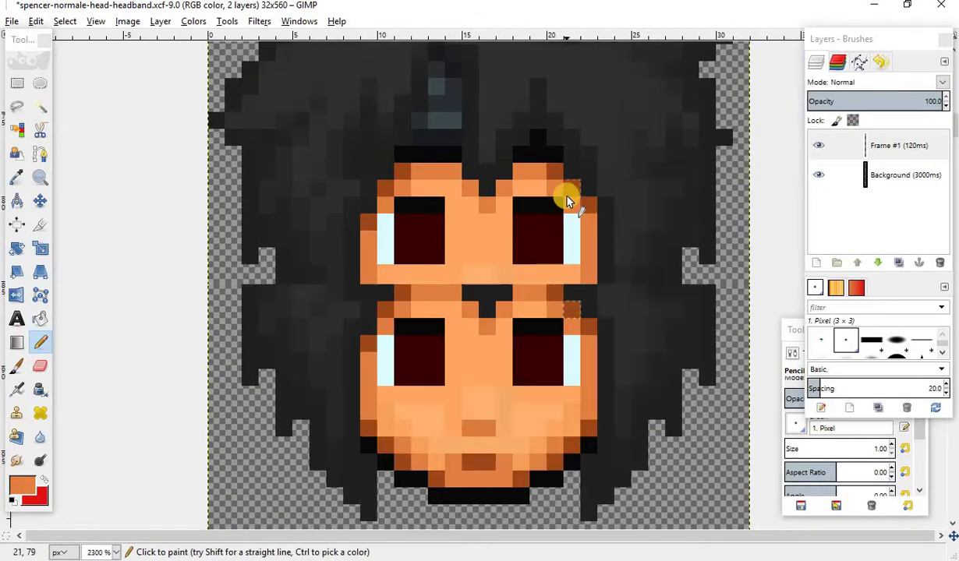
scroll(492, 191, "up", 3)
scroll(592, 207, "down", 3)
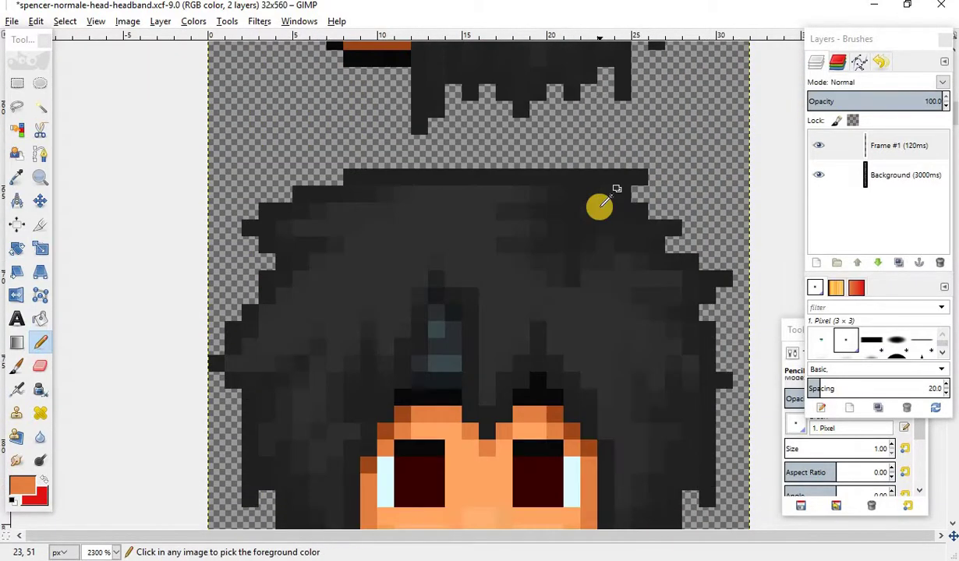
scroll(577, 234, "down", 4)
scroll(475, 342, "up", 6)
scroll(495, 244, "down", 1)
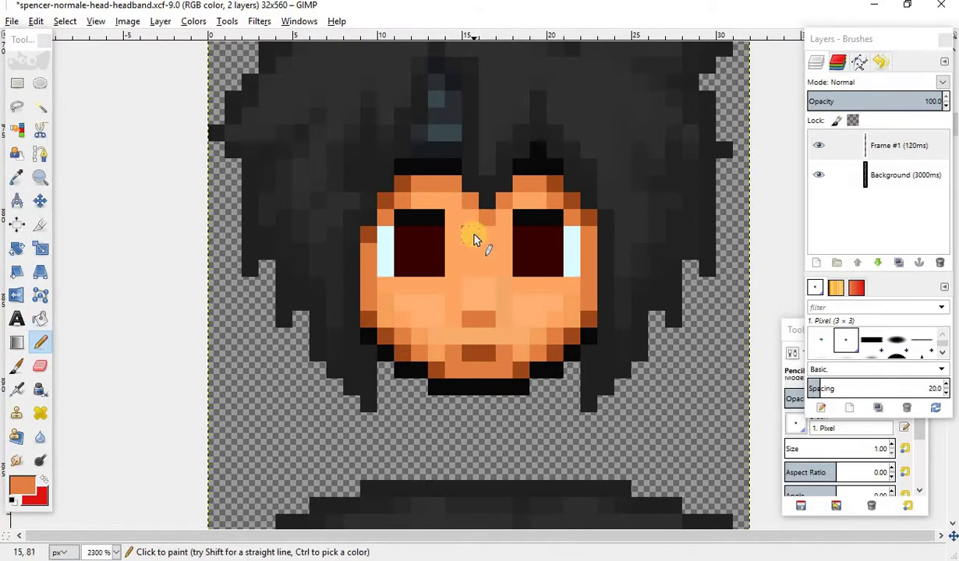
key("ctrl")
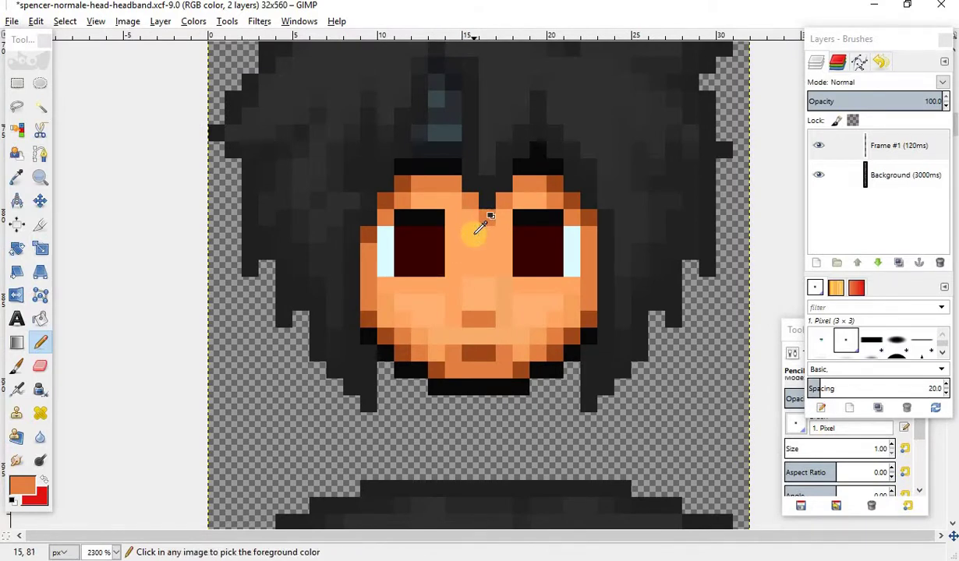
left_click(473, 233, "ctrl")
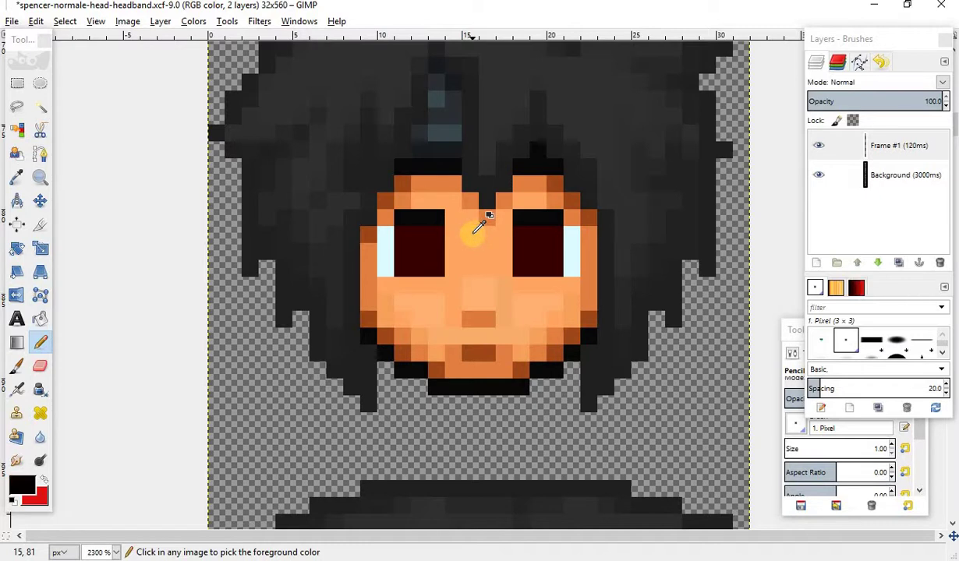
left_click(908, 176)
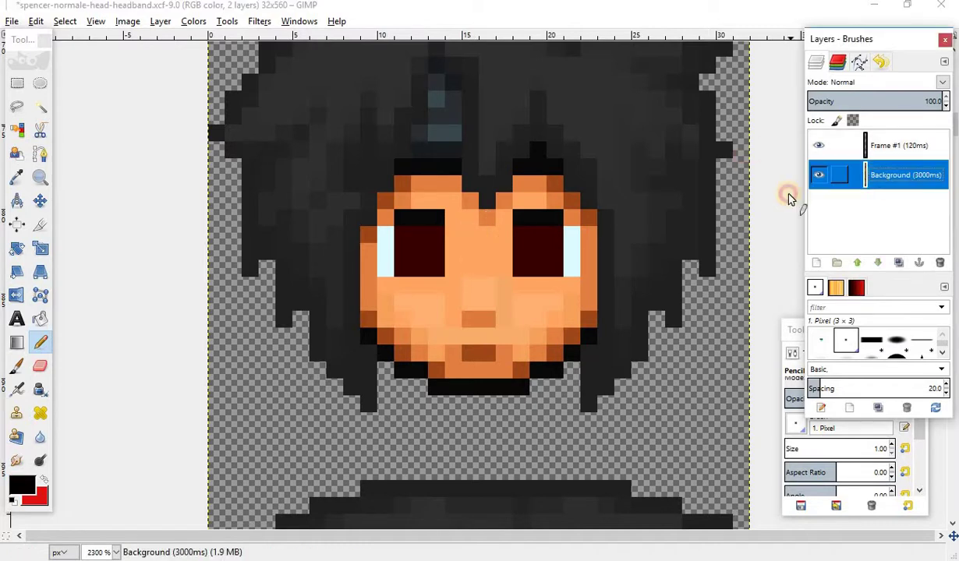
left_click(903, 153)
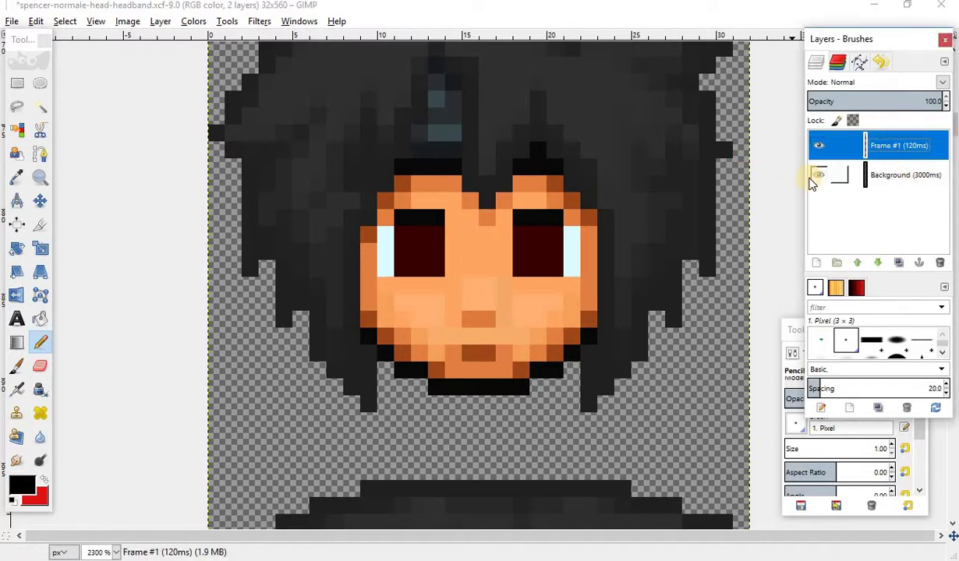
Sample face, hair and skin colours, settle on skin orange, and paint the left eye's top edge
key("ctrl")
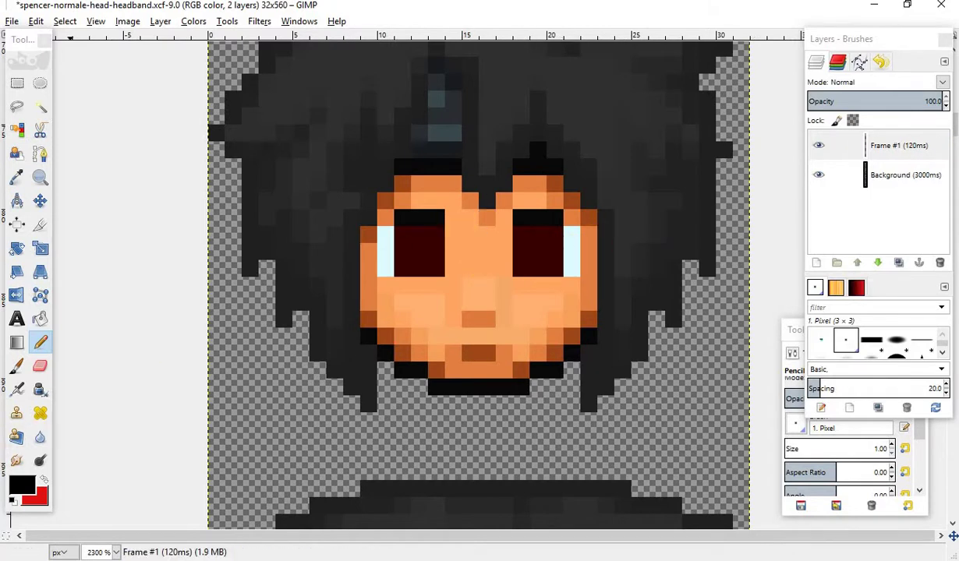
left_click(865, 177)
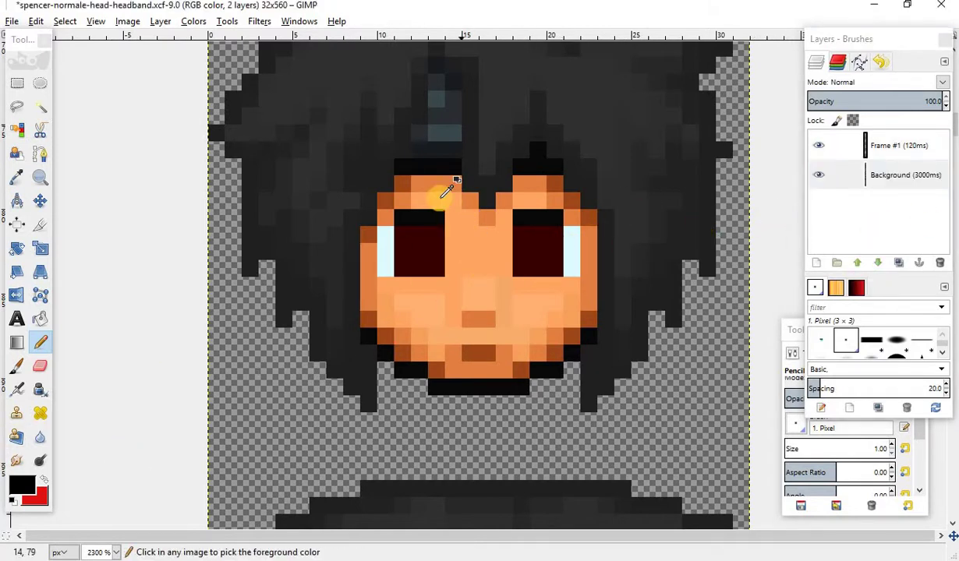
left_click(488, 235, "ctrl")
left_click(462, 197, "ctrl")
left_click(496, 193, "ctrl")
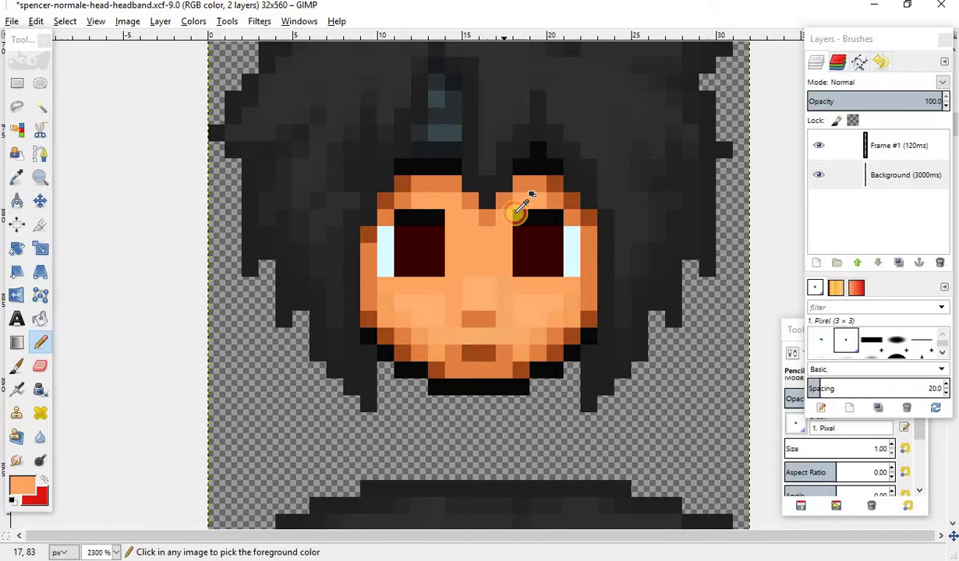
left_click(340, 210, "ctrl")
left_click(308, 291)
left_click(514, 374, "ctrl")
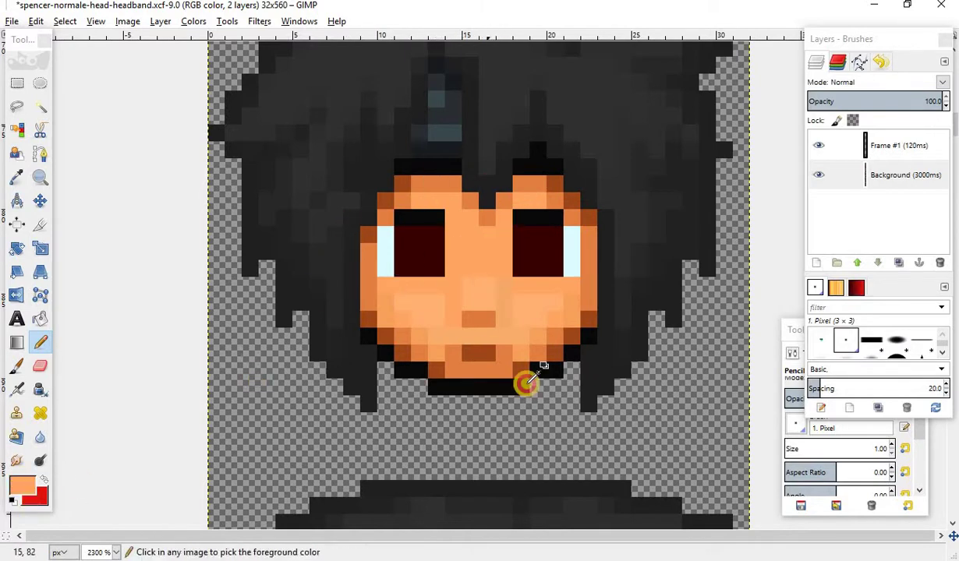
left_click(509, 262, "ctrl")
left_click(420, 334, "ctrl")
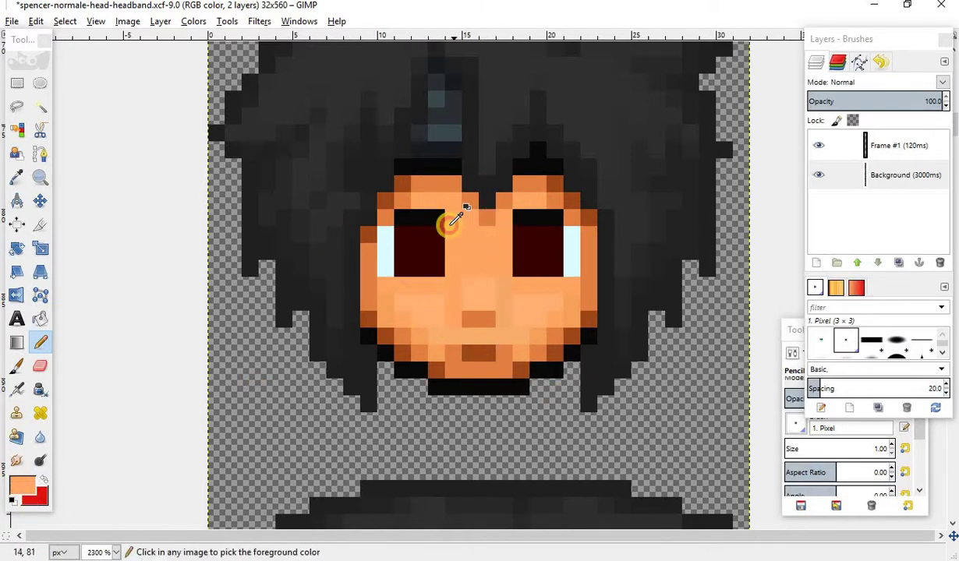
left_click(419, 218, "ctrl")
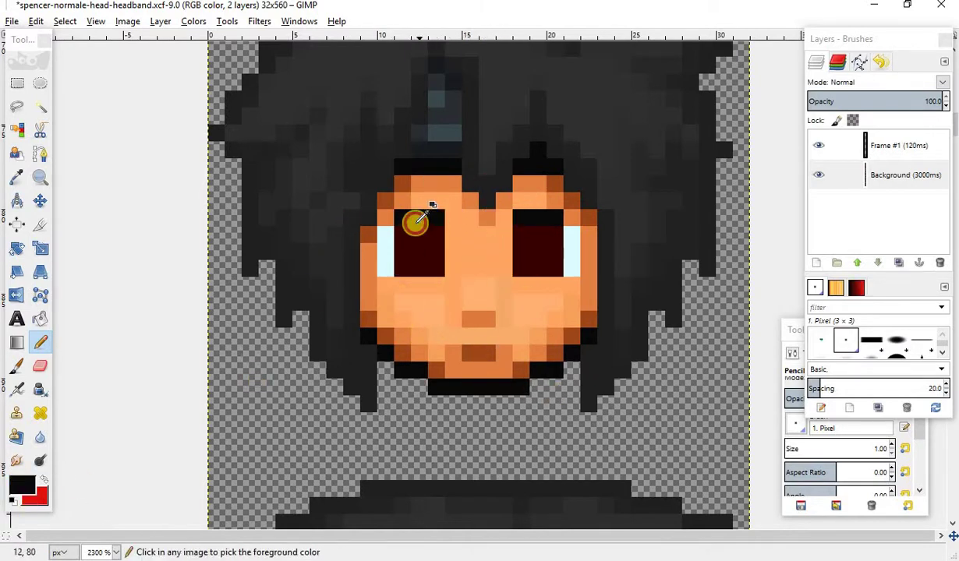
left_click(428, 180, "ctrl")
left_click(401, 224)
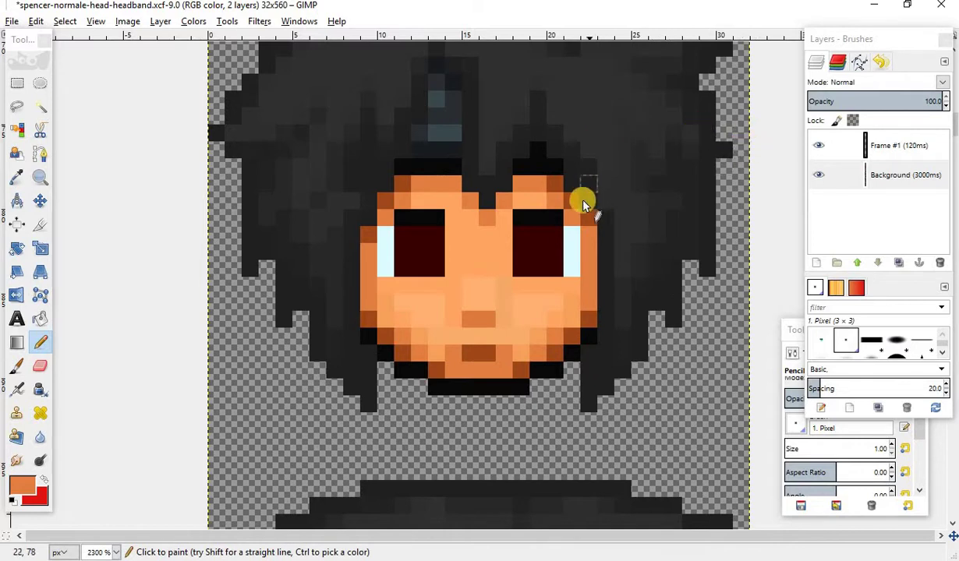
Switch to the Background layer and back, leaving Frame #1 active
scroll(562, 234, "down", 2)
scroll(550, 252, "up", 2)
scroll(482, 220, "down", 3)
scroll(529, 246, "down", 1)
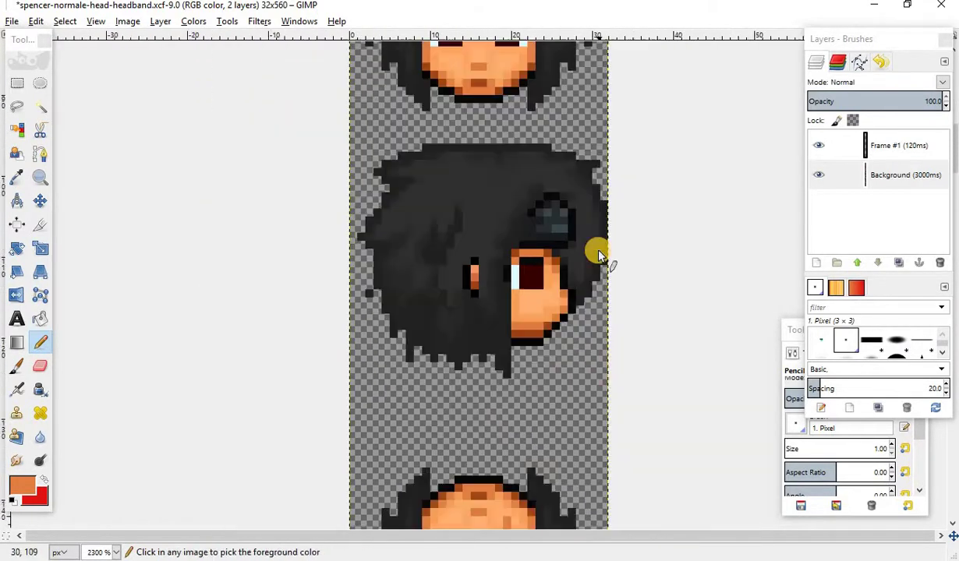
scroll(545, 296, "down", 3)
scroll(471, 342, "up", 2)
left_click(909, 168)
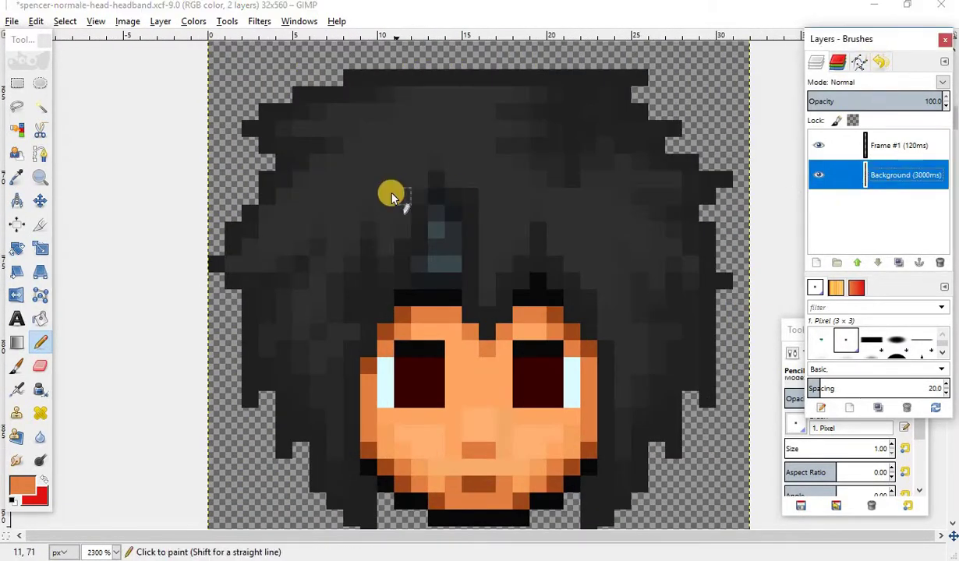
scroll(391, 234, "down", 3)
scroll(401, 265, "up", 4)
scroll(405, 277, "down", 3)
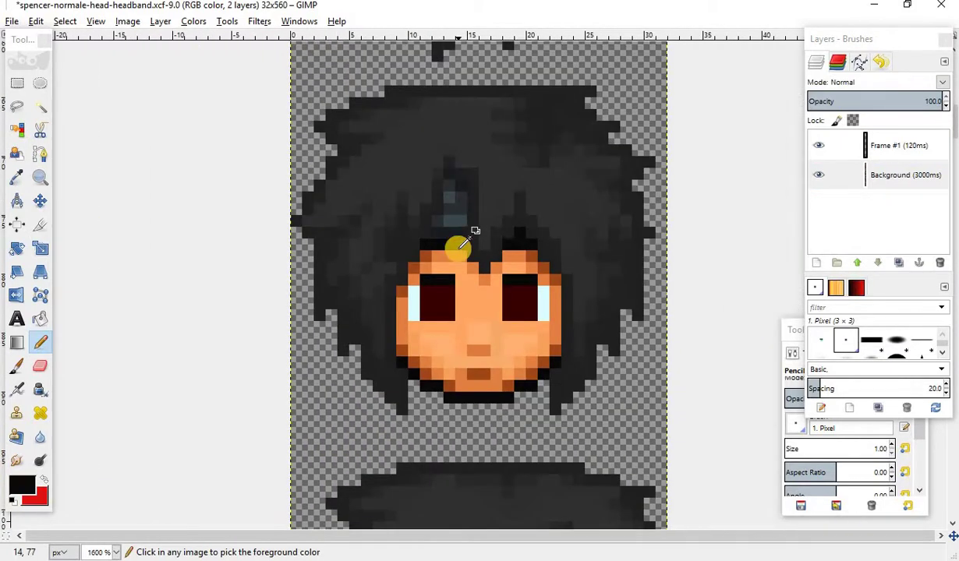
scroll(432, 261, "up", 3)
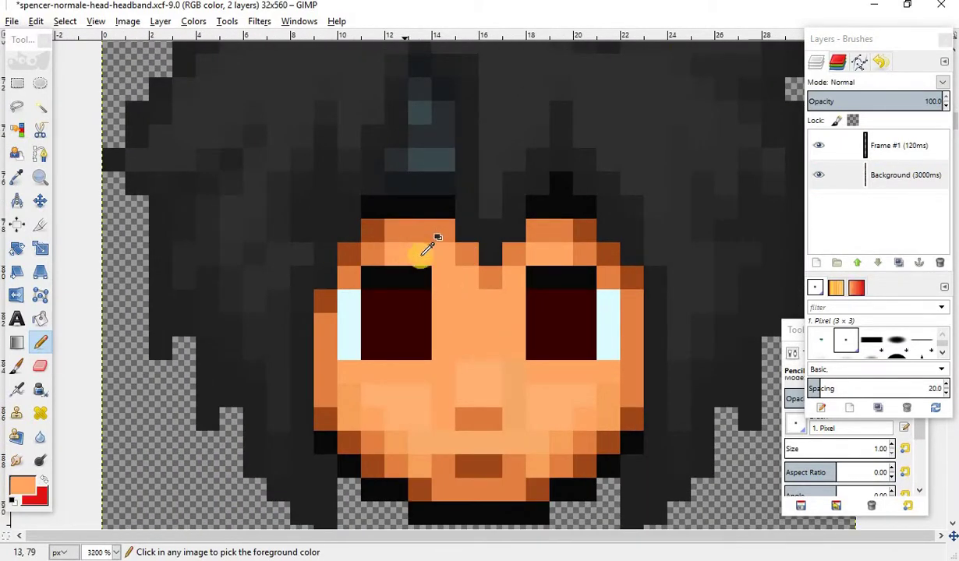
scroll(421, 255, "down", 1)
left_click(906, 145)
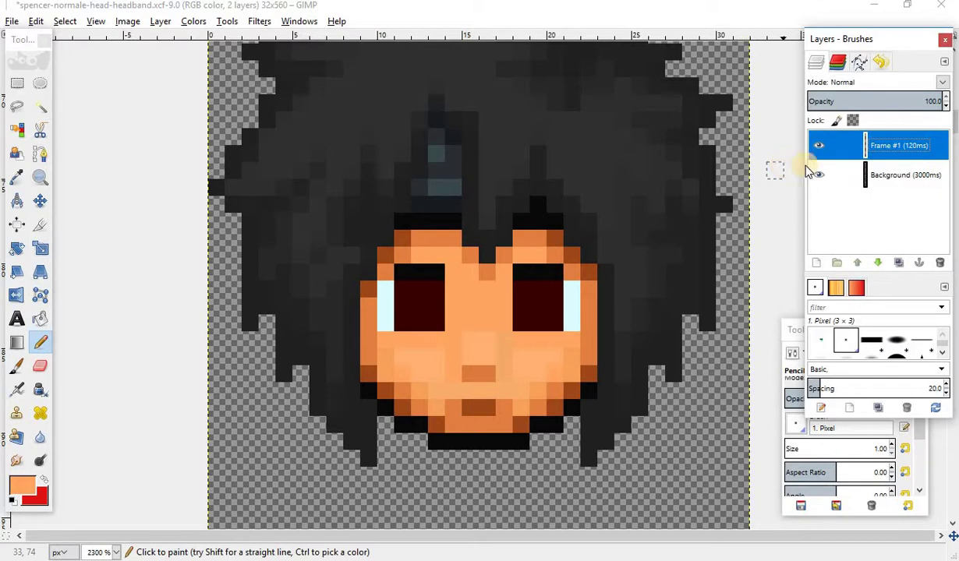
Paint skin orange across the top row of both eyes, then zoom back in on the front head
left_click(739, 172)
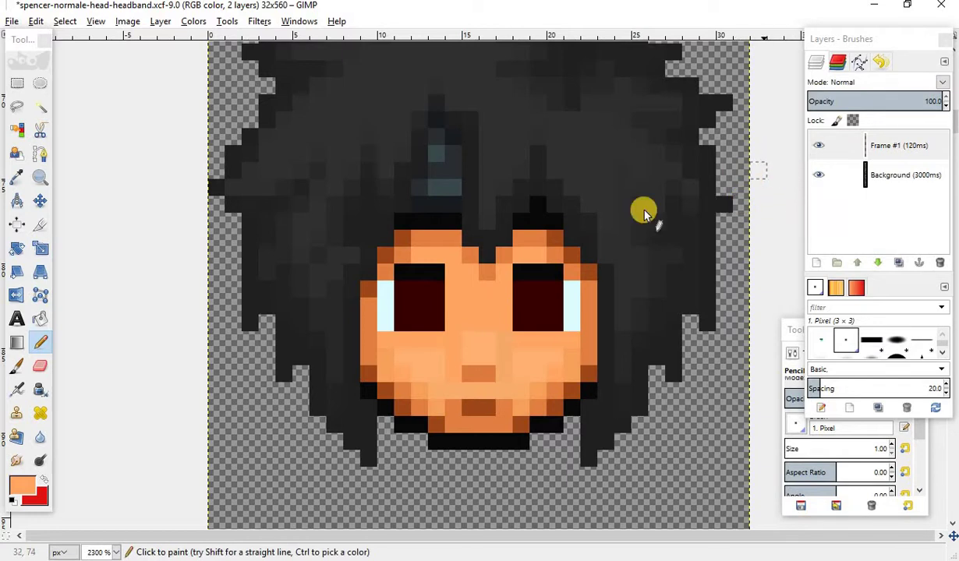
left_click_drag(411, 269, 544, 279)
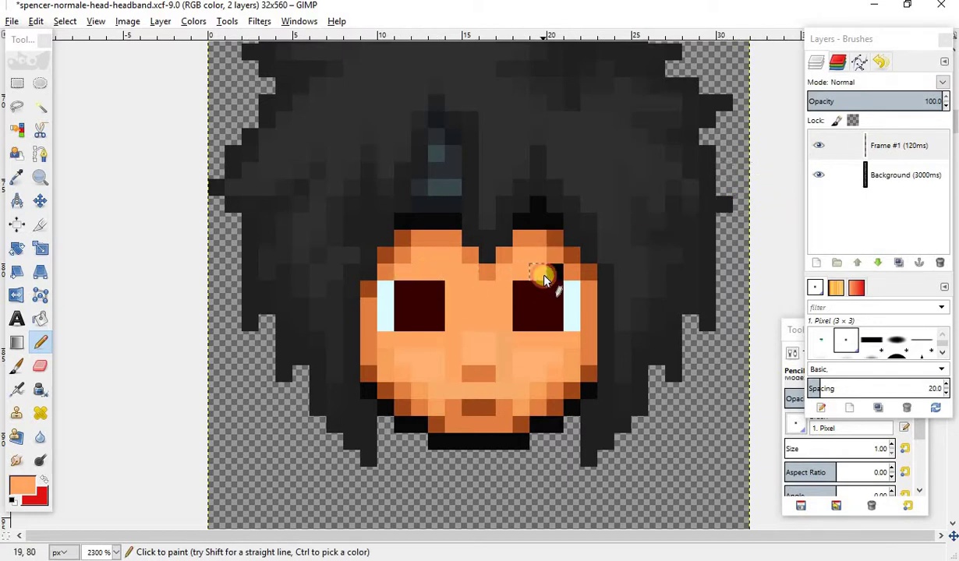
scroll(549, 273, "down", 5)
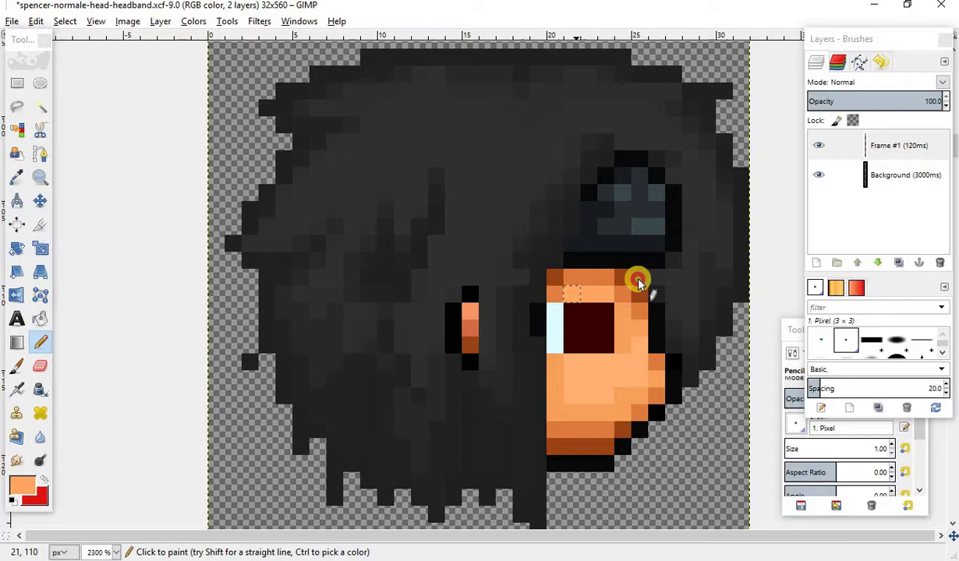
scroll(546, 253, "up", 10)
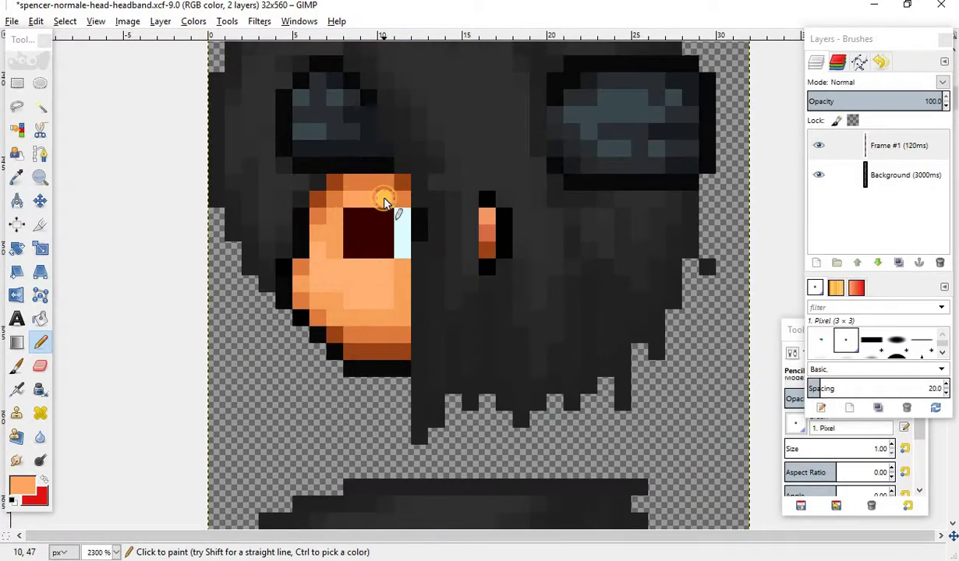
scroll(530, 312, "down", 3)
key("grave")
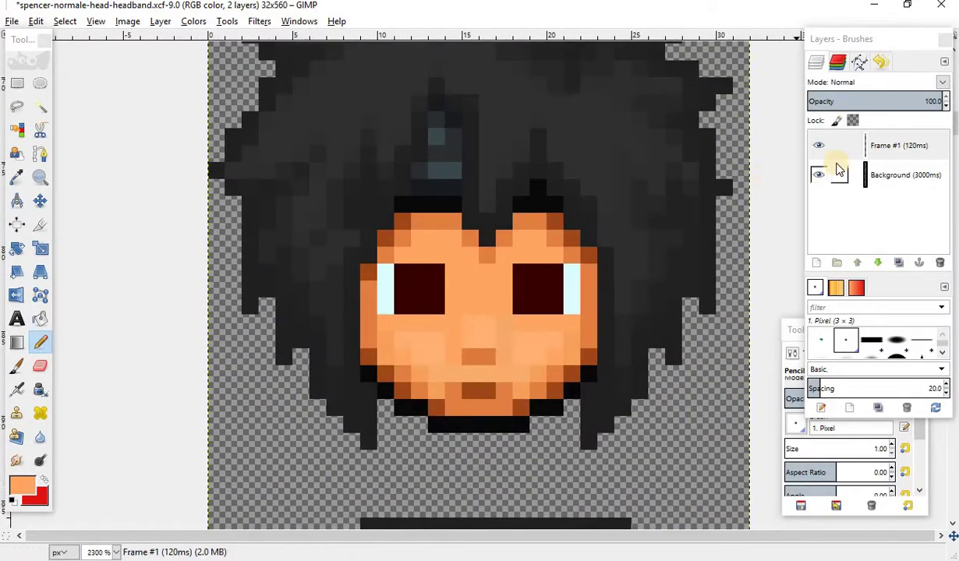
Select Background and toggle Frame #1's visibility to compare the face, leaving it visible
left_click(903, 170)
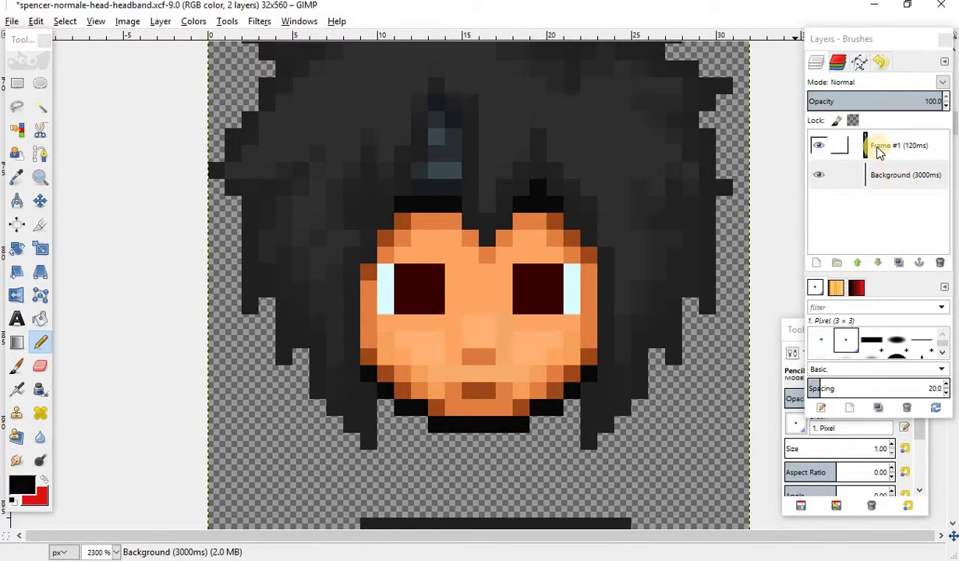
left_click(819, 145)
left_click(819, 146)
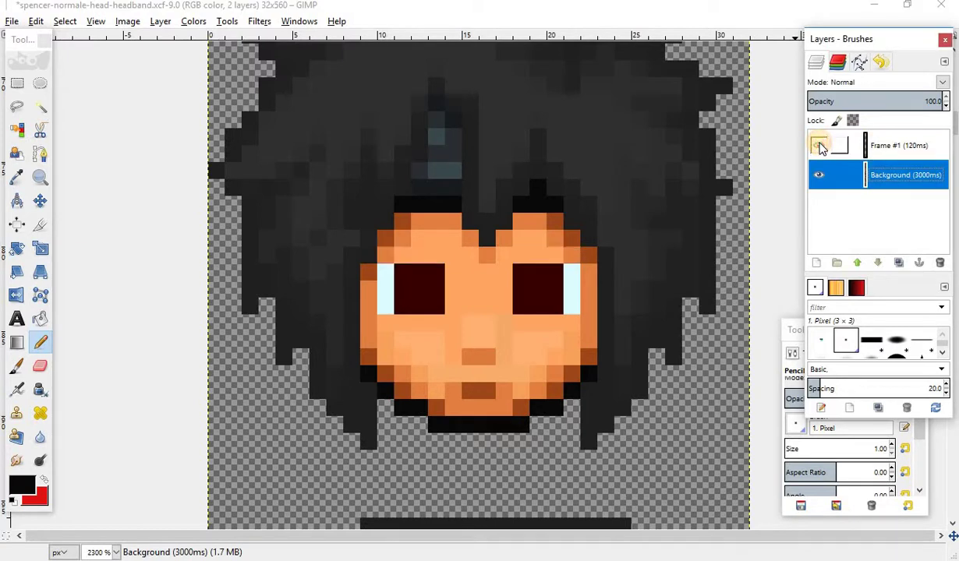
left_click(819, 146)
left_click(820, 145)
left_click(819, 146)
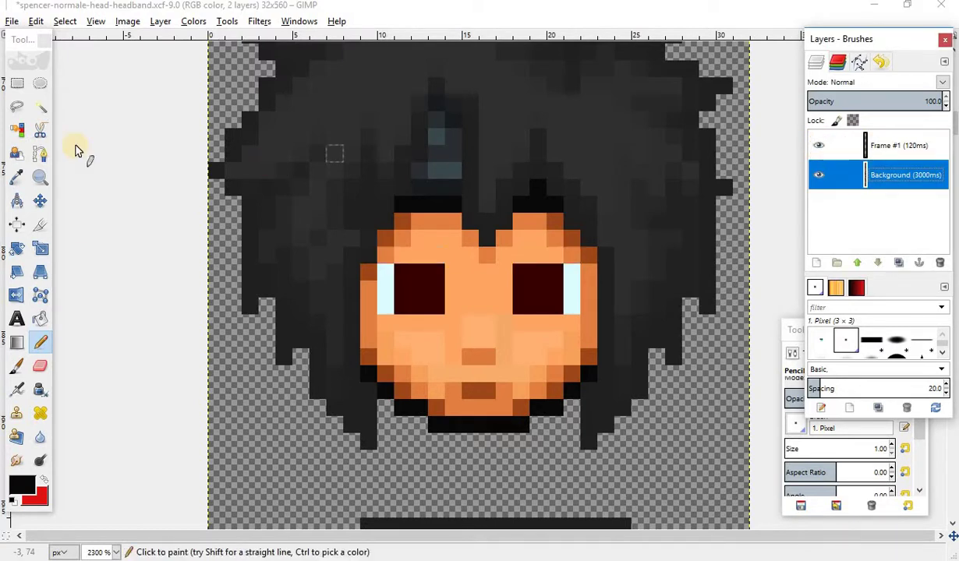
scroll(560, 192, "down", 3)
scroll(548, 185, "up", 4)
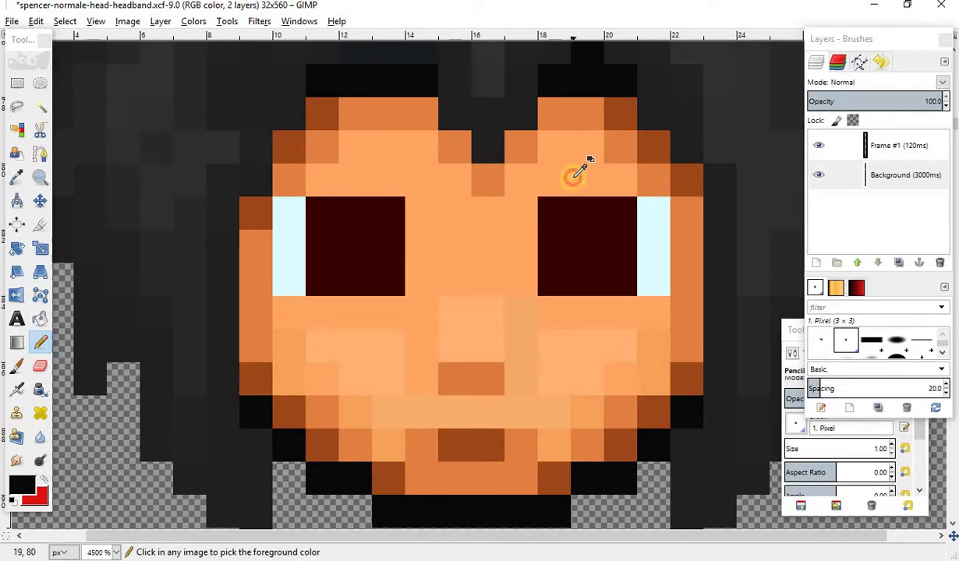
scroll(749, 167, "down", 2)
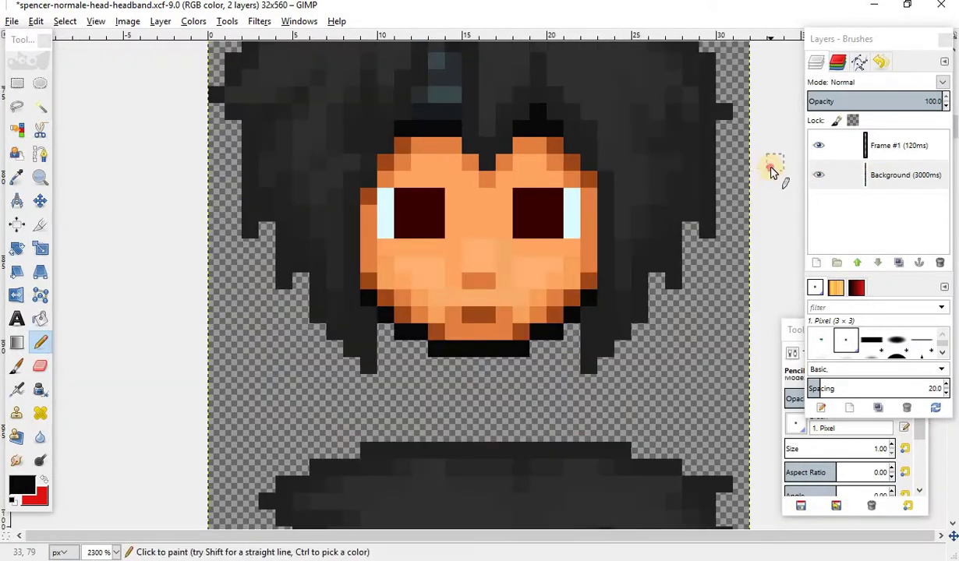
On Frame #1, pencil a black eyelid row across the eye's top
left_click(889, 145)
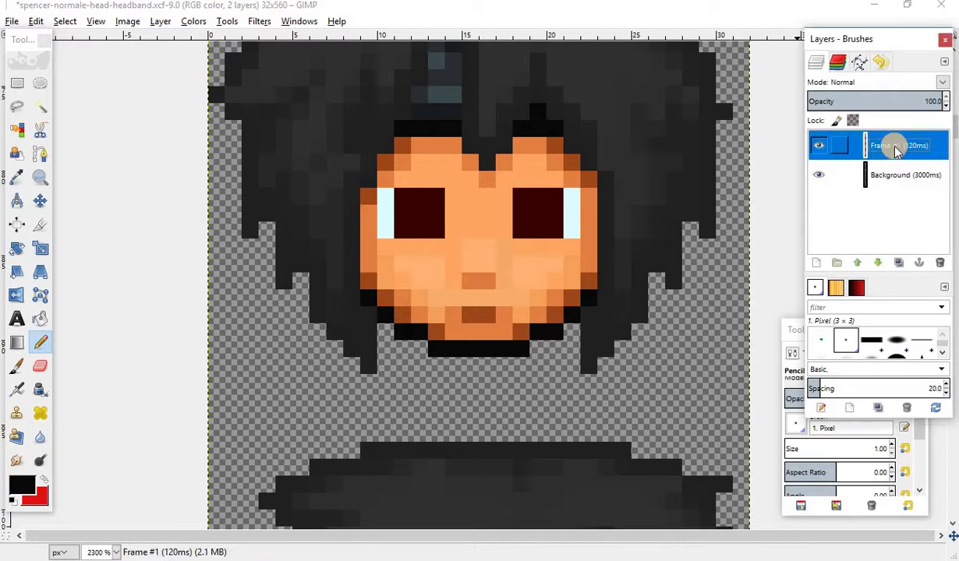
scroll(545, 191, "up", 1)
left_click_drag(527, 199, 569, 198)
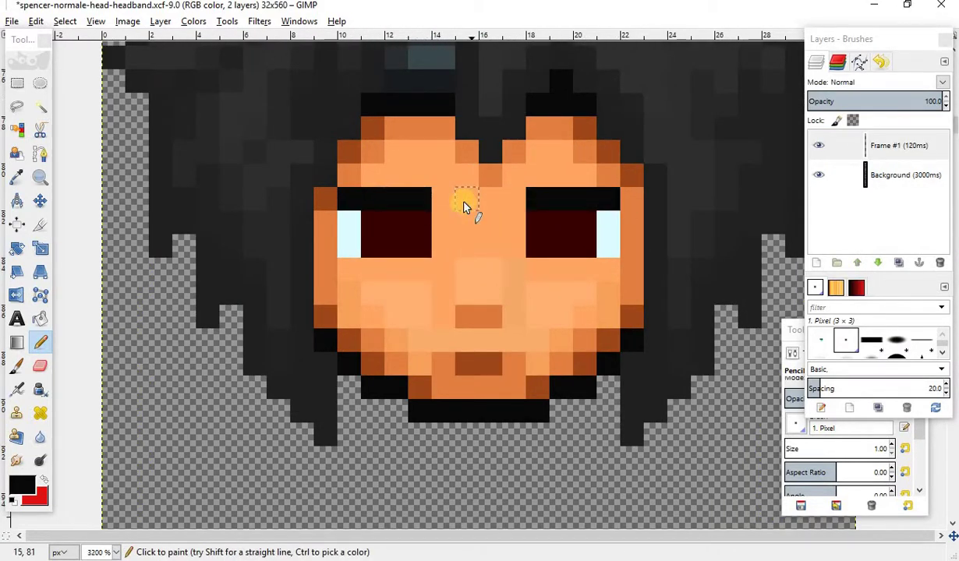
scroll(541, 301, "down", 10)
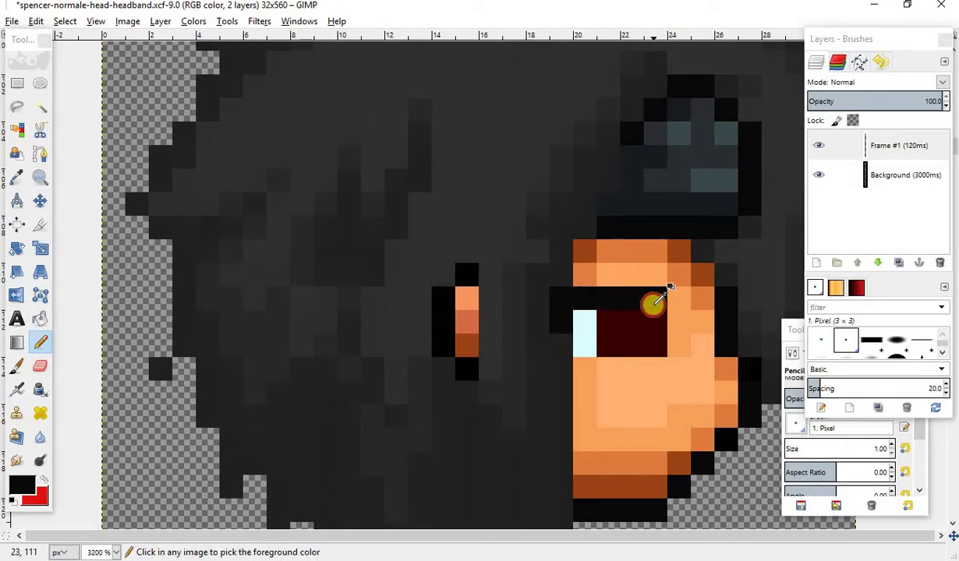
scroll(624, 288, "down", 3)
scroll(425, 164, "up", 5)
scroll(358, 144, "up", 2)
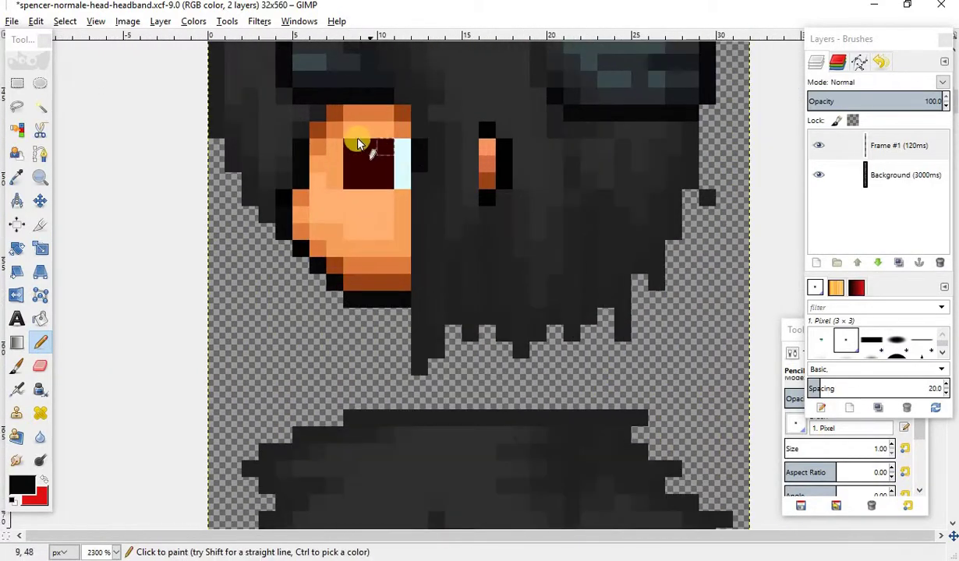
scroll(557, 197, "down", 6)
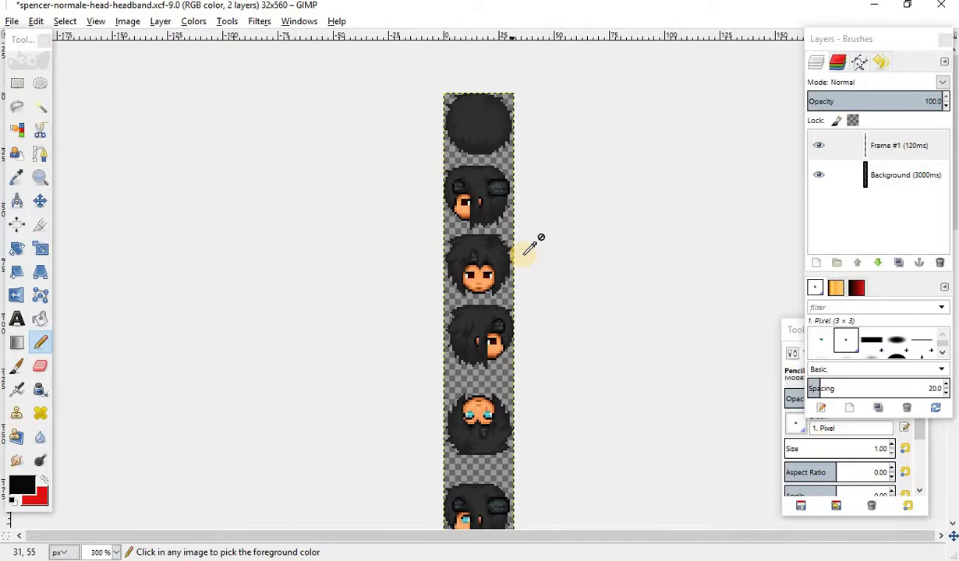
scroll(530, 248, "up", 5)
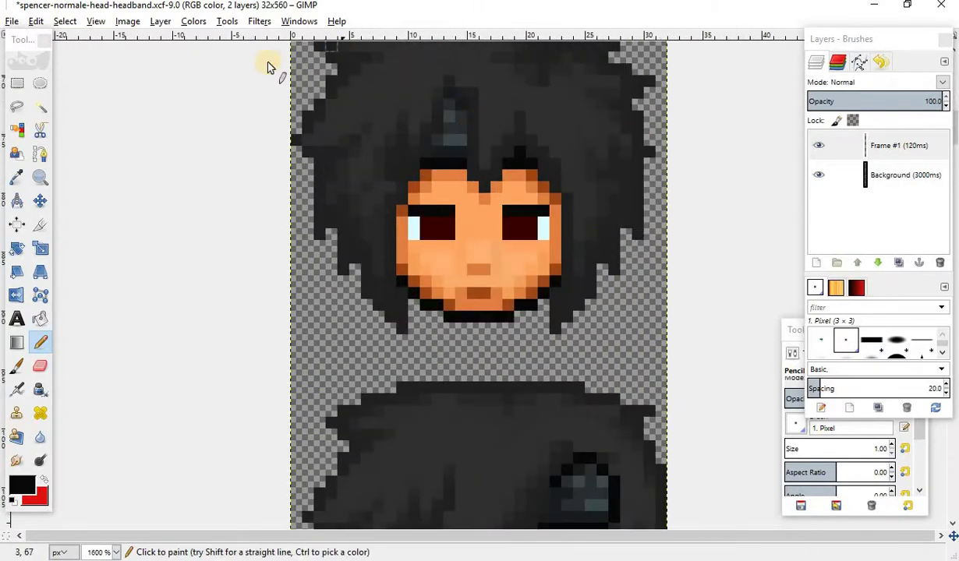
Add a new layer named Frame #2 (120ms)
left_click(160, 21)
left_click(178, 38)
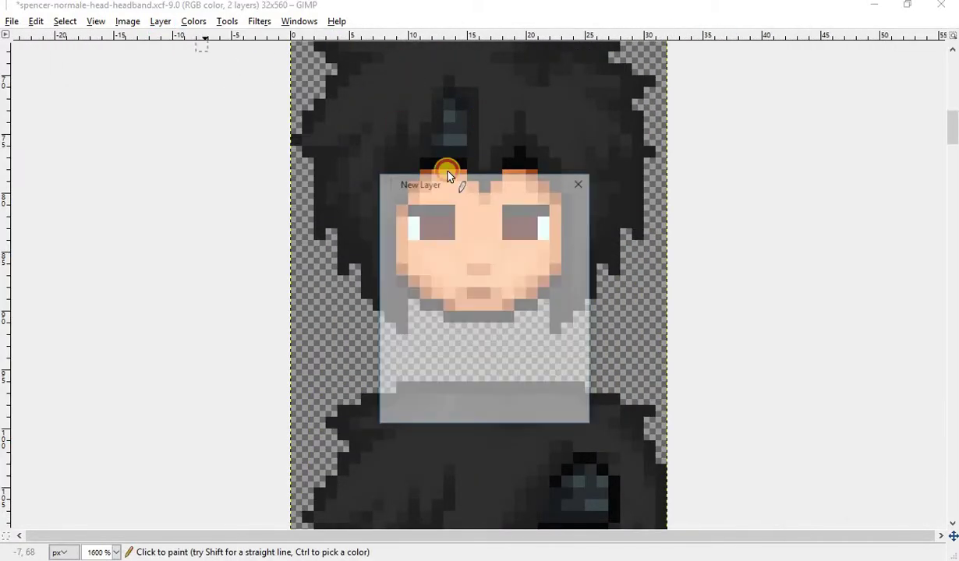
left_click(476, 241)
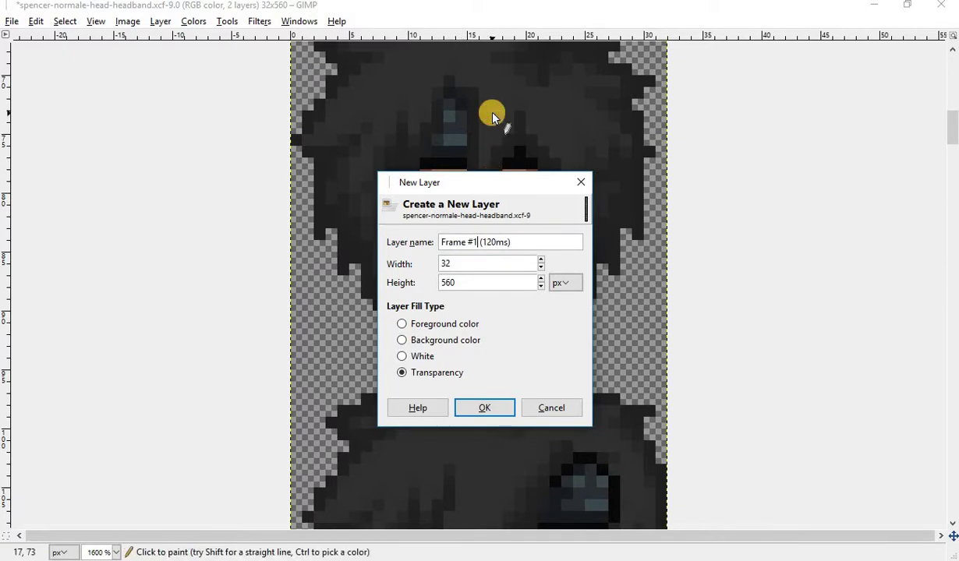
key("Return")
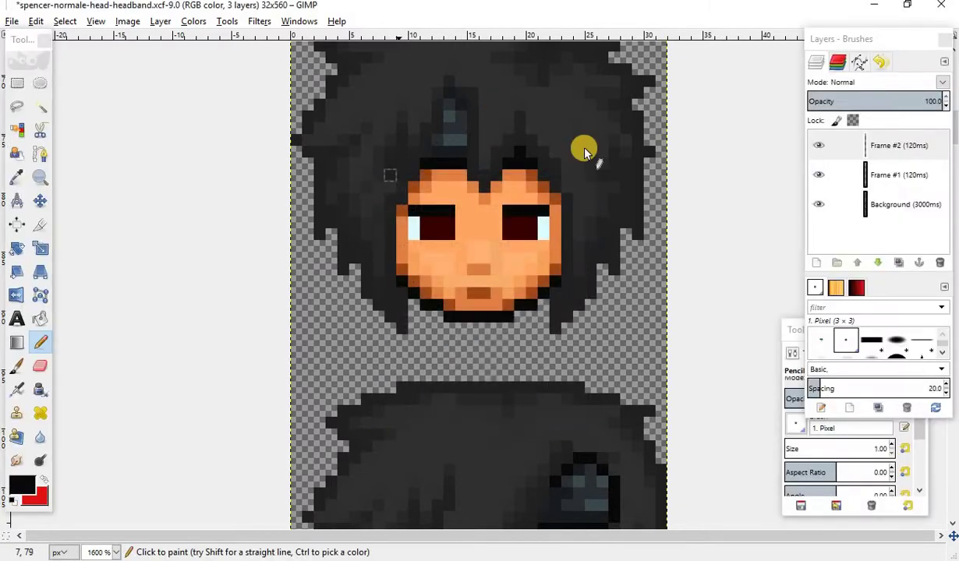
Sample skin orange from the face and paint over the brows above both eyes and the side-view head on Frame #2
left_click(896, 206)
scroll(525, 179, "up", 3)
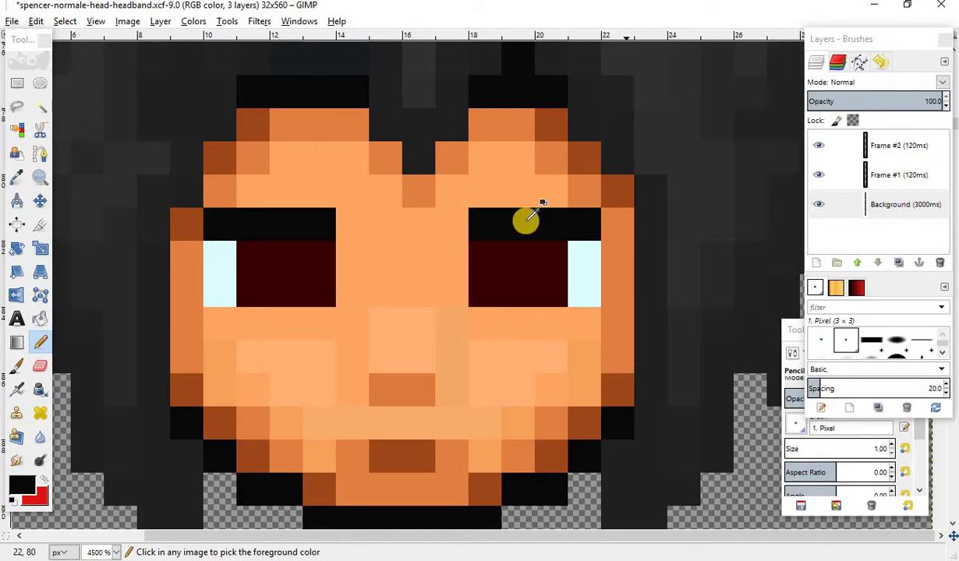
left_click(446, 259, "ctrl")
scroll(553, 249, "down", 2)
left_click(896, 145)
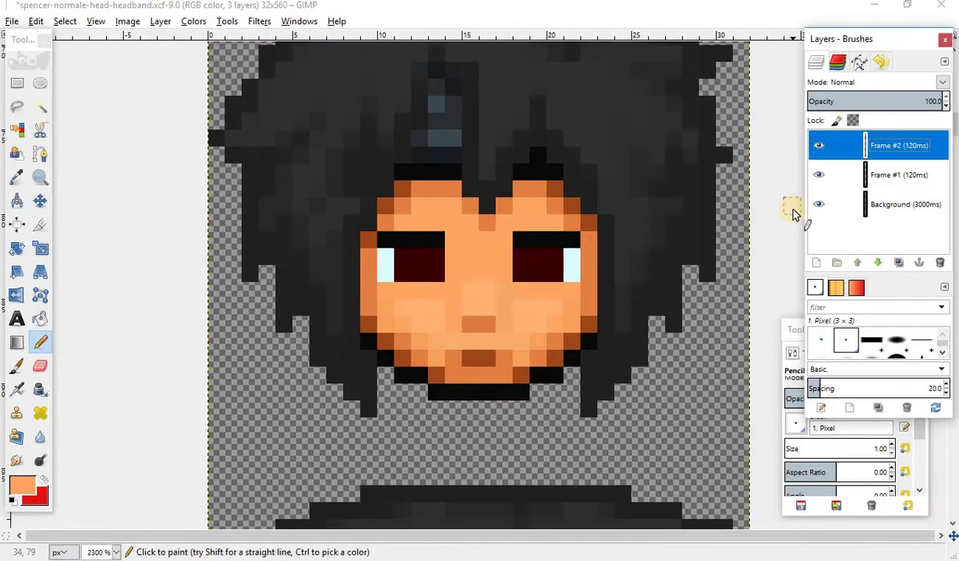
left_click_drag(515, 239, 574, 241)
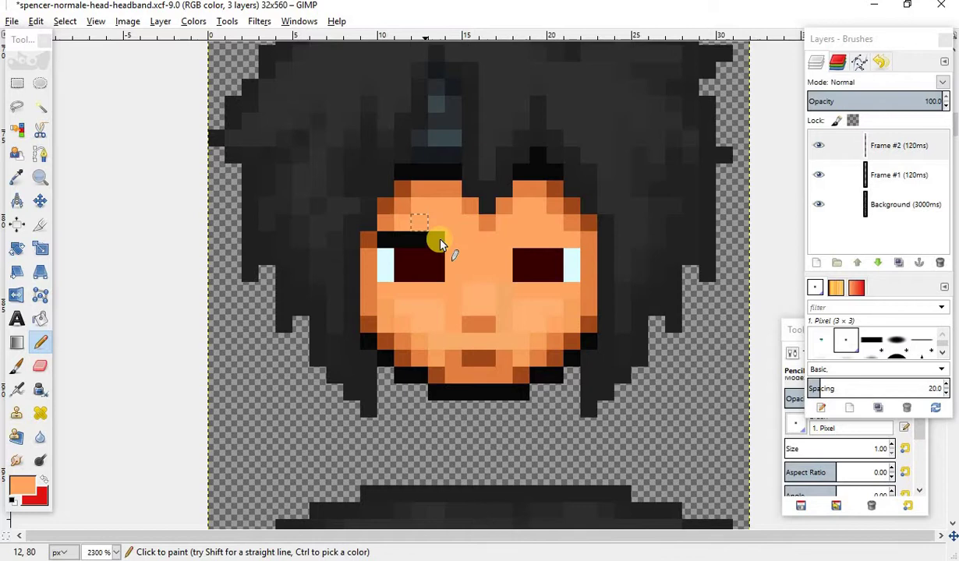
left_click_drag(440, 245, 396, 246)
scroll(437, 230, "down", 5)
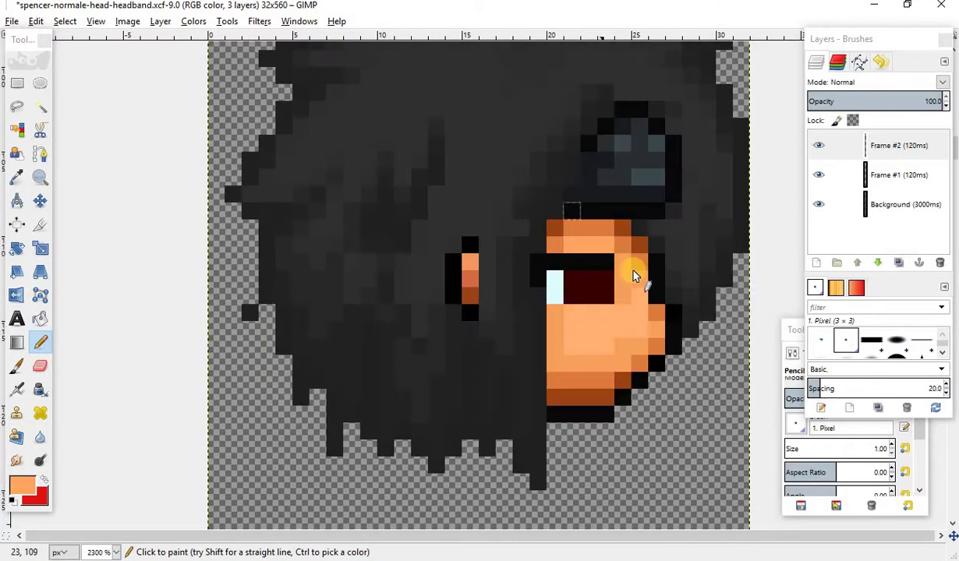
mouse_move(598, 272)
left_mouse_down()
mouse_move(569, 265)
mouse_move(637, 227)
left_mouse_up()
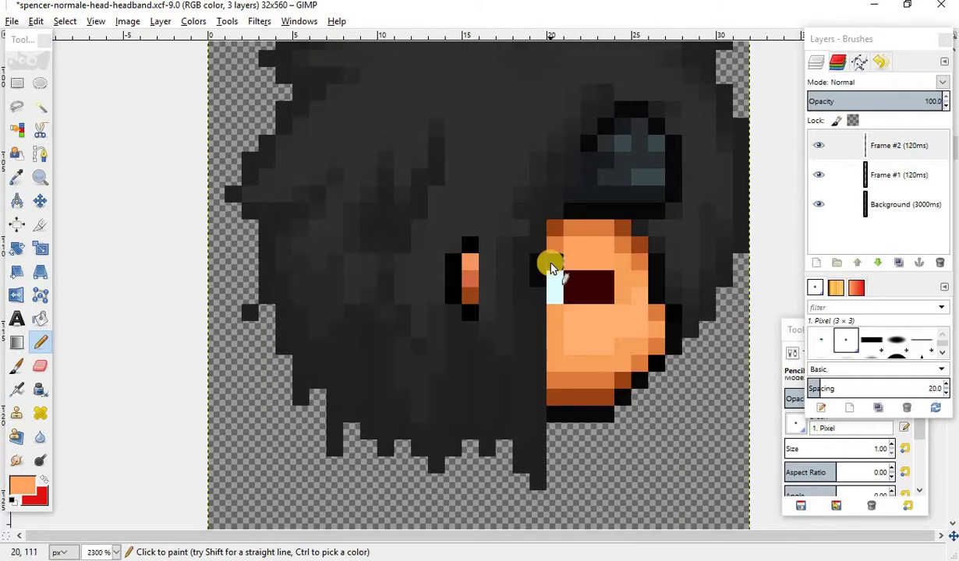
Sample darker orange and light peach skin tones from the face and paint one face pixel light peach
left_click(822, 204)
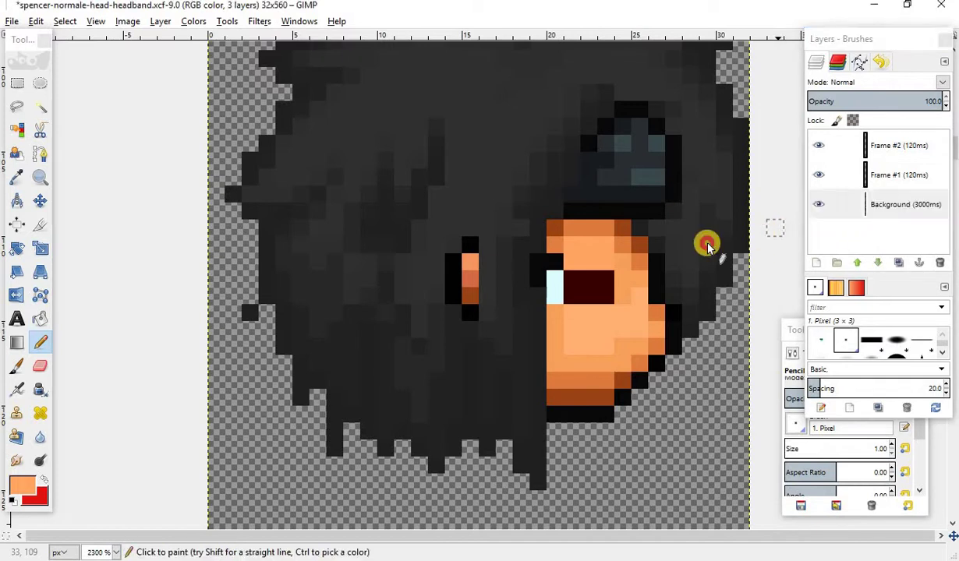
left_click(633, 251, "ctrl")
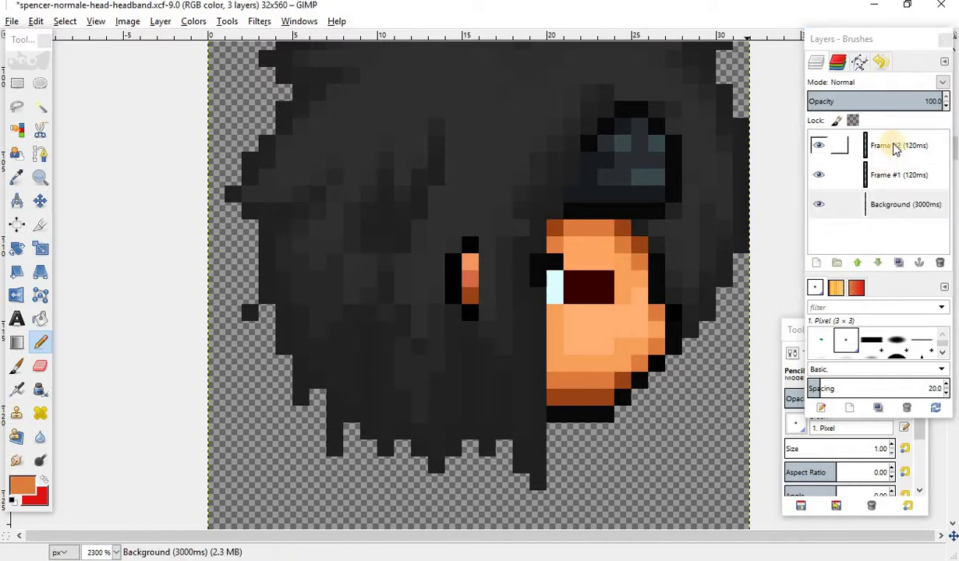
left_click(868, 149)
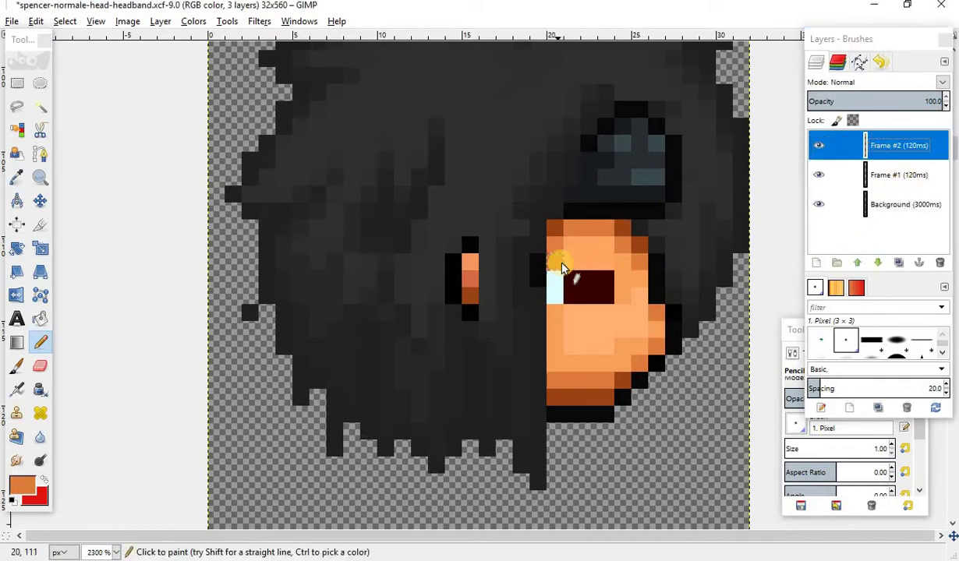
scroll(563, 256, "down", 1)
scroll(587, 244, "down", 2)
scroll(425, 86, "up", 2)
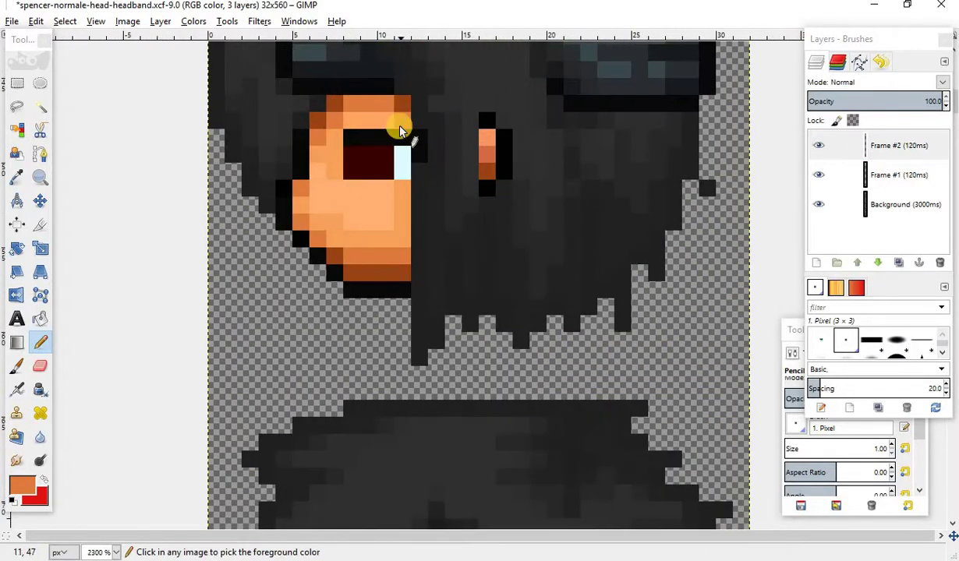
scroll(522, 140, "down", 2)
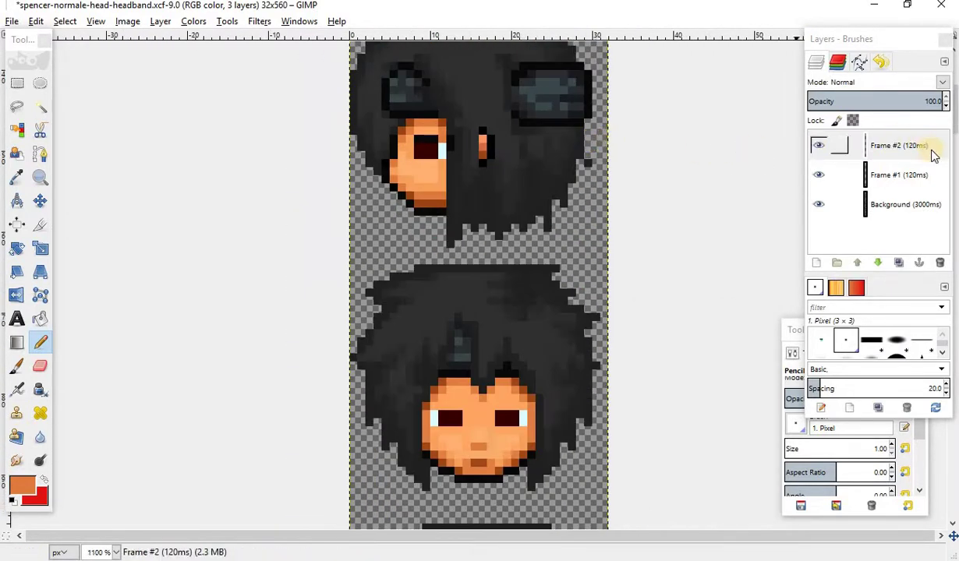
left_click(885, 207)
scroll(454, 198, "up", 3)
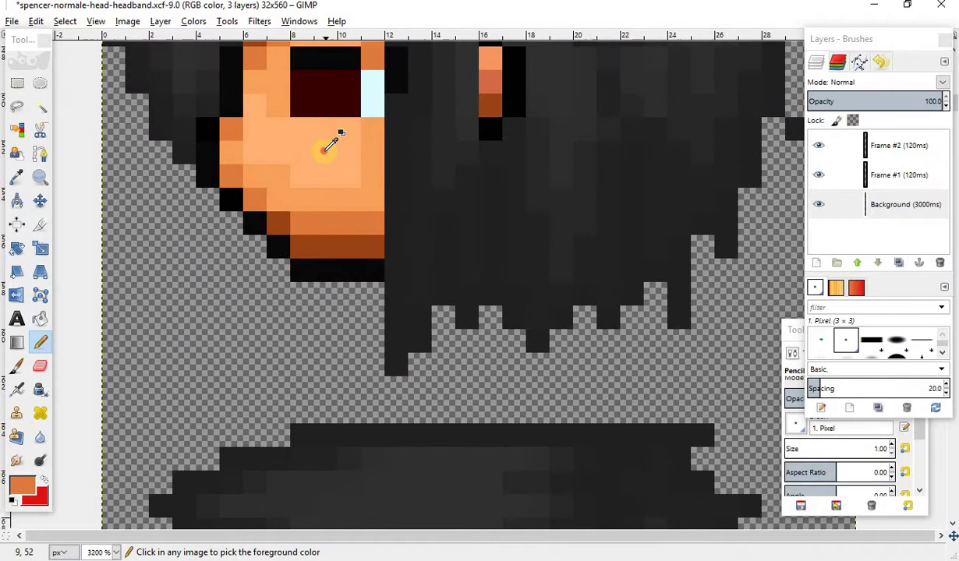
left_click(325, 140, "ctrl")
left_click(277, 68)
On Frame #2, draw a black lid across the right eye's upper row
left_click(899, 148)
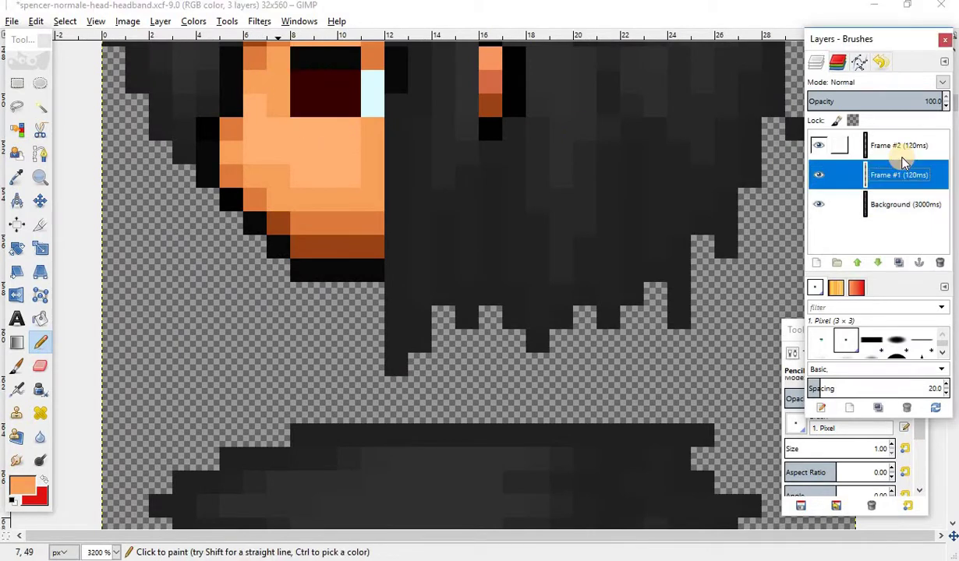
left_click(506, 132)
scroll(456, 140, "up", 3)
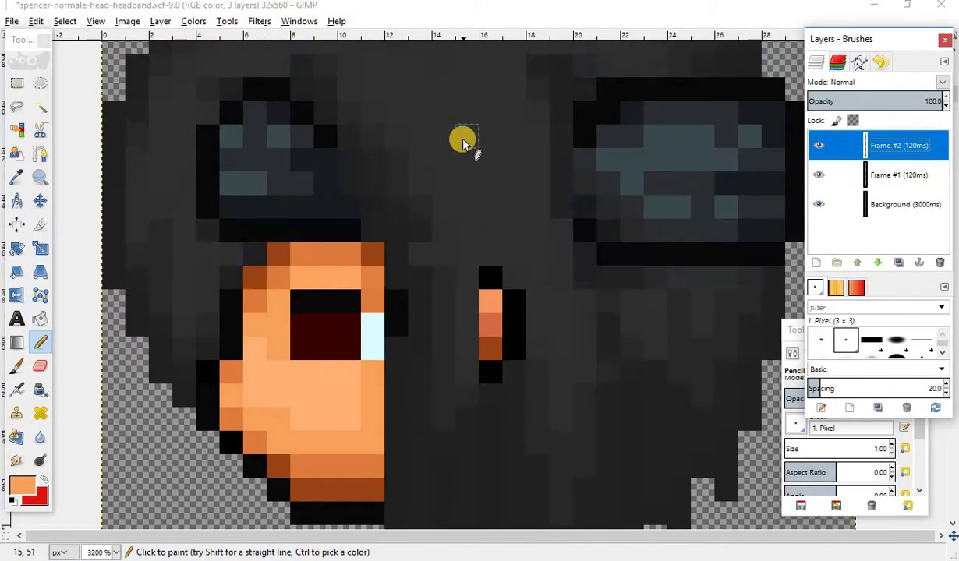
left_click(318, 305)
scroll(385, 310, "down", 3)
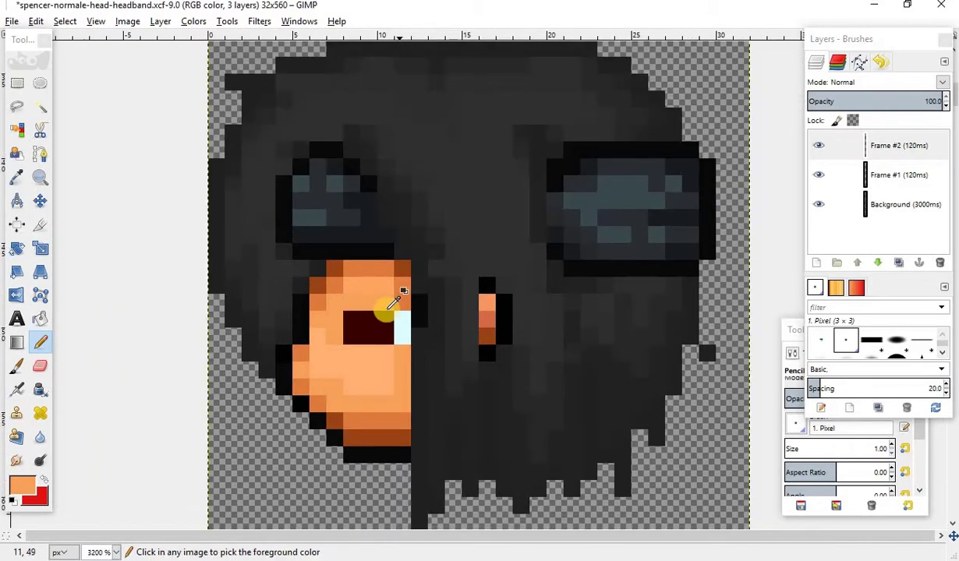
left_click(887, 207)
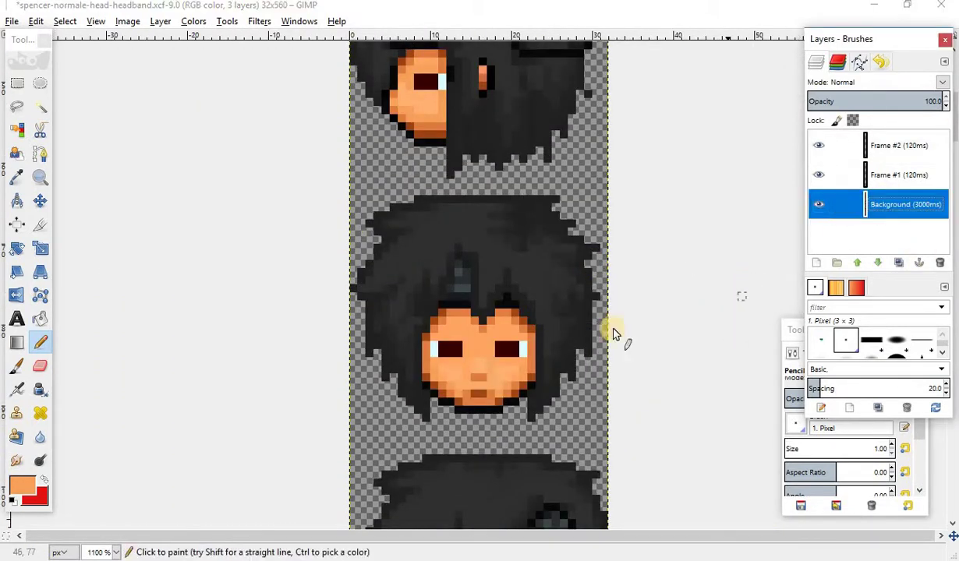
scroll(468, 343, "up", 3)
scroll(569, 251, "down", 1)
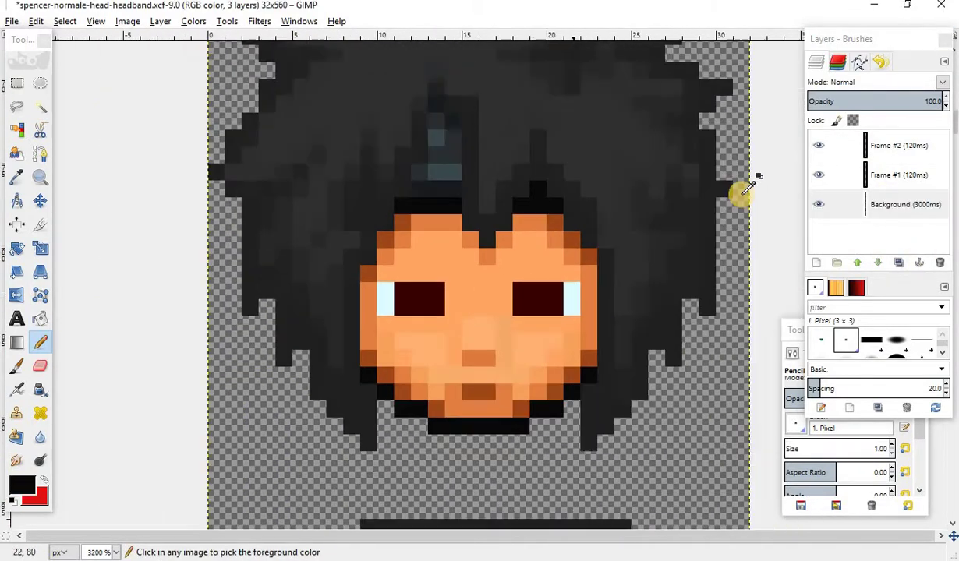
left_click(911, 154)
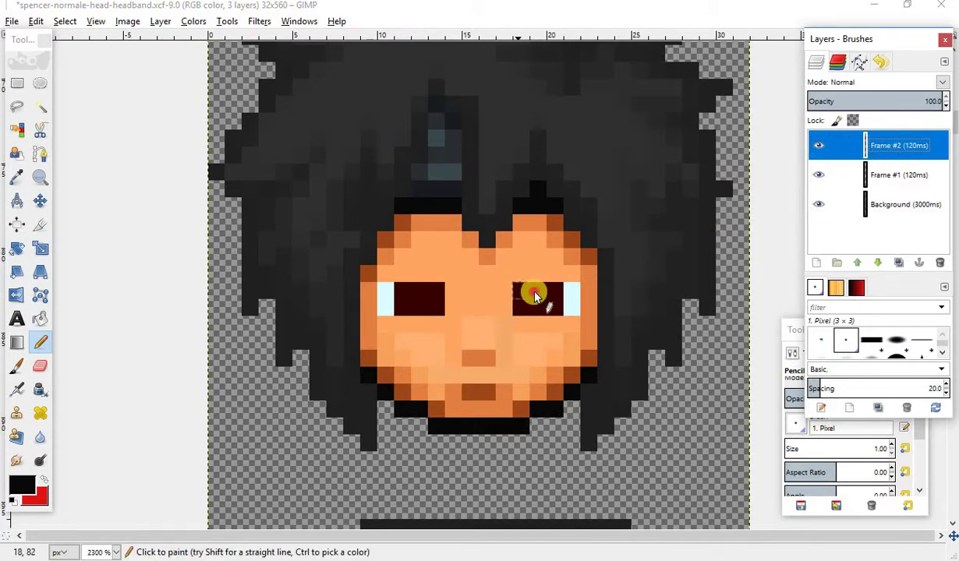
left_click_drag(534, 295, 567, 297)
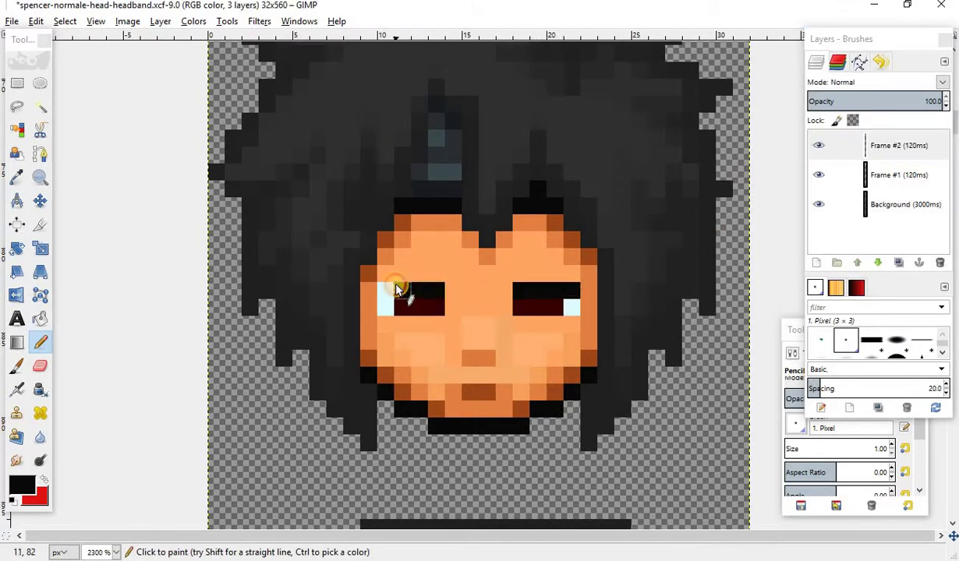
scroll(578, 260, "down", 3)
scroll(553, 272, "down", 3)
scroll(554, 273, "up", 3)
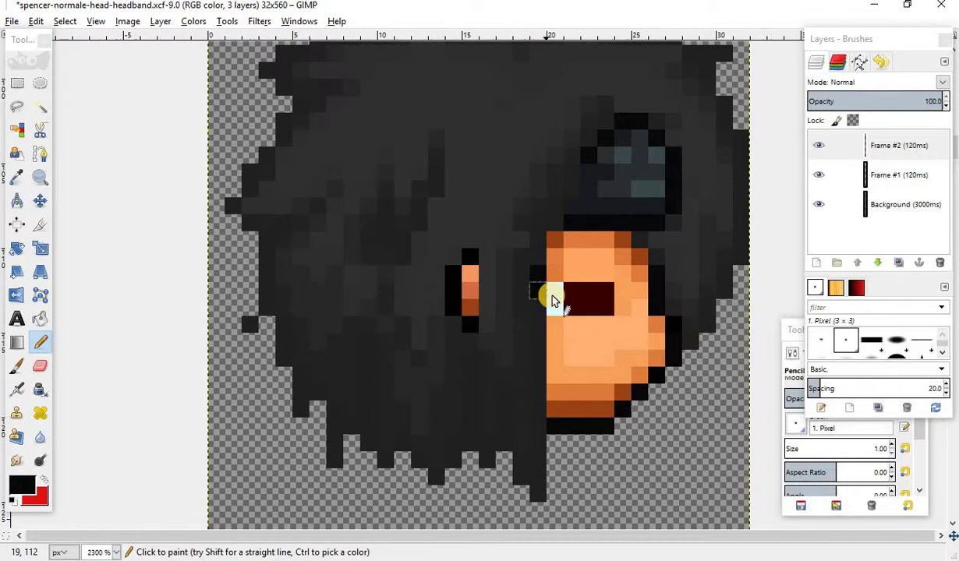
scroll(597, 290, "down", 5)
scroll(367, 155, "up", 5)
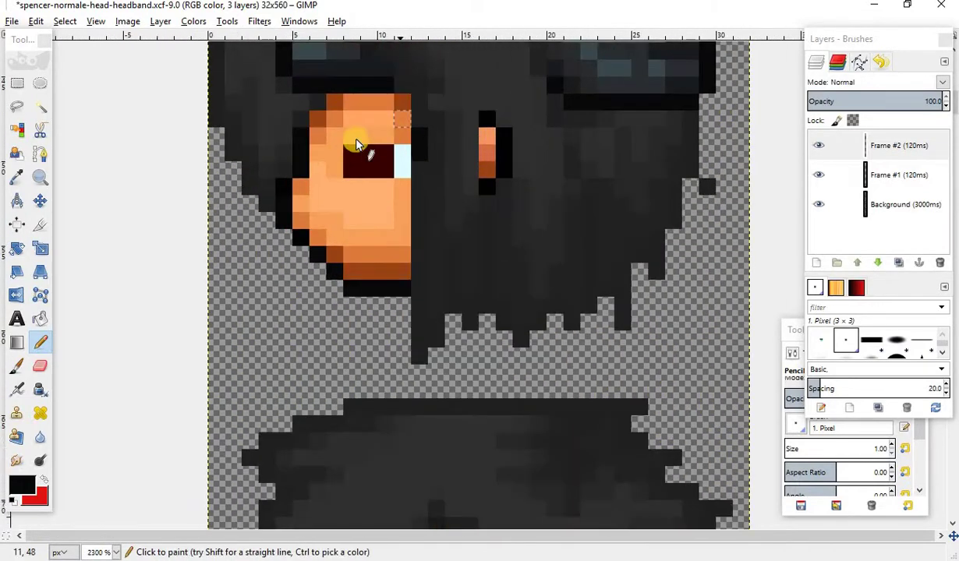
scroll(520, 227, "down", 3)
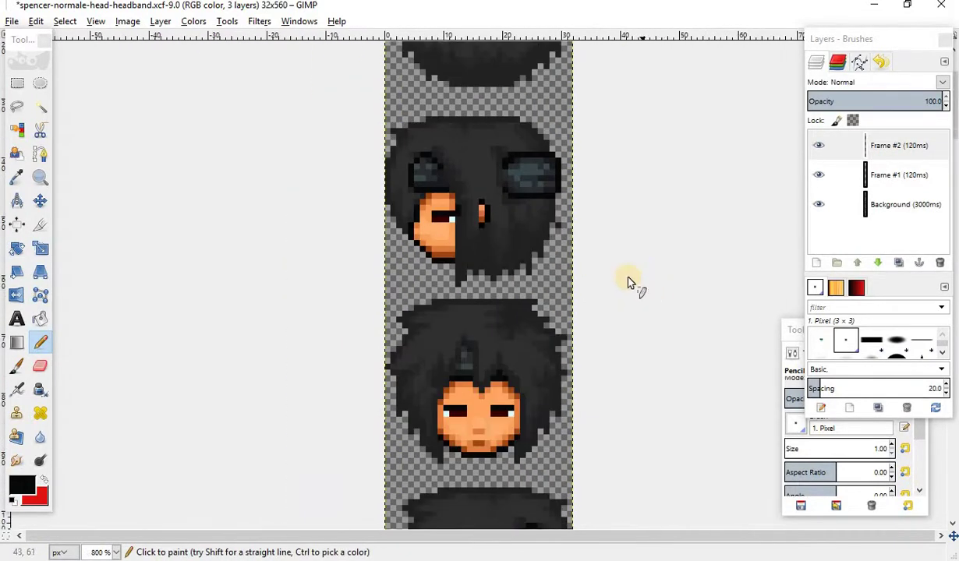
scroll(586, 316, "down", 2)
scroll(529, 214, "up", 2)
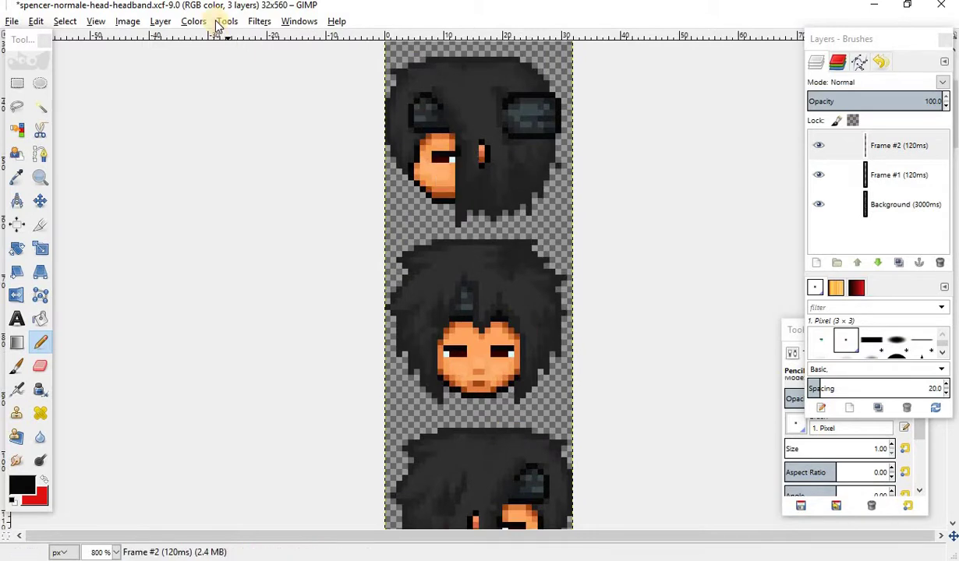
Add a new layer named Frame #3 (120ms)
left_click(160, 21)
left_click(183, 36)
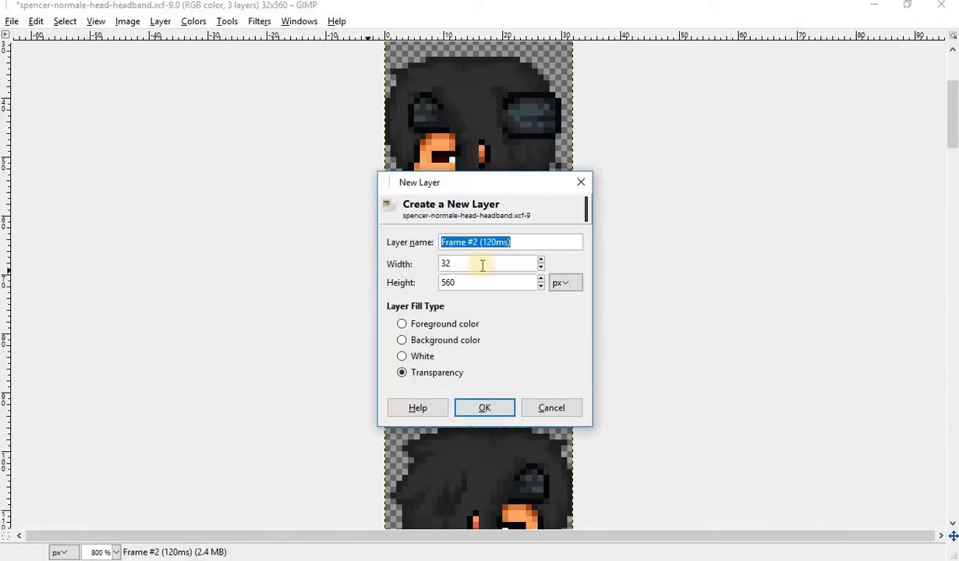
left_click(477, 243)
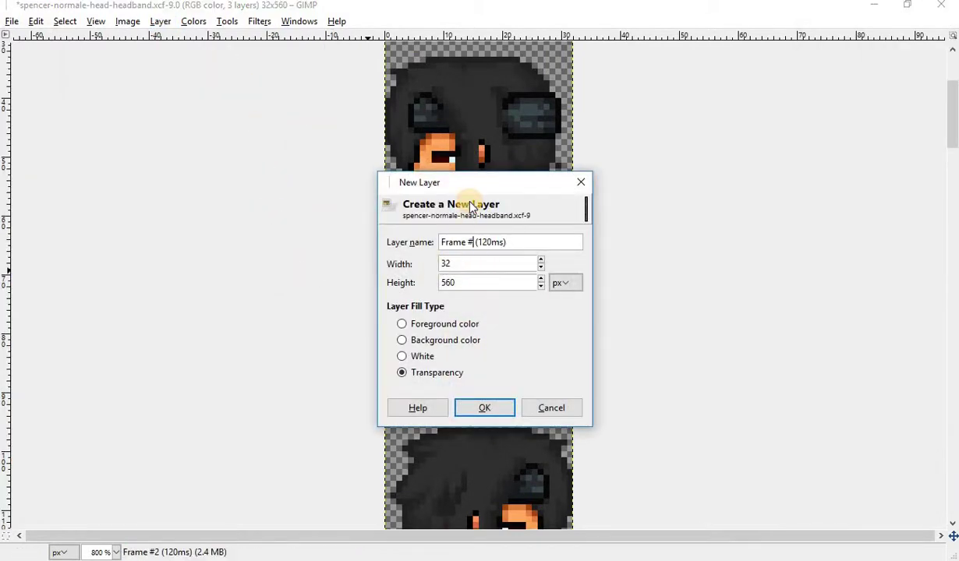
type("3")
key("Return")
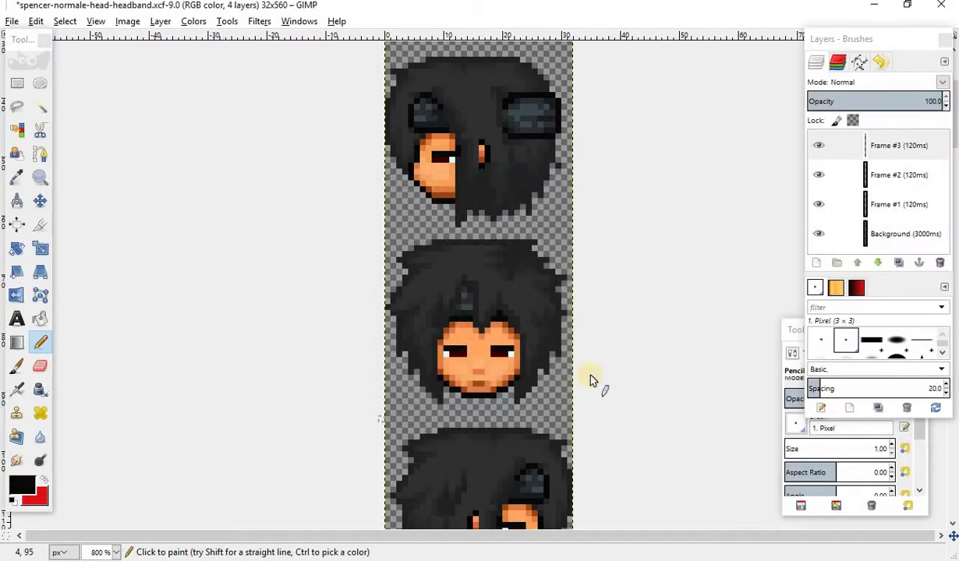
Temporarily hide the frame layers to sample skin orange from the face, then make Frame #3 active
left_click(818, 145)
left_click(818, 174)
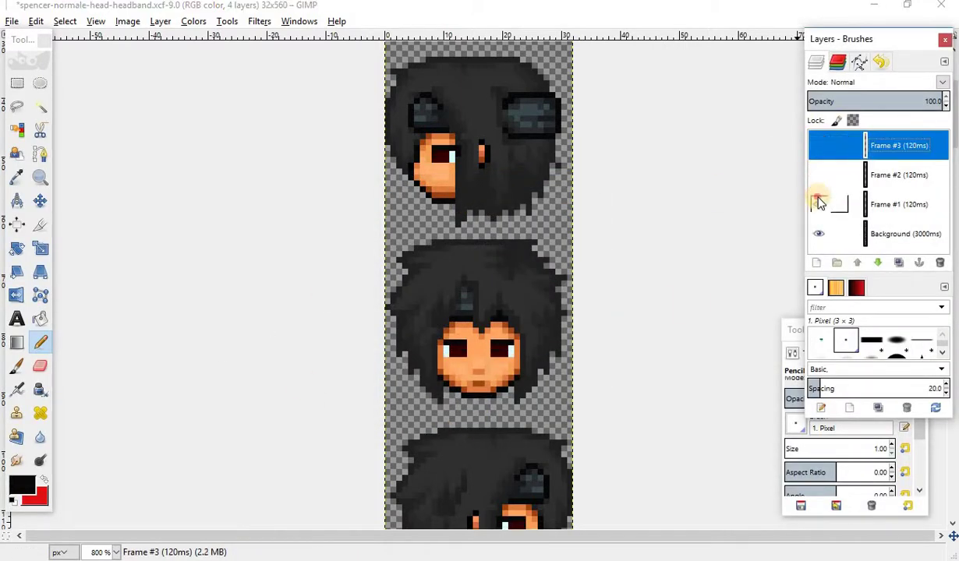
left_click(819, 204)
left_click(879, 231)
scroll(475, 357, "up", 2)
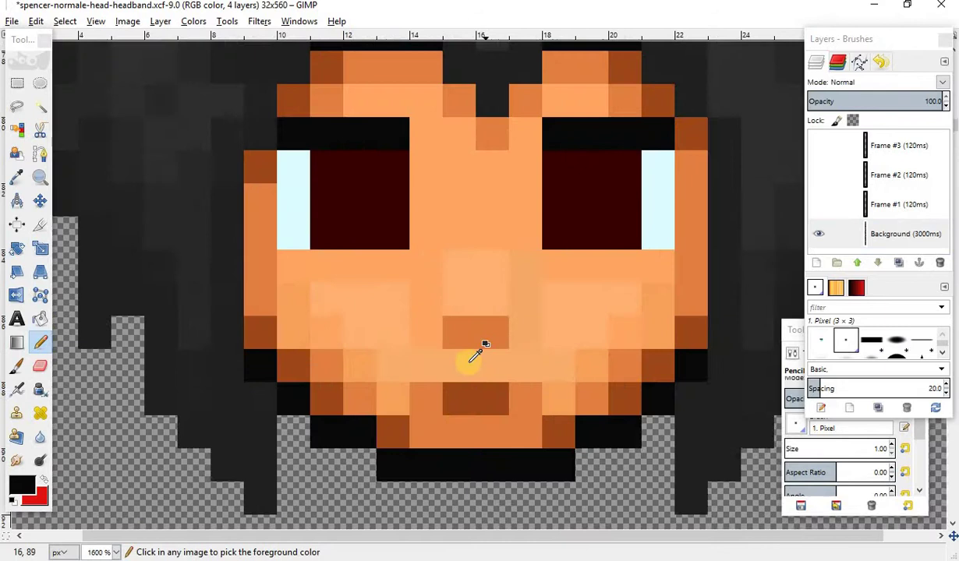
left_click(495, 187, "ctrl")
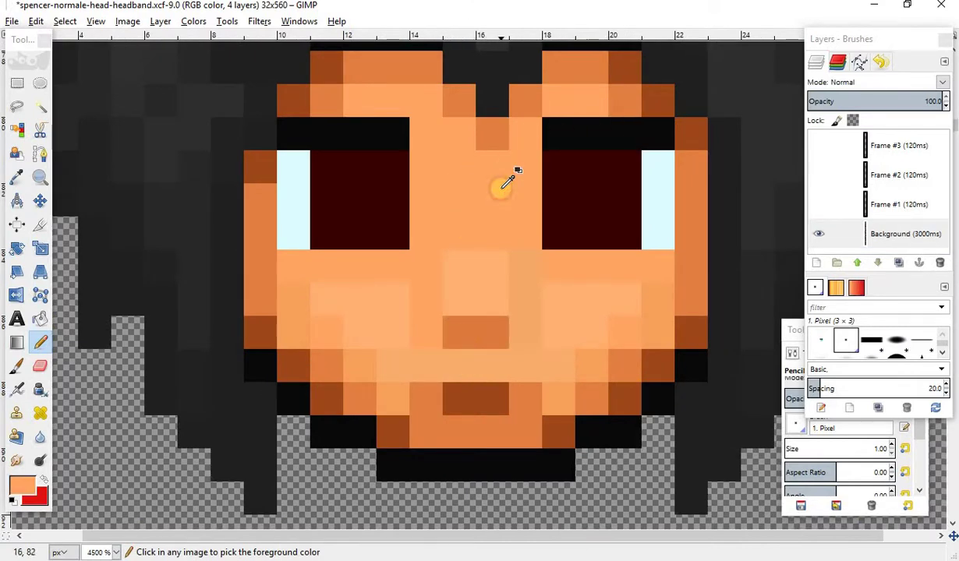
scroll(495, 187, "down", 3)
left_click(819, 204)
left_click(819, 175)
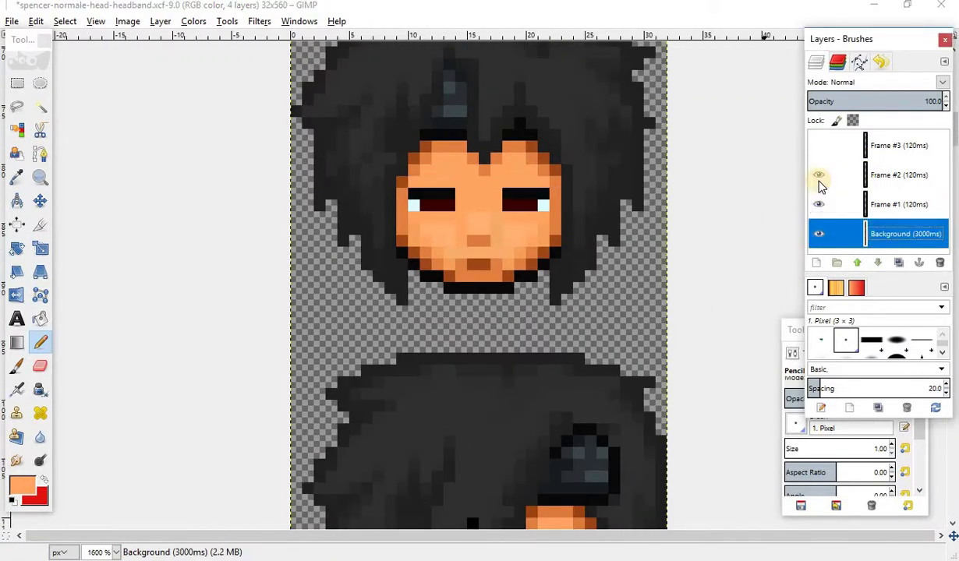
left_click(818, 144)
left_click(889, 146)
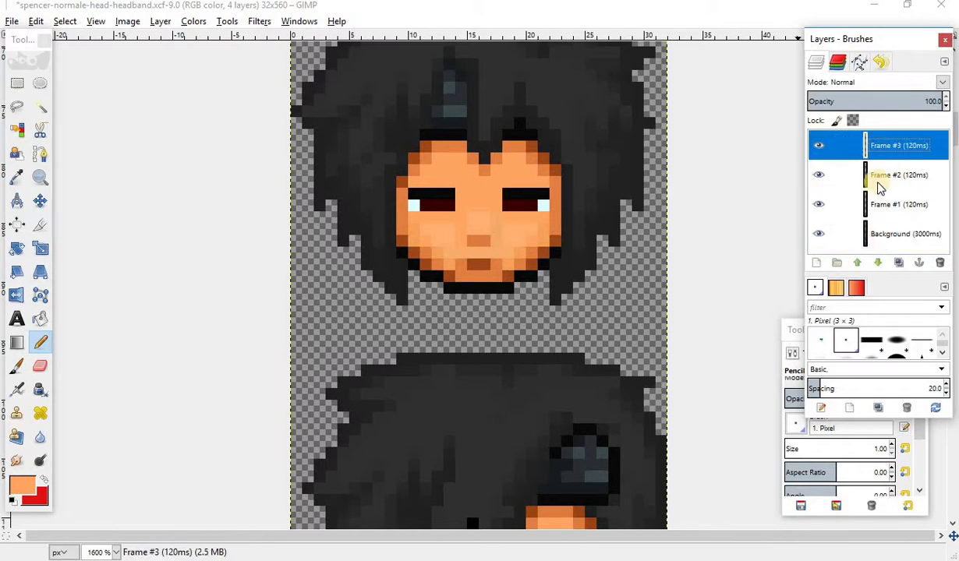
Cover the top of the front eye and the side-view eye's upper row with skin orange
scroll(530, 207, "up", 2, "ctrl")
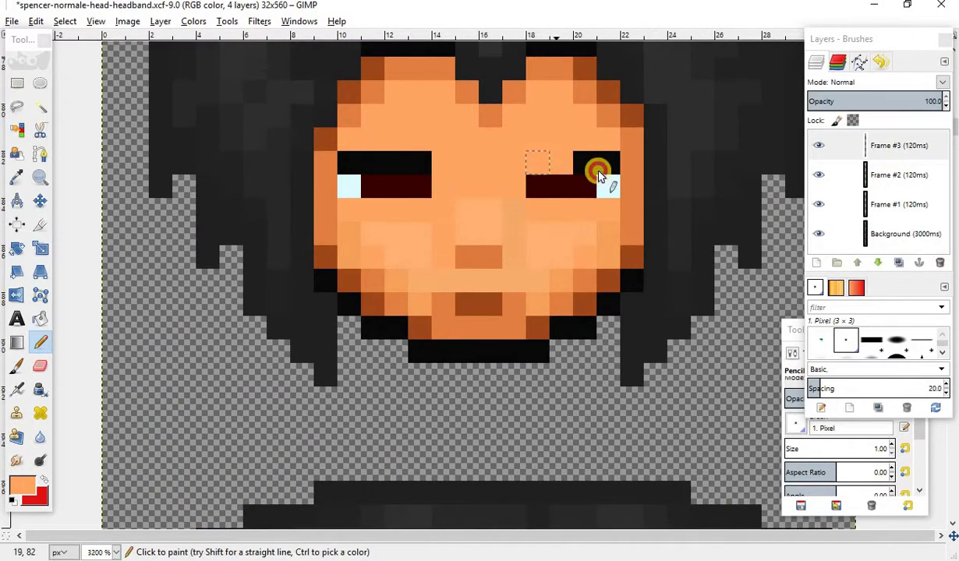
left_click_drag(597, 173, 580, 164)
scroll(526, 201, "down", 5)
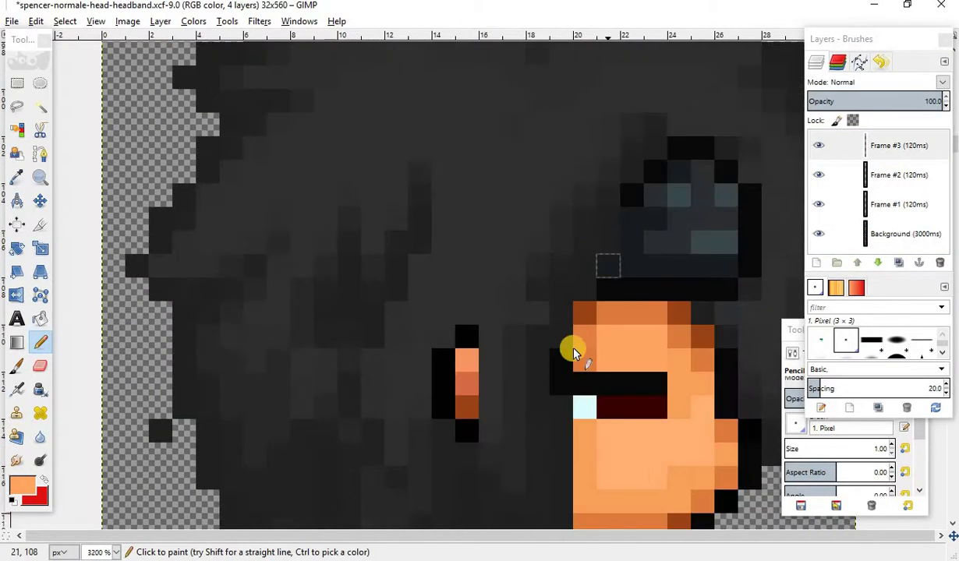
scroll(644, 357, "down", 3, "ctrl")
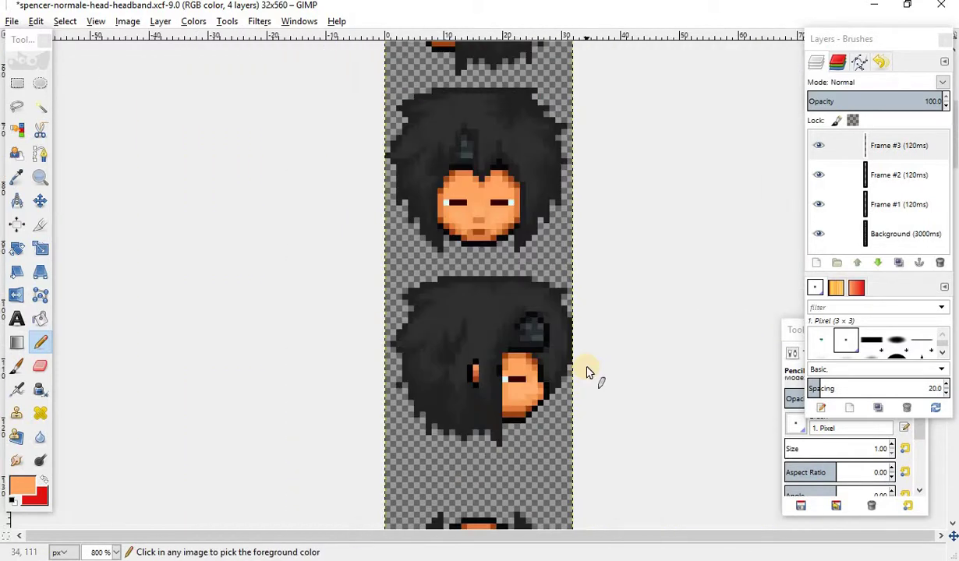
scroll(476, 272, "down", 2)
scroll(392, 265, "up", 3, "ctrl")
left_click_drag(304, 337, 368, 341)
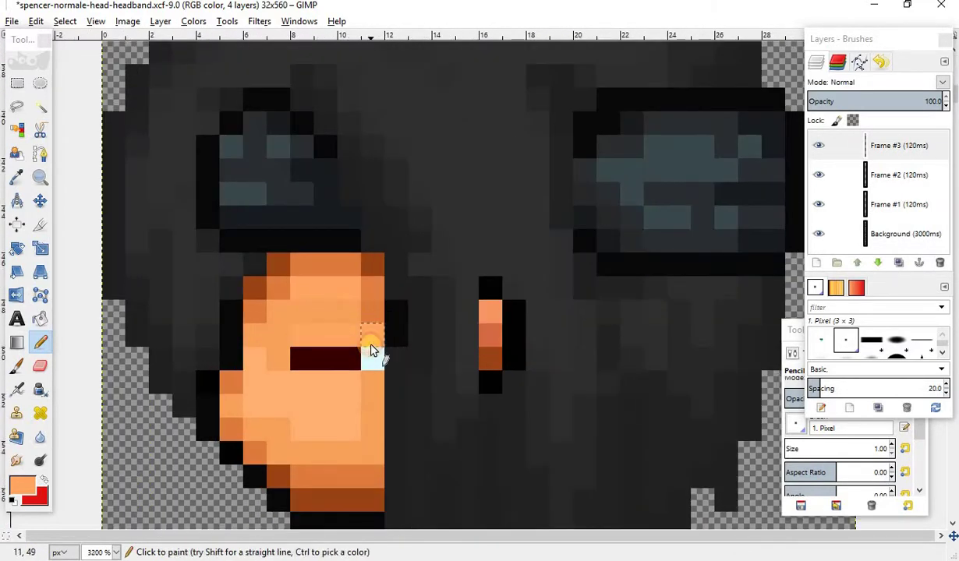
scroll(551, 315, "down", 4, "ctrl")
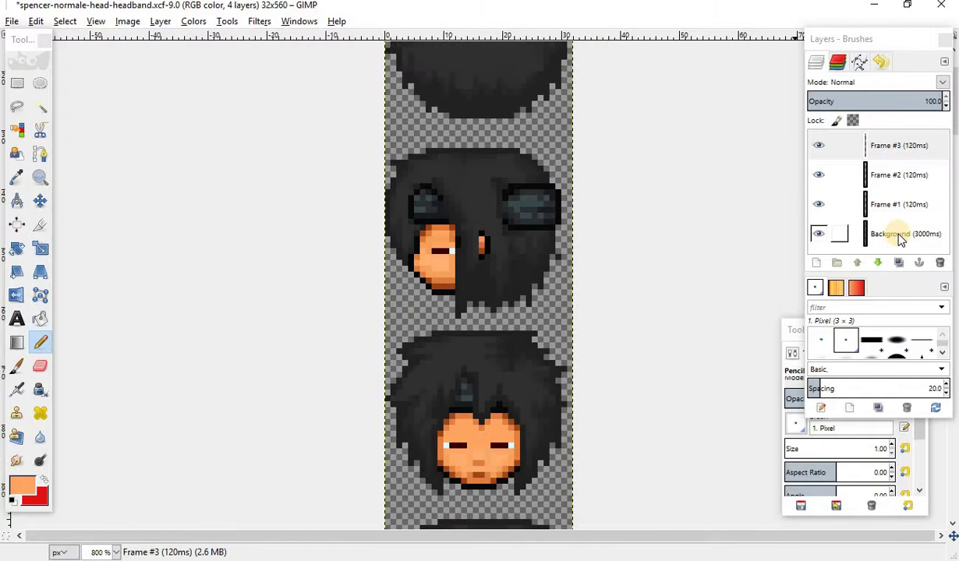
Paint thin black lines across the eye rows on Frame #3 so the eyes look closed
left_click(900, 235)
scroll(488, 468, "up", 4)
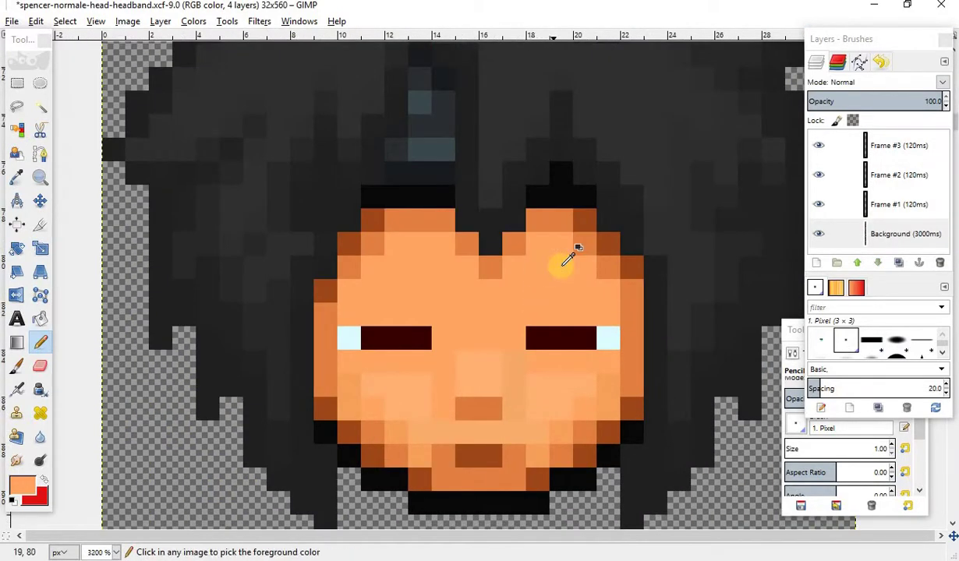
scroll(570, 261, "down", 2)
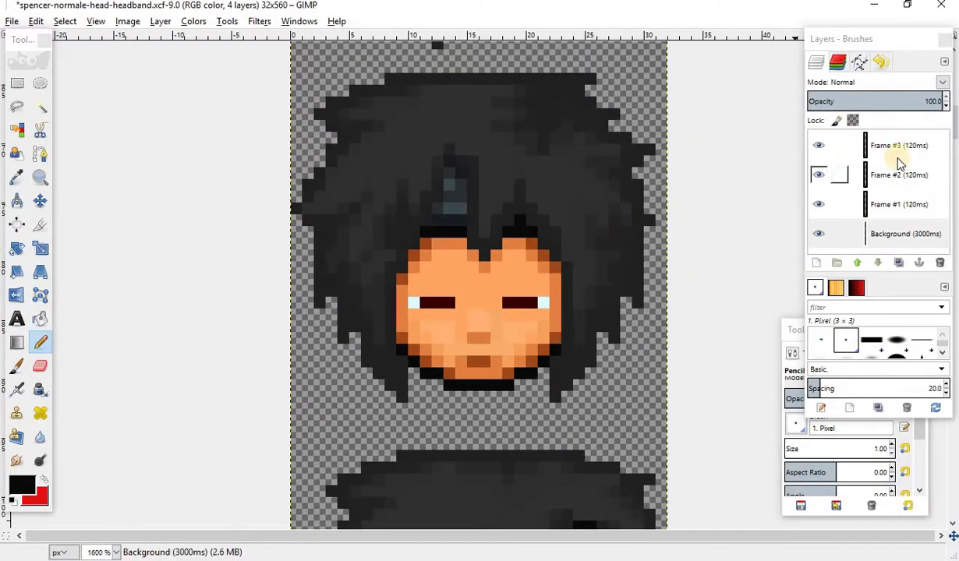
left_click(914, 149)
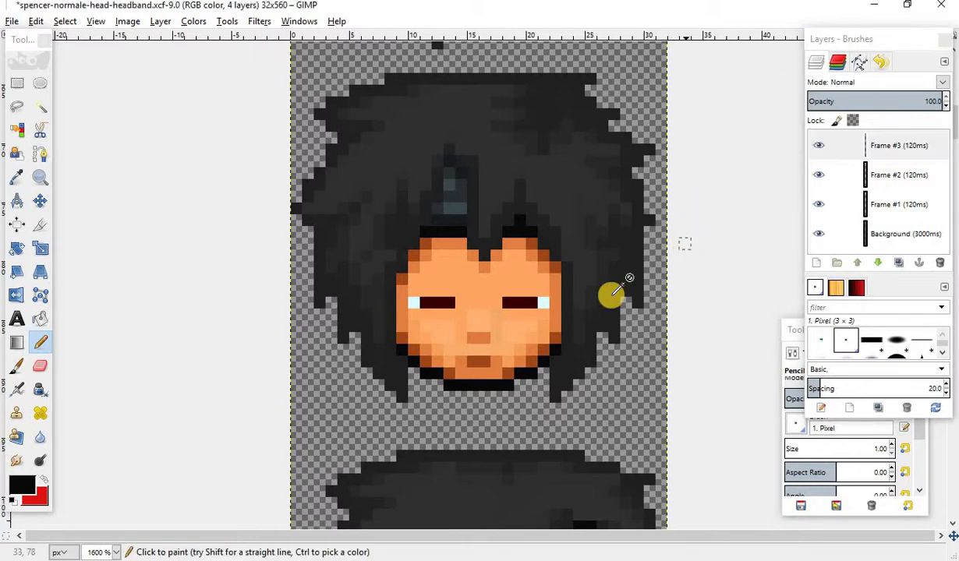
scroll(581, 276, "up", 3)
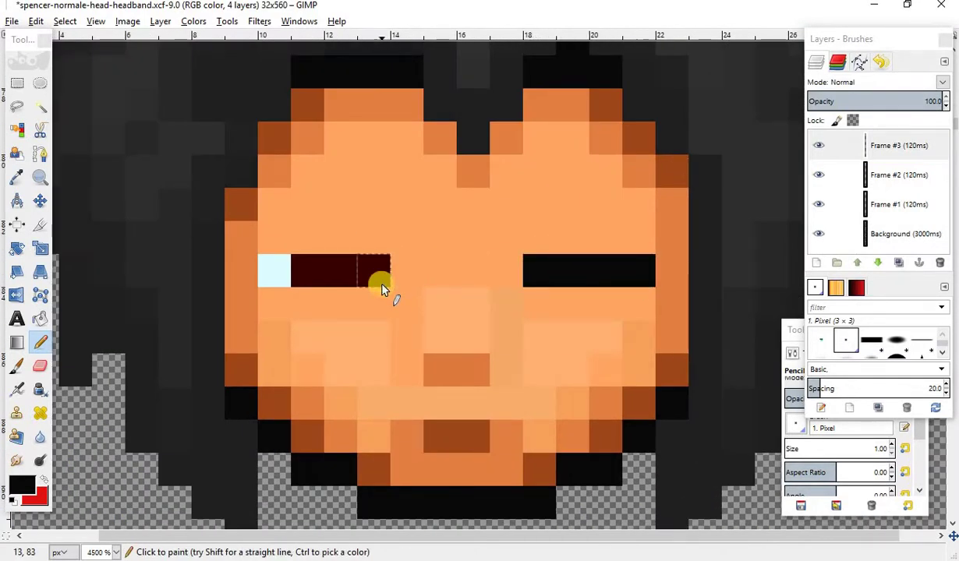
scroll(573, 353, "down", 3)
scroll(577, 359, "down", 5)
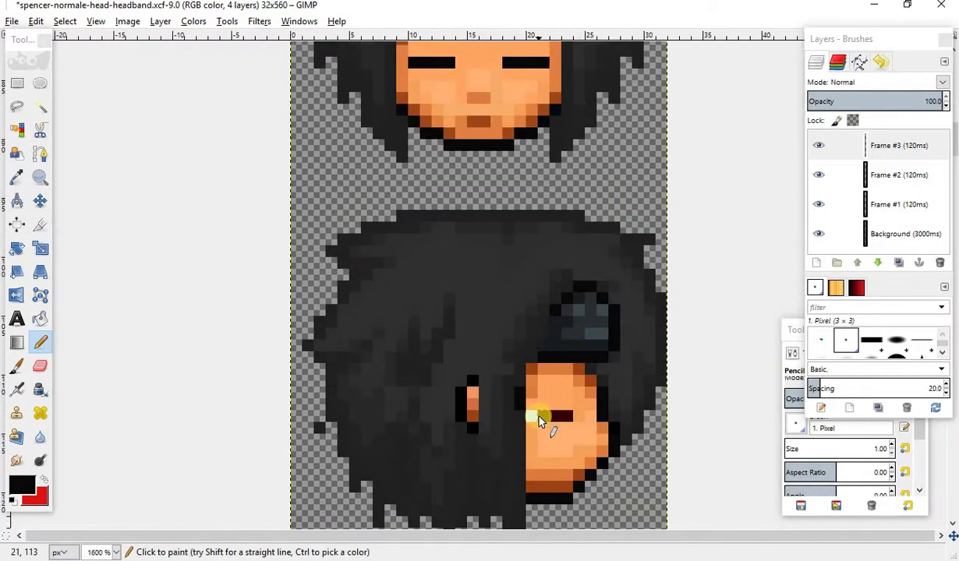
left_click_drag(536, 421, 561, 424)
scroll(378, 272, "down", 3)
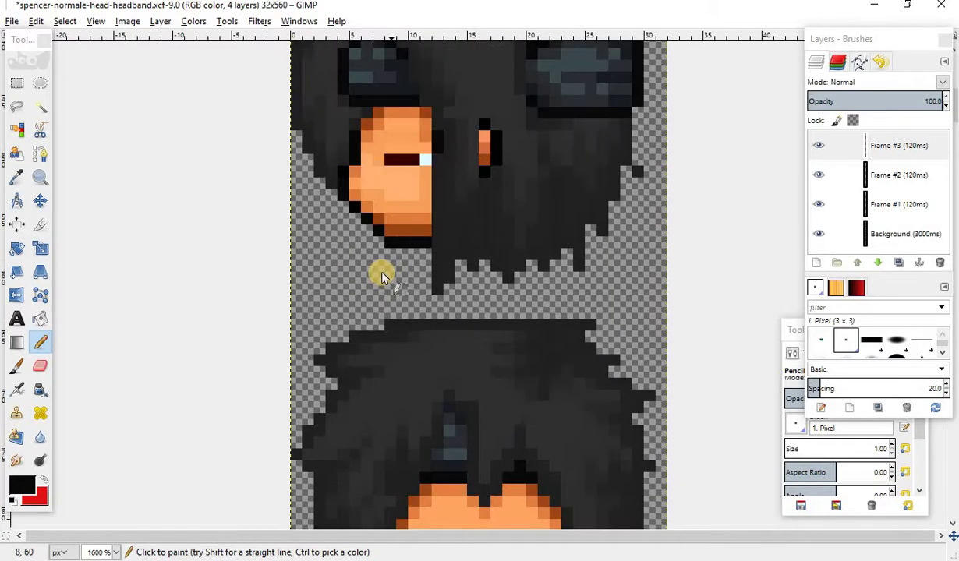
scroll(379, 418, "up", 1)
left_click_drag(319, 397, 378, 401)
scroll(453, 370, "down", 3, "ctrl")
scroll(539, 289, "down", 3)
scroll(550, 269, "down", 2, "ctrl")
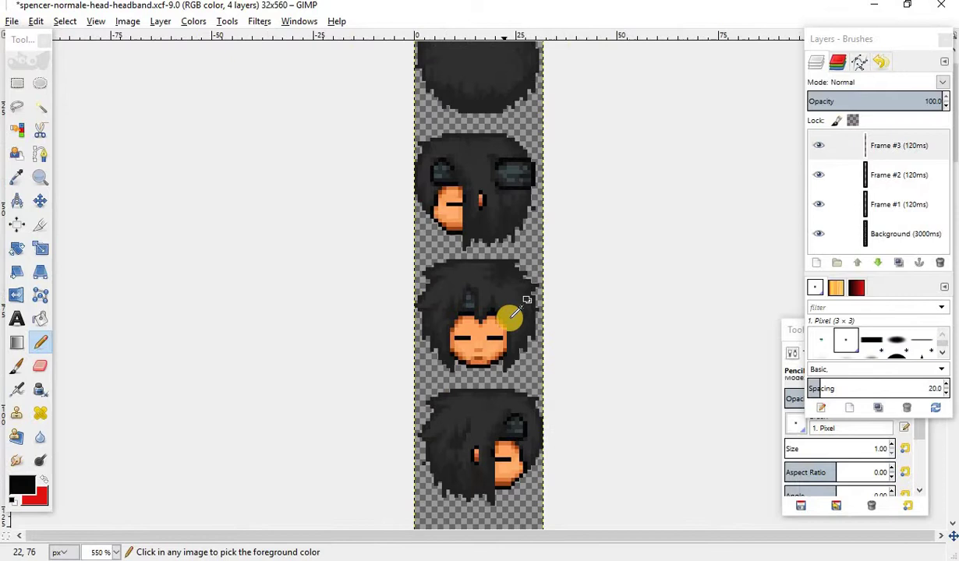
scroll(514, 316, "up", 1, "ctrl")
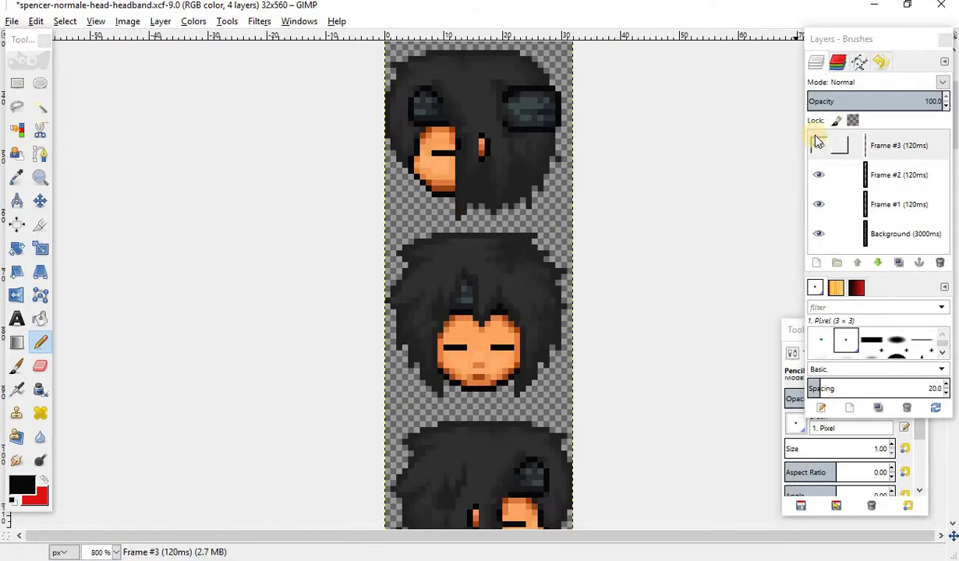
Hide Frame #3 to compare with the open eyes, select Frame #2, then show Frame #3 again
scroll(480, 363, "up", 4, "ctrl")
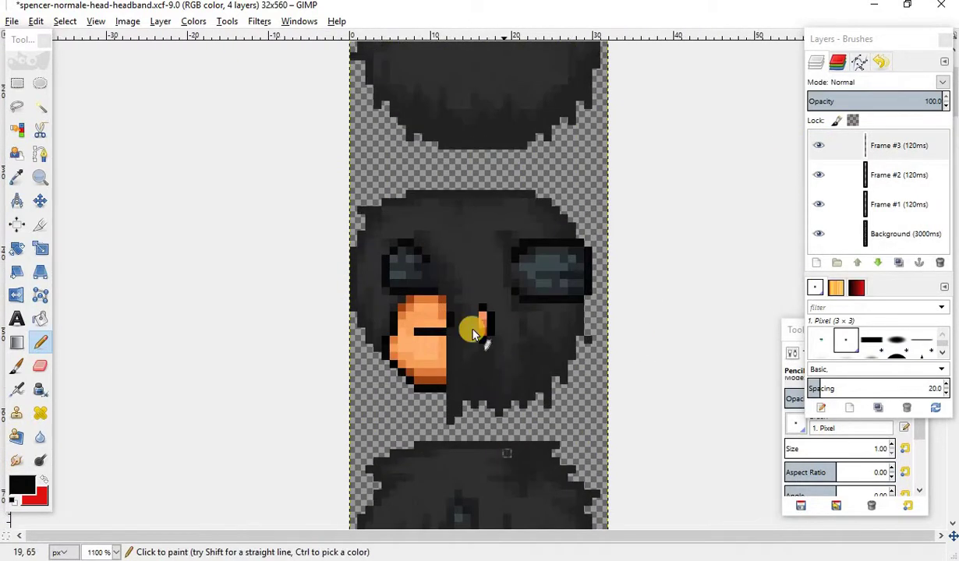
scroll(587, 320, "up", 1, "ctrl")
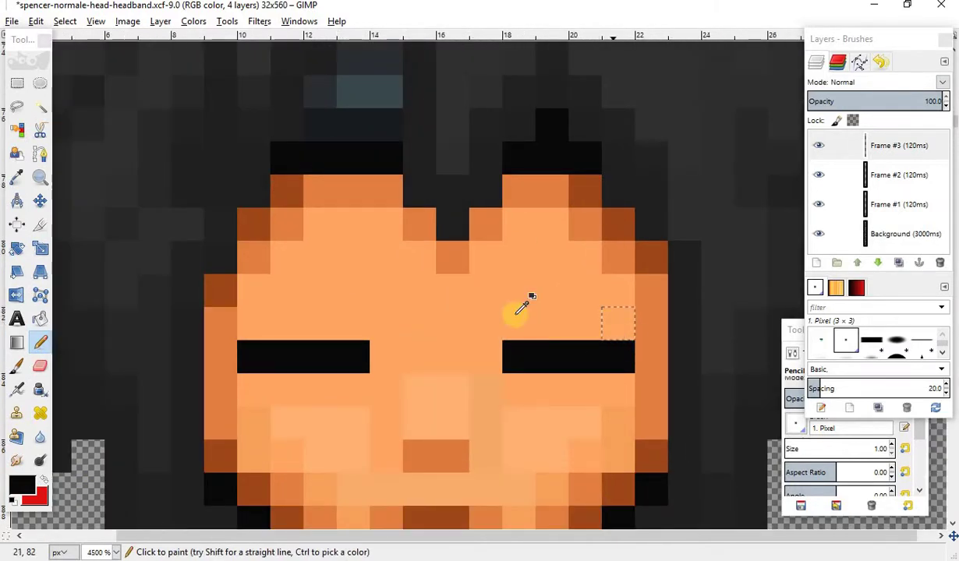
scroll(521, 308, "down", 2, "ctrl")
left_click(818, 147)
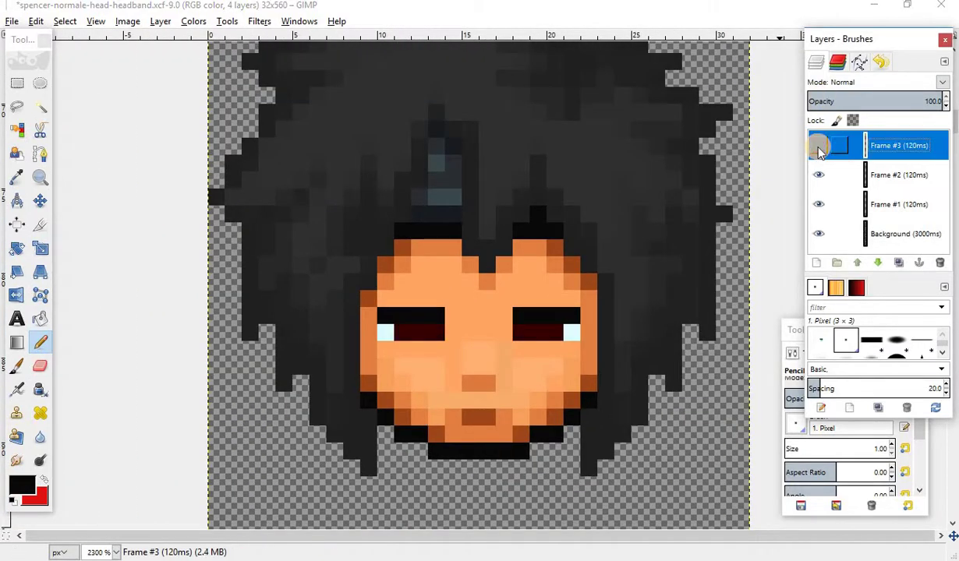
left_click(820, 175)
left_click(908, 178)
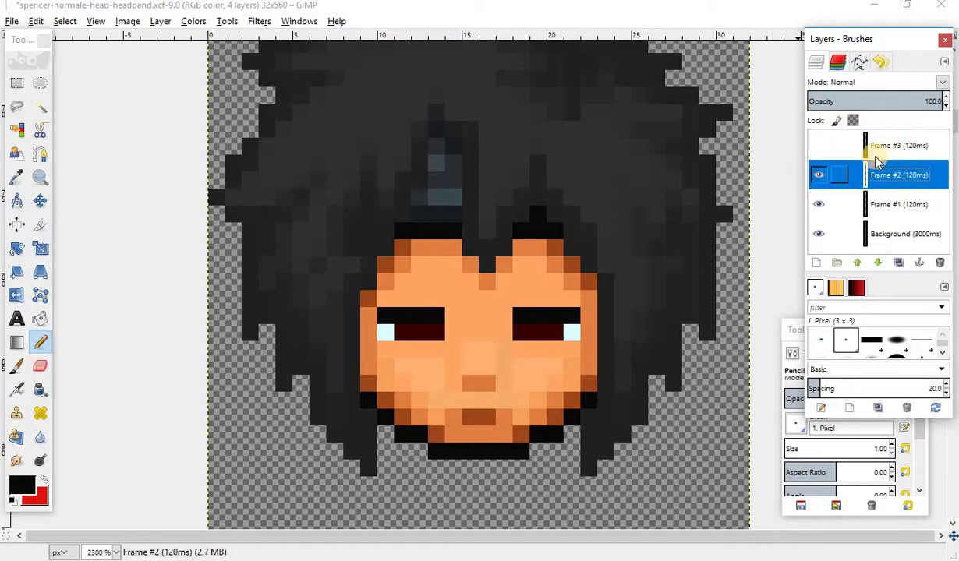
Add a new transparent layer named Frame #3 (120ms) above Frame #2
left_click(194, 21)
left_click(182, 36)
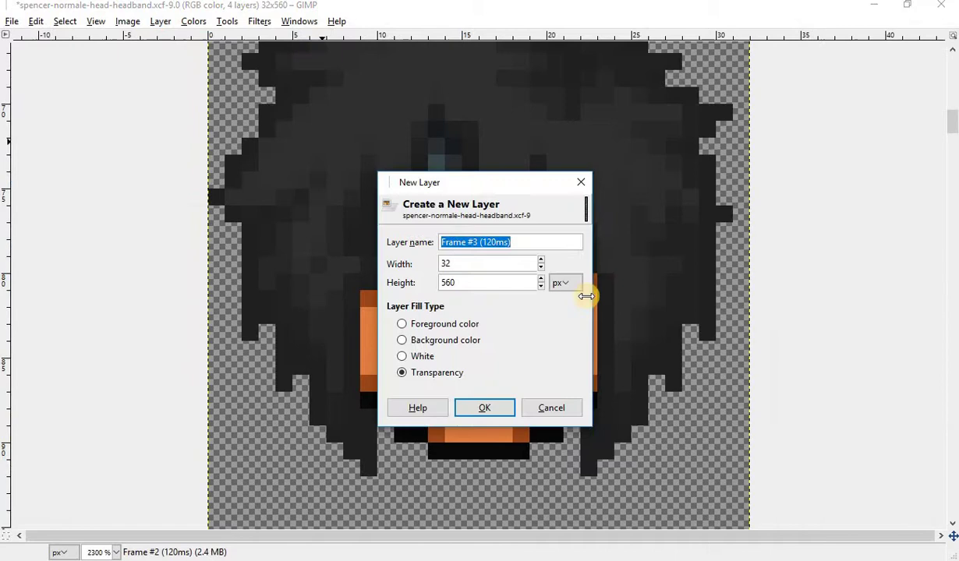
double_click(472, 243)
type("3")
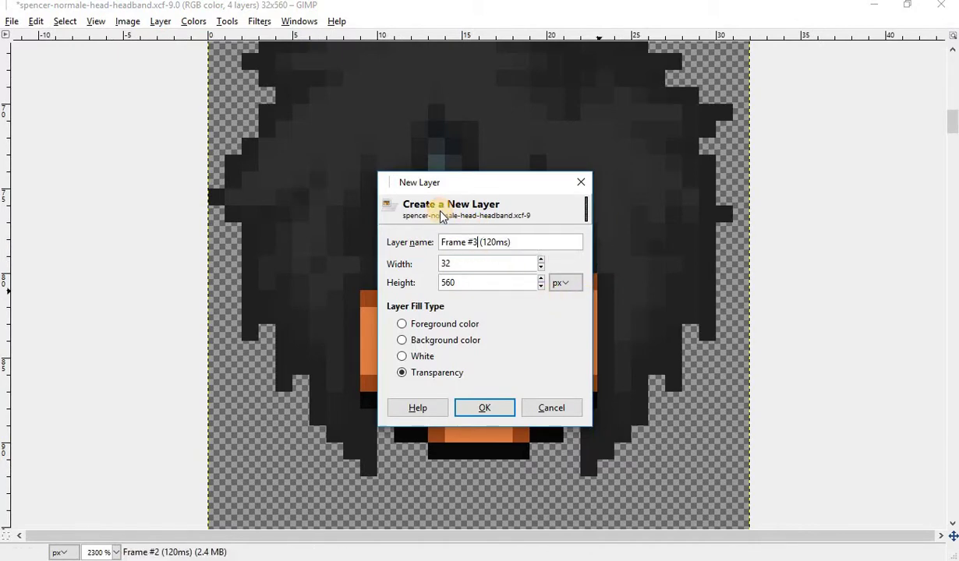
key("Return")
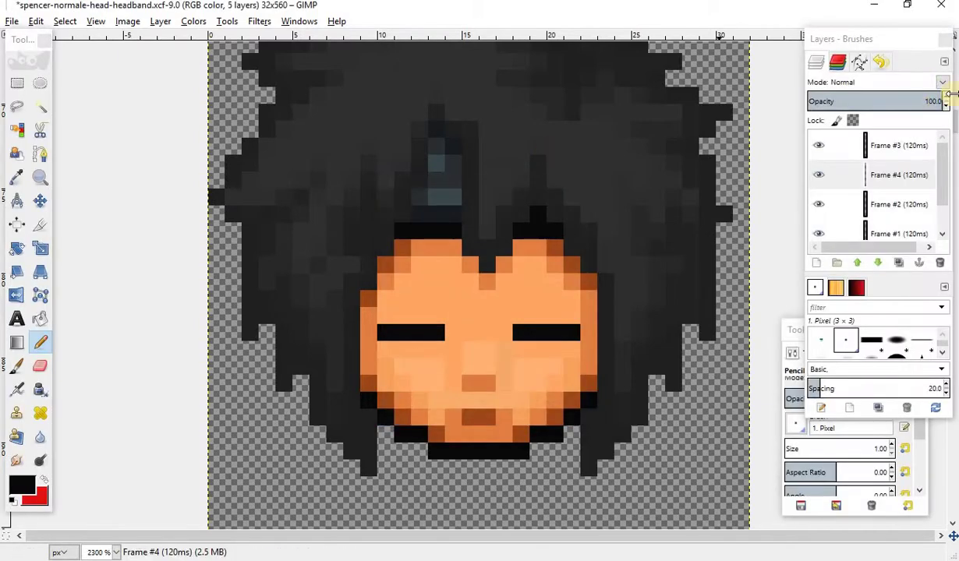
scroll(618, 248, "down", 3)
scroll(513, 304, "up", 3)
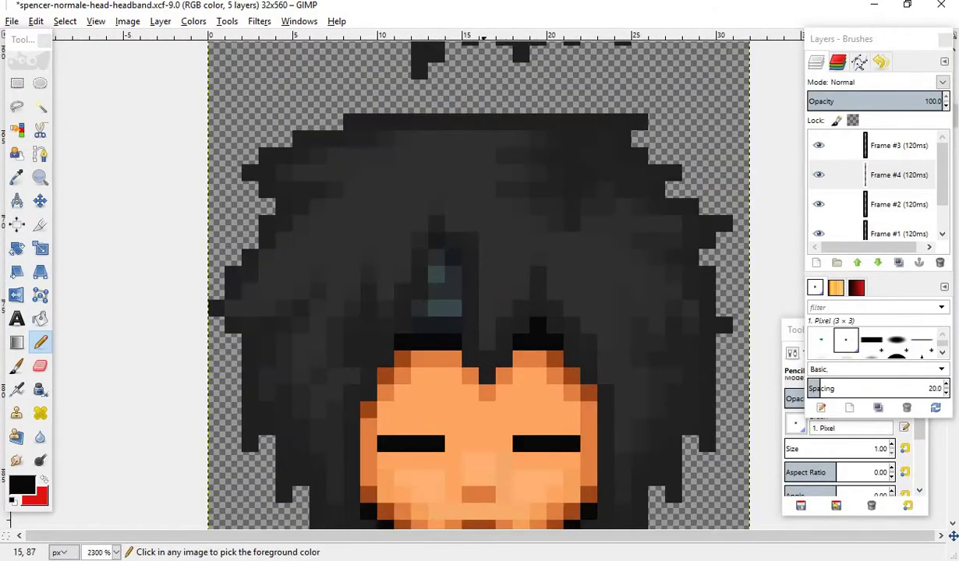
scroll(548, 290, "down", 1)
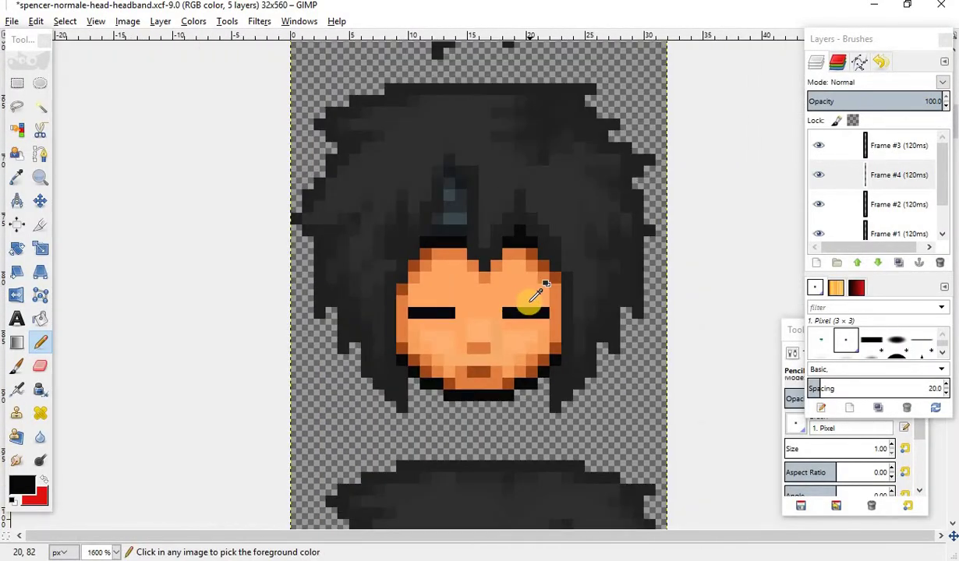
scroll(479, 318, "up", 1)
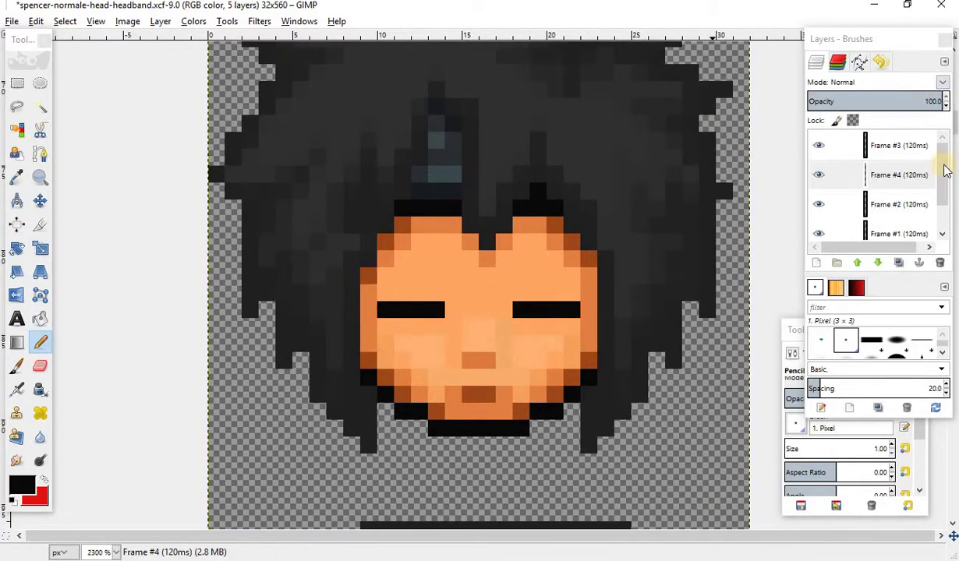
Rename the upper layers so the stack reads Frame #1 through Frame #4 (120ms)
double_click(901, 146)
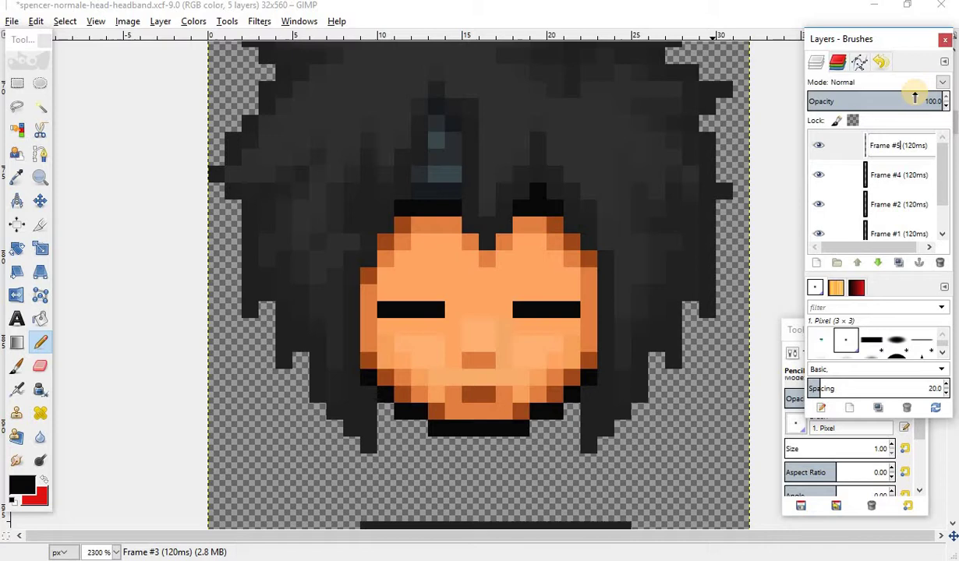
type("5")
key("Return")
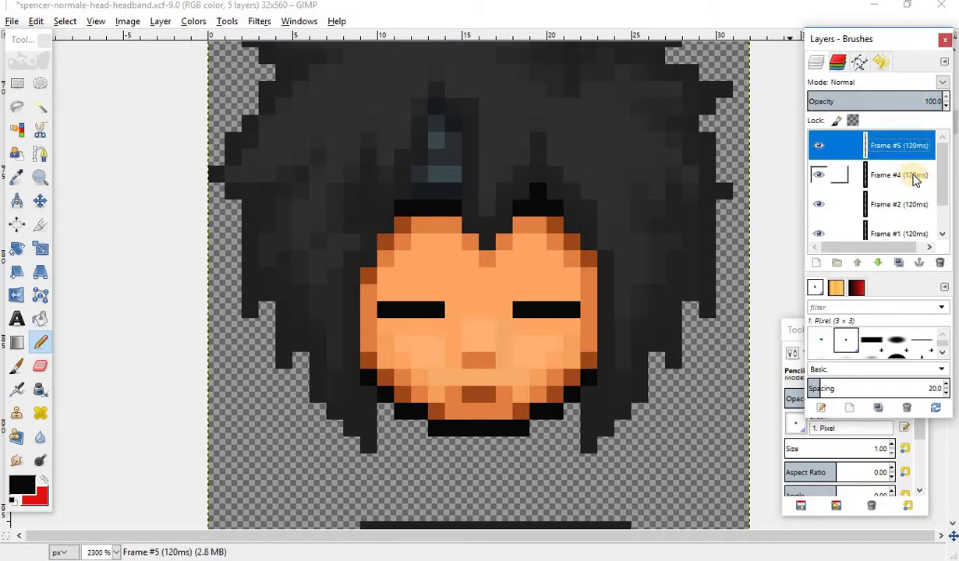
double_click(897, 175)
left_click(901, 175)
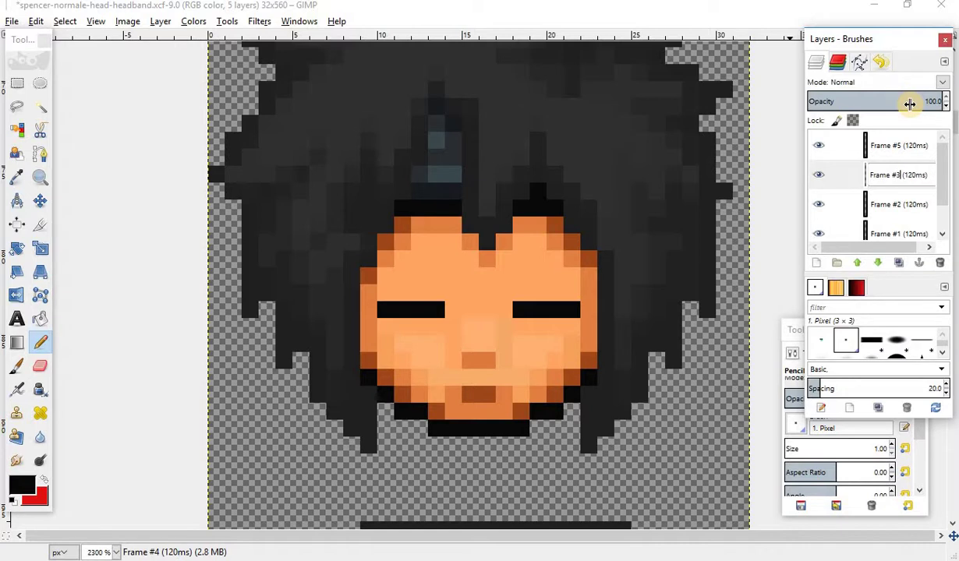
left_click(898, 145)
left_click(900, 145)
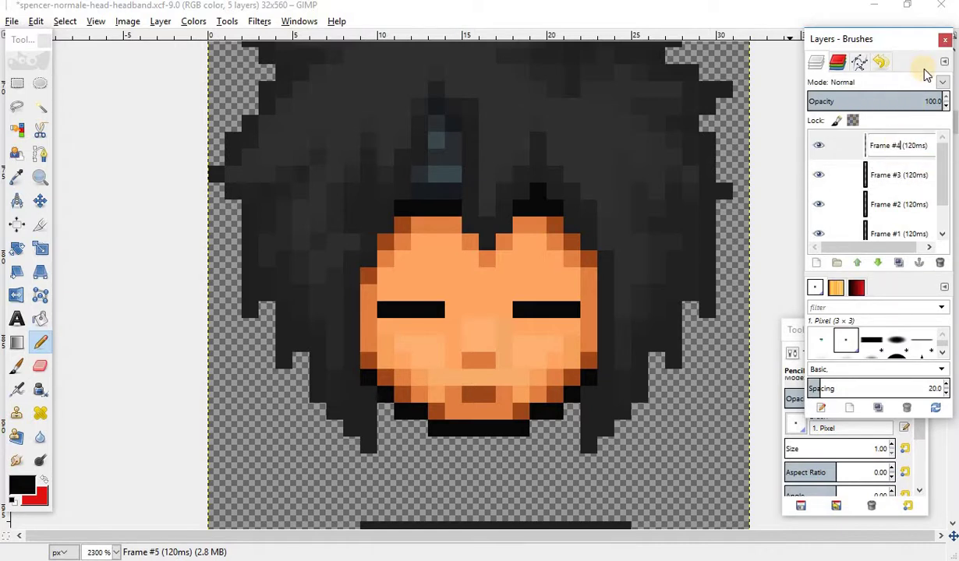
type("4")
key("Return")
Hide Frame #4 and Frame #3 and make Frame #2 the active layer
scroll(439, 244, "down", 3)
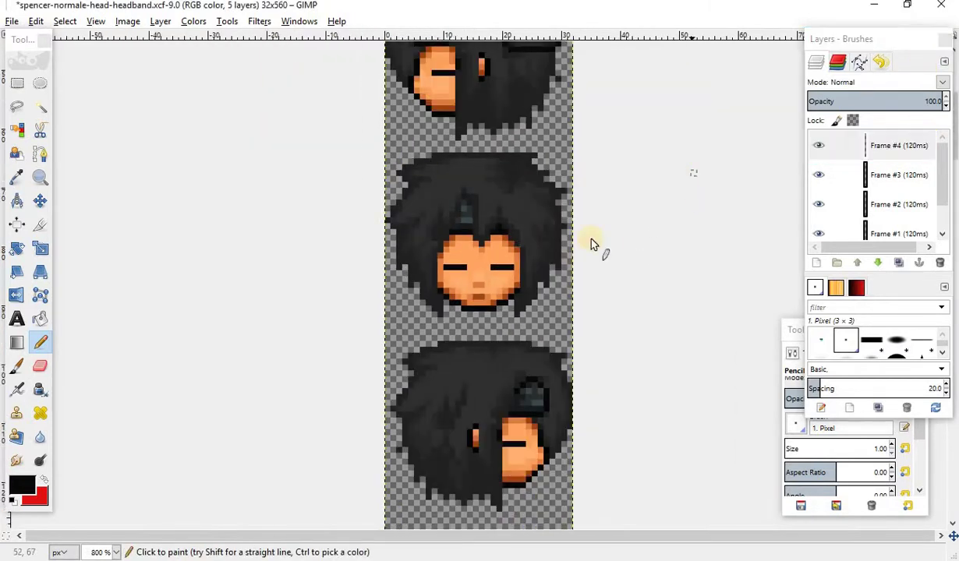
scroll(524, 242, "up", 2)
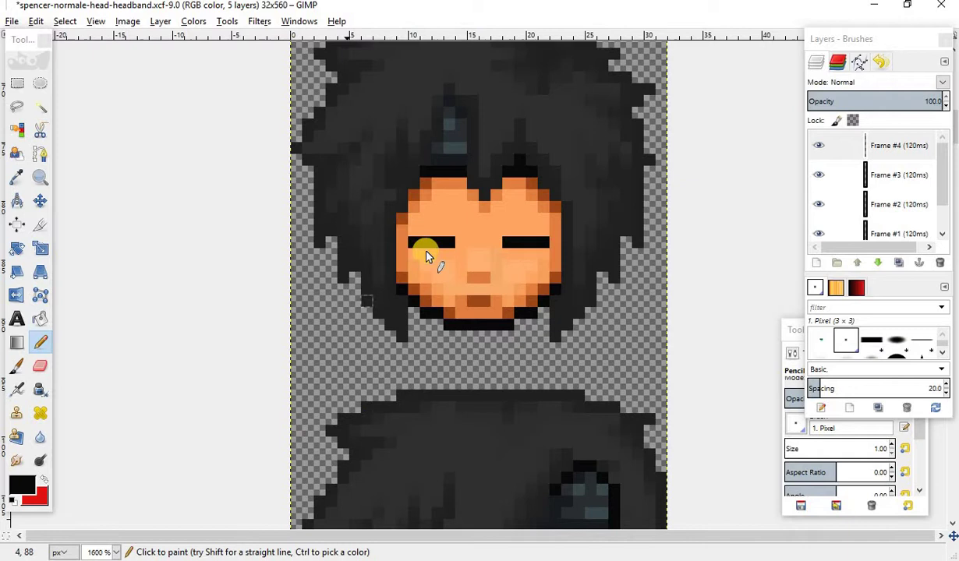
scroll(427, 257, "down", 3)
scroll(568, 135, "up", 3)
left_click_drag(818, 145, 828, 172)
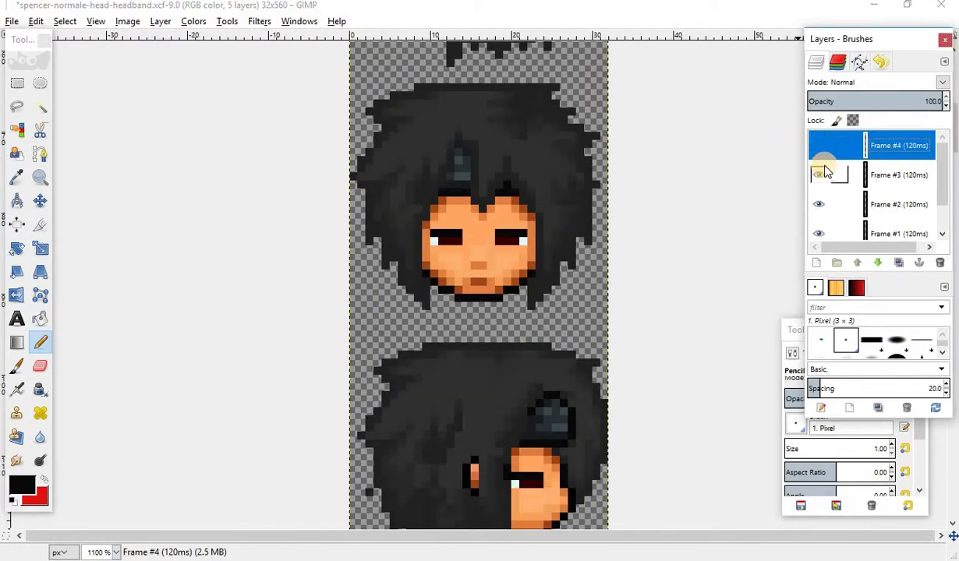
left_click(873, 210)
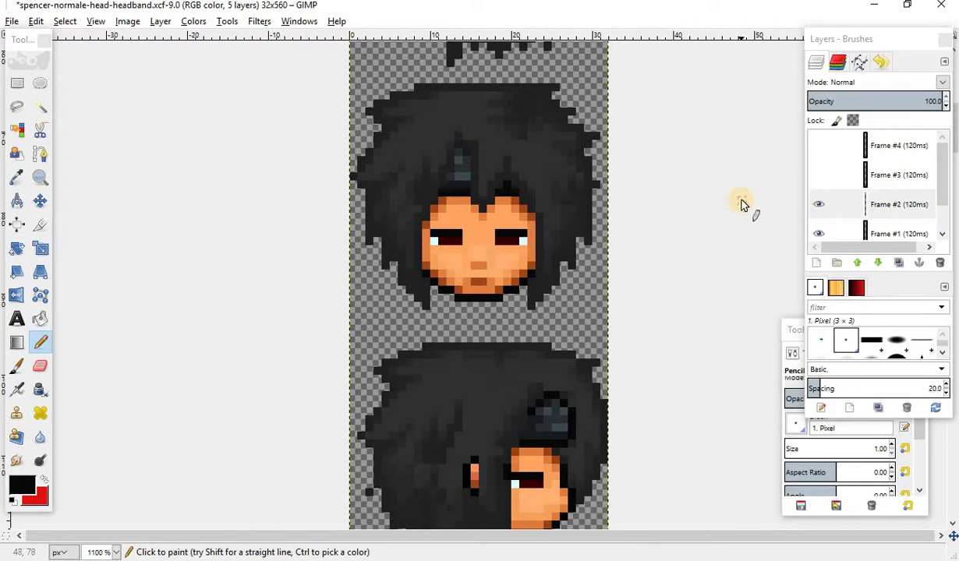
Rectangle-select the left eye and copy it with Copy Visible
left_click(17, 83)
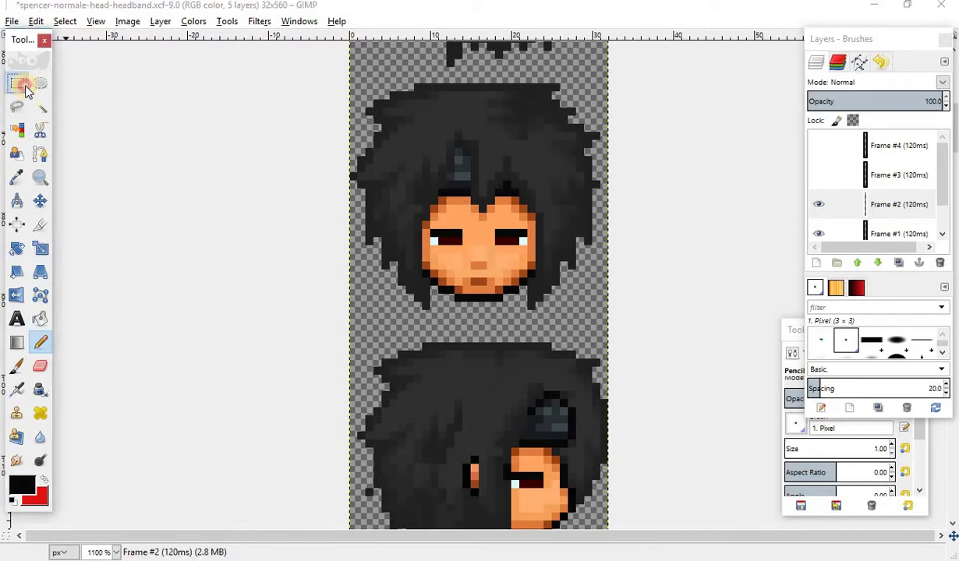
scroll(456, 214, "up", 3)
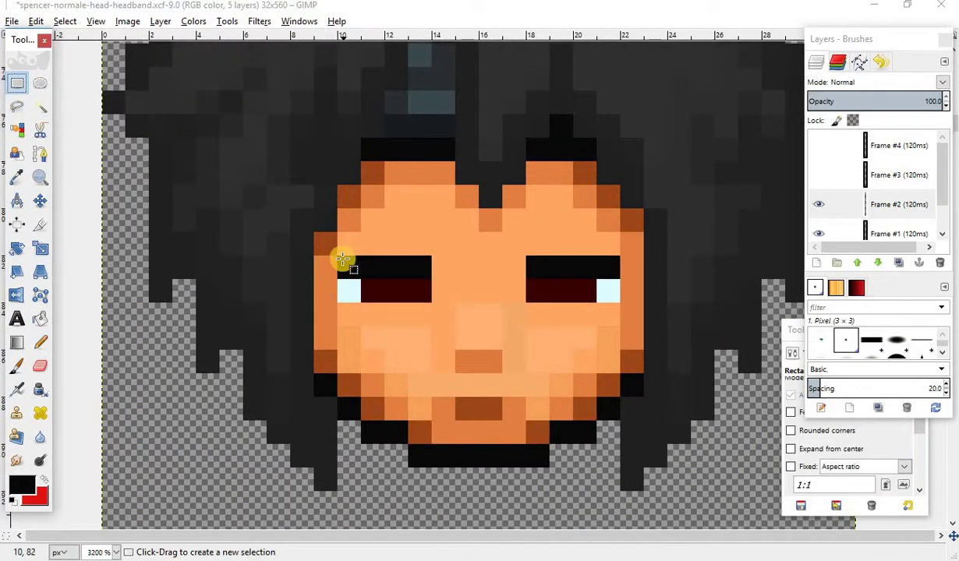
left_click(340, 258)
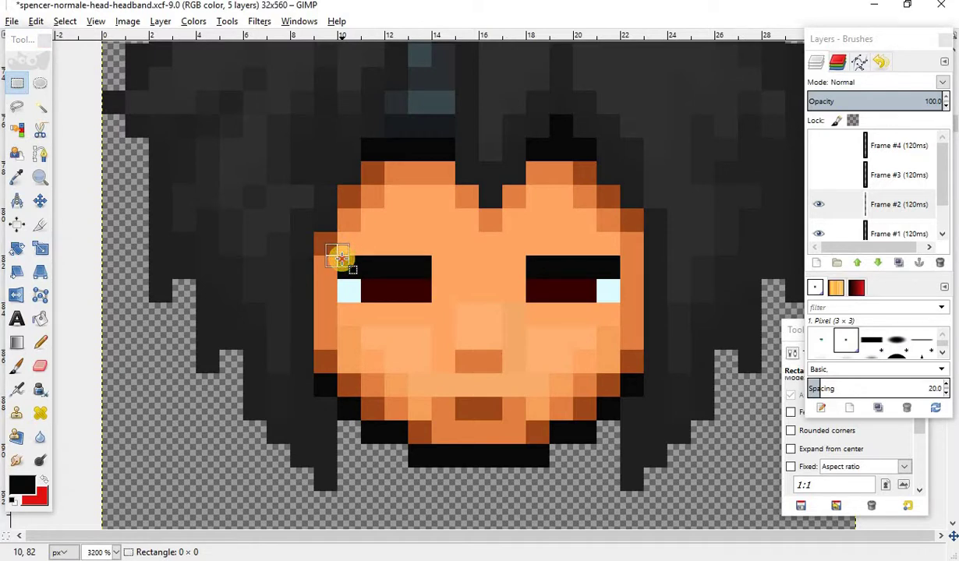
left_click_drag(341, 258, 434, 300)
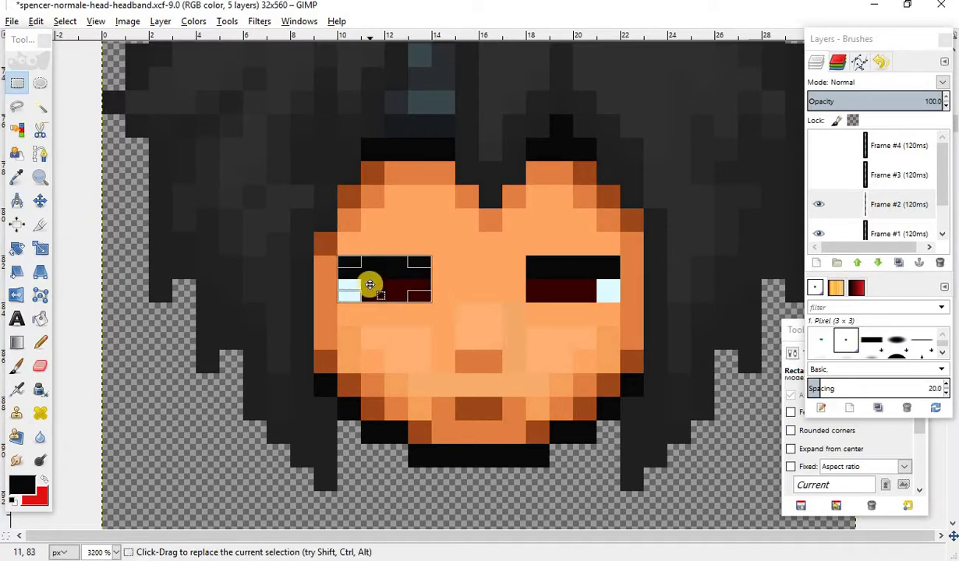
right_click(396, 275)
mouse_move(421, 306)
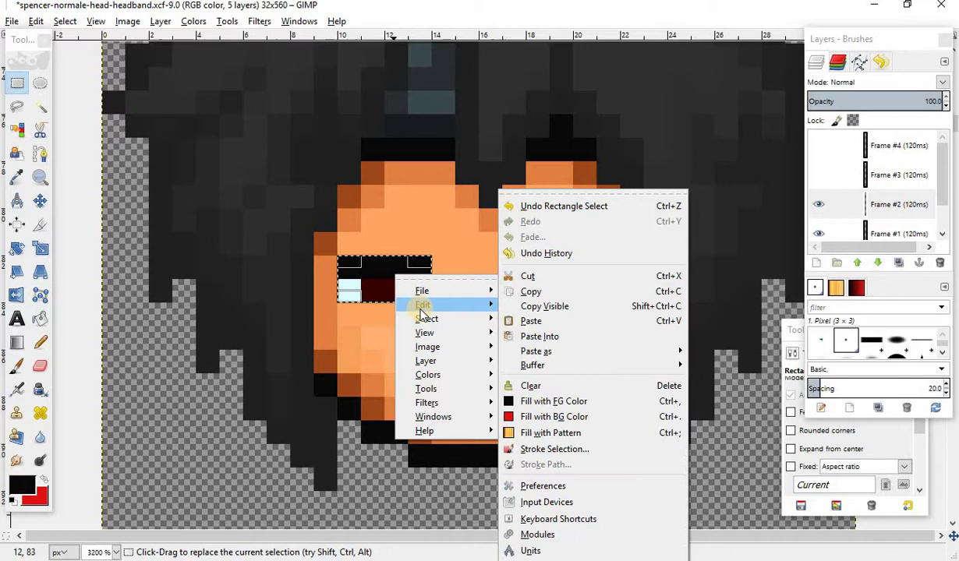
left_click(535, 307)
scroll(534, 302, "down", 3)
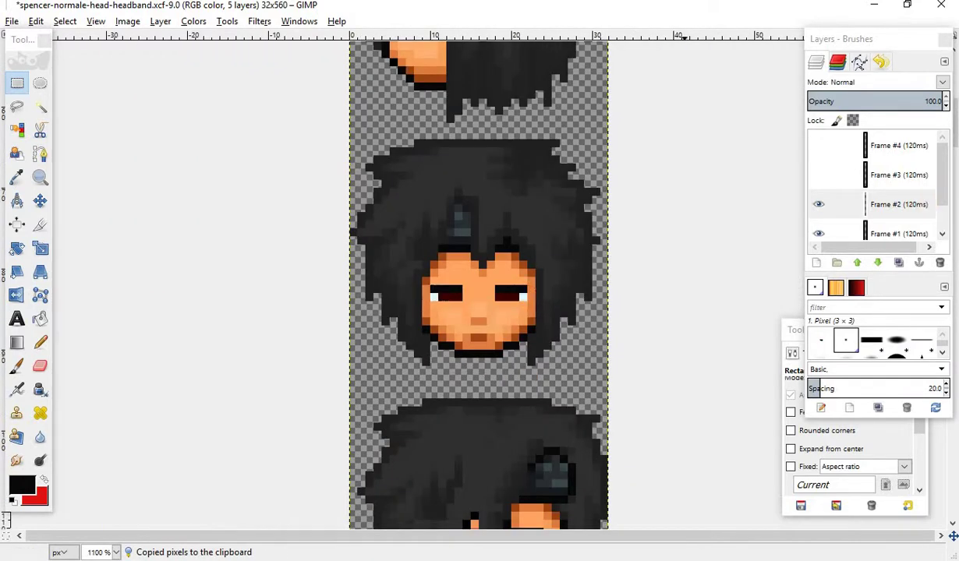
Toggle the frame layers' visibility so the closed-eye frame shows again
left_click(819, 175)
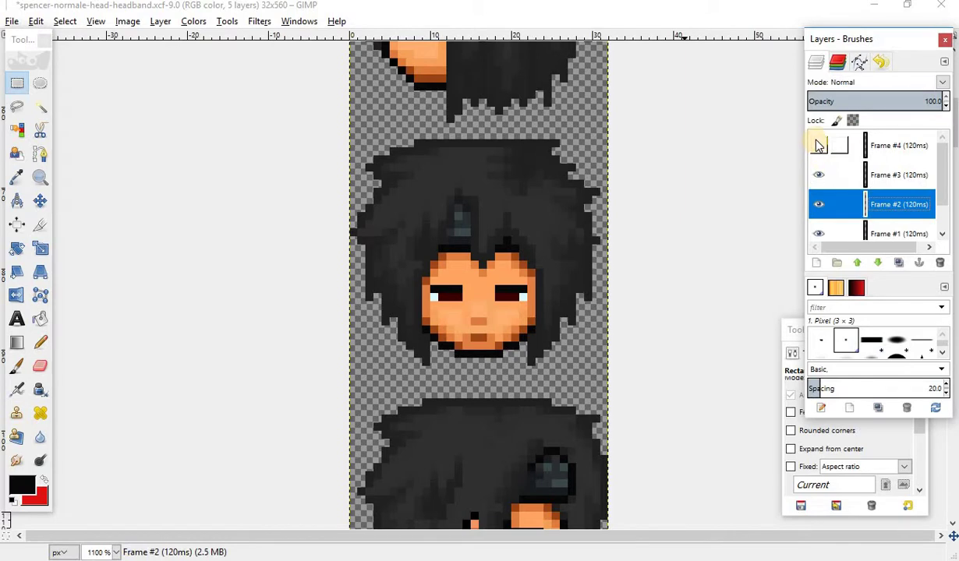
left_click(818, 204)
key("Home")
key("n")
left_click(818, 174)
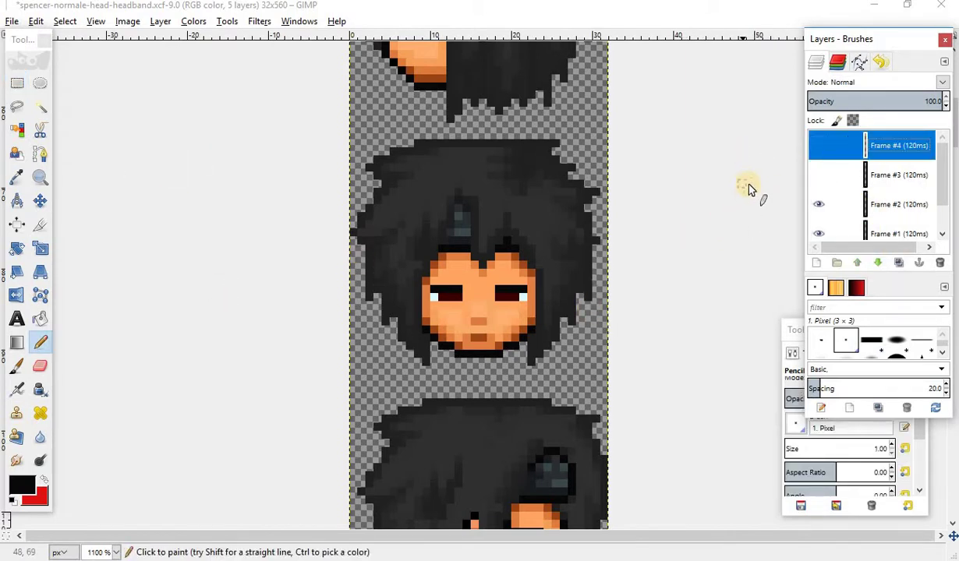
left_click(818, 174)
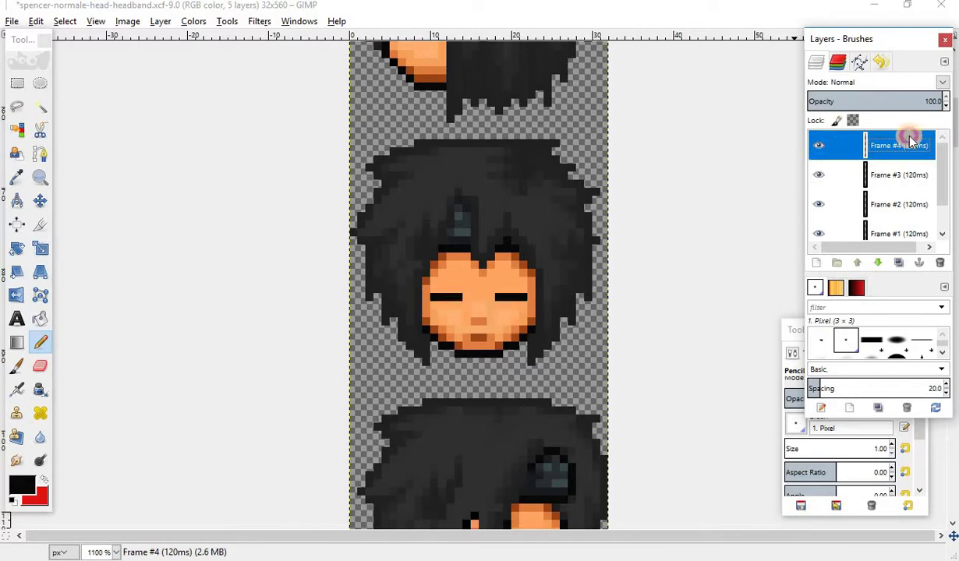
left_click(566, 300)
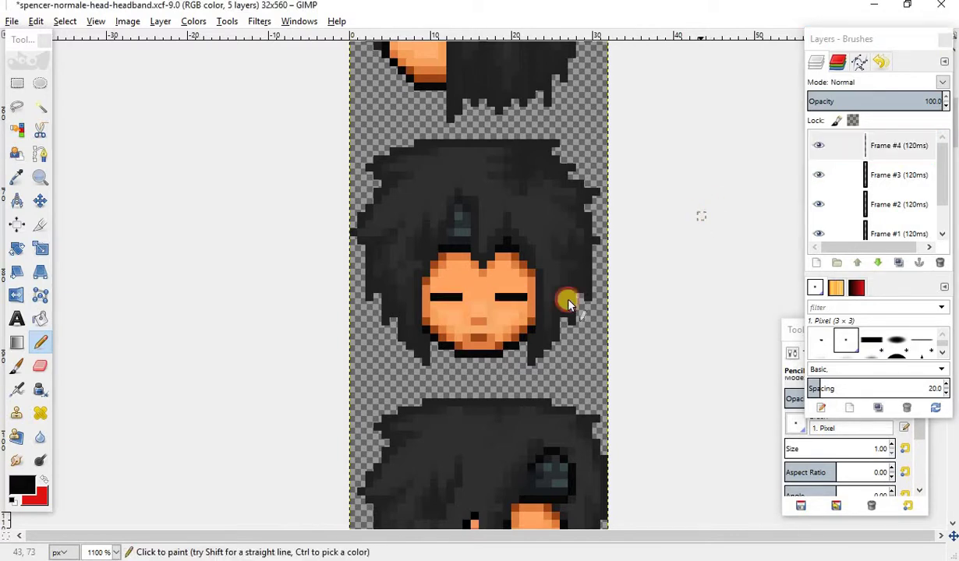
Paste the copied eye over the left eye line, anchor it, and paste a second copy
left_click(17, 82)
scroll(434, 247, "up", 2)
right_click(444, 234)
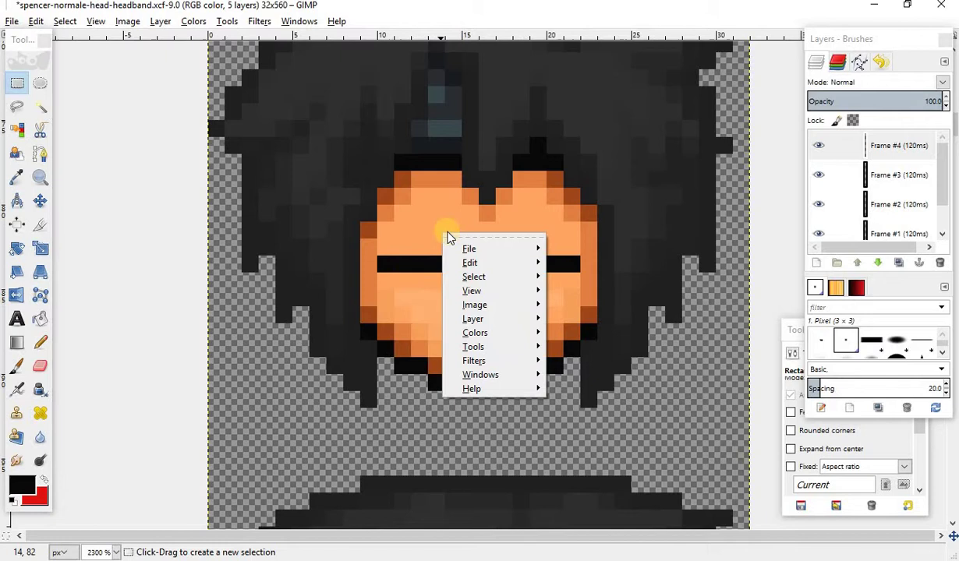
mouse_move(470, 263)
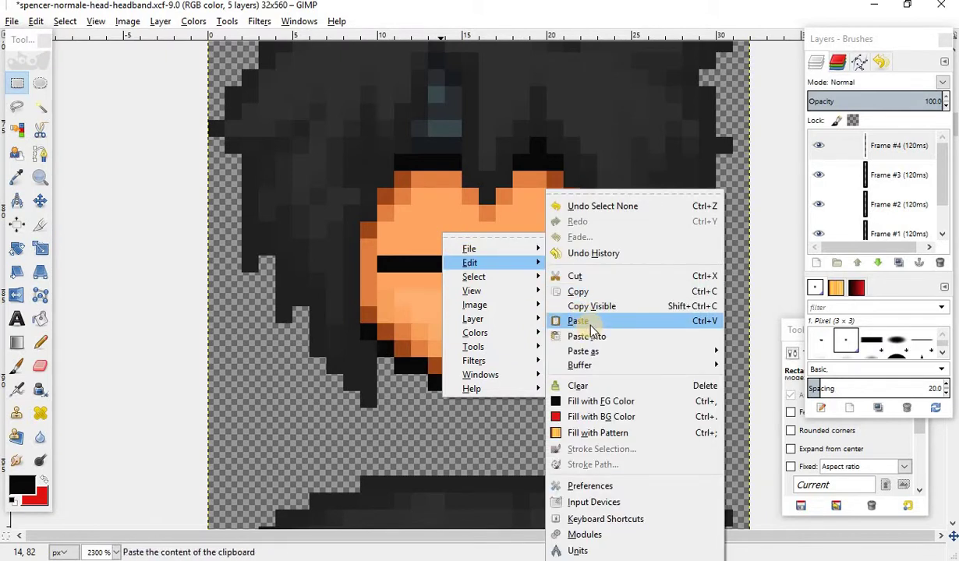
left_click(584, 322)
left_click_drag(453, 258, 382, 230)
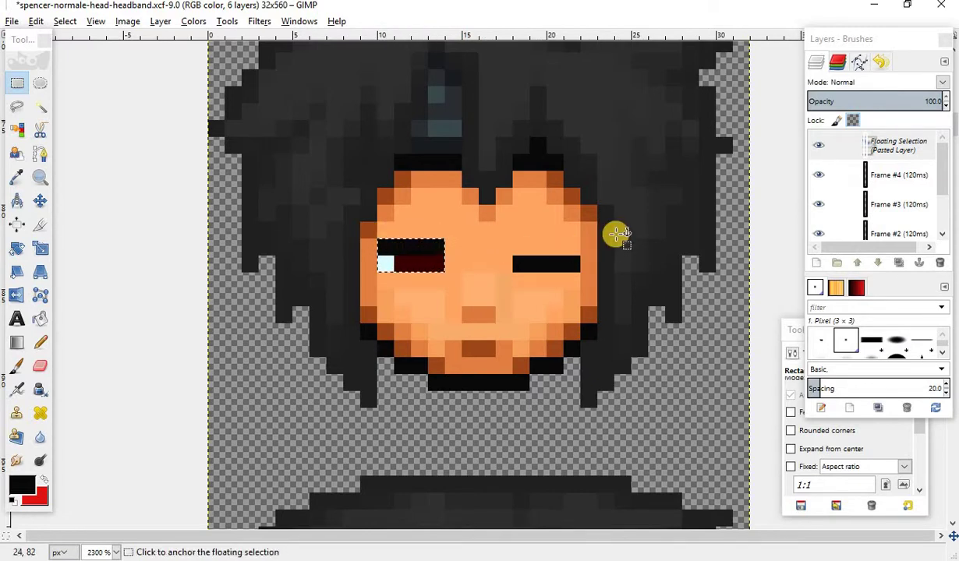
left_click(544, 234)
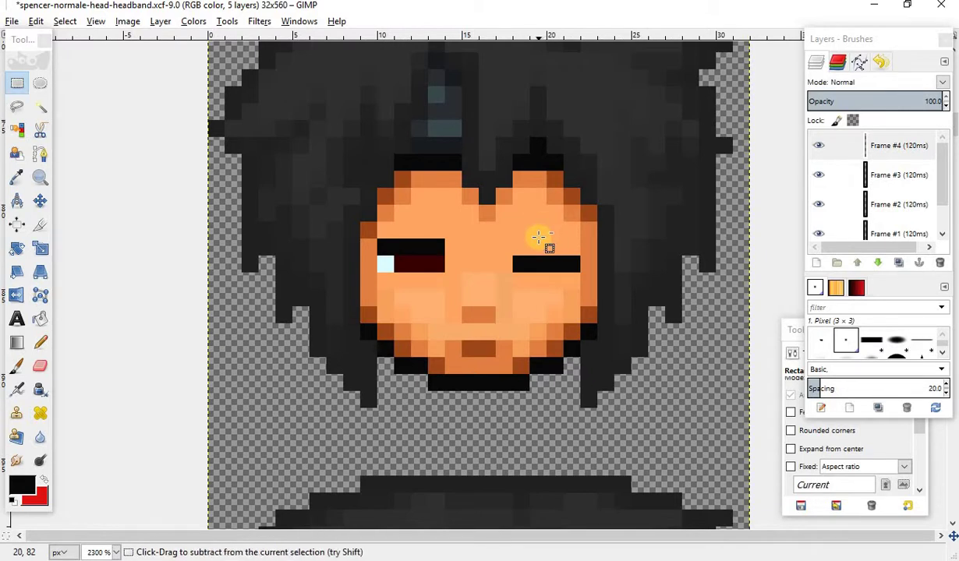
key("ctrl+v")
Flip the pasted eye horizontally, move it over the right eye and anchor it on Frame #4
right_click(480, 269)
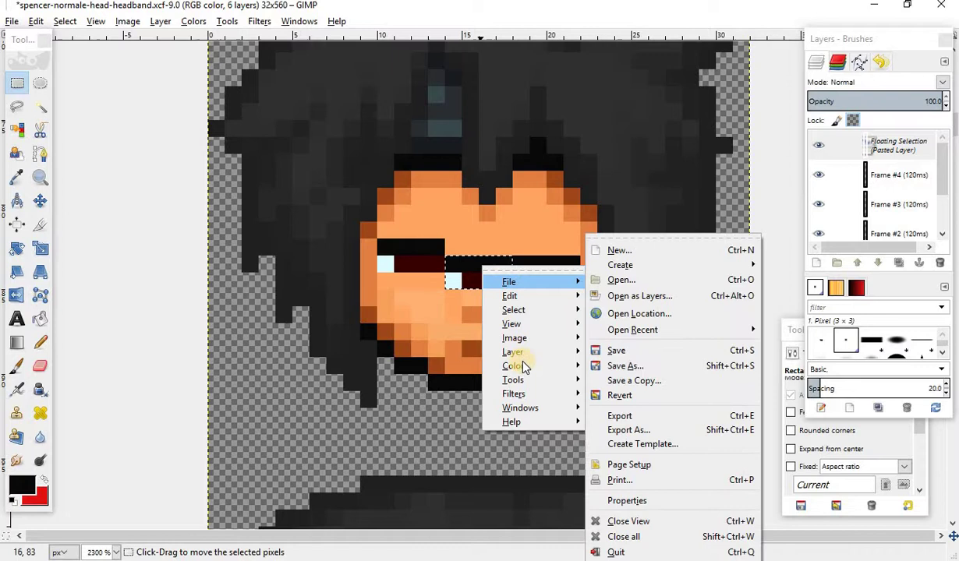
mouse_move(530, 357)
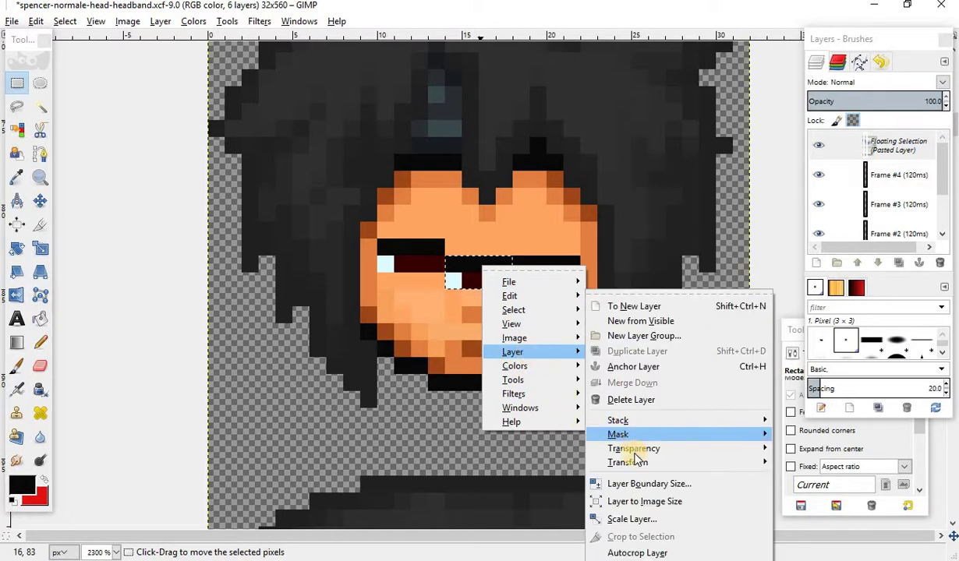
mouse_move(631, 463)
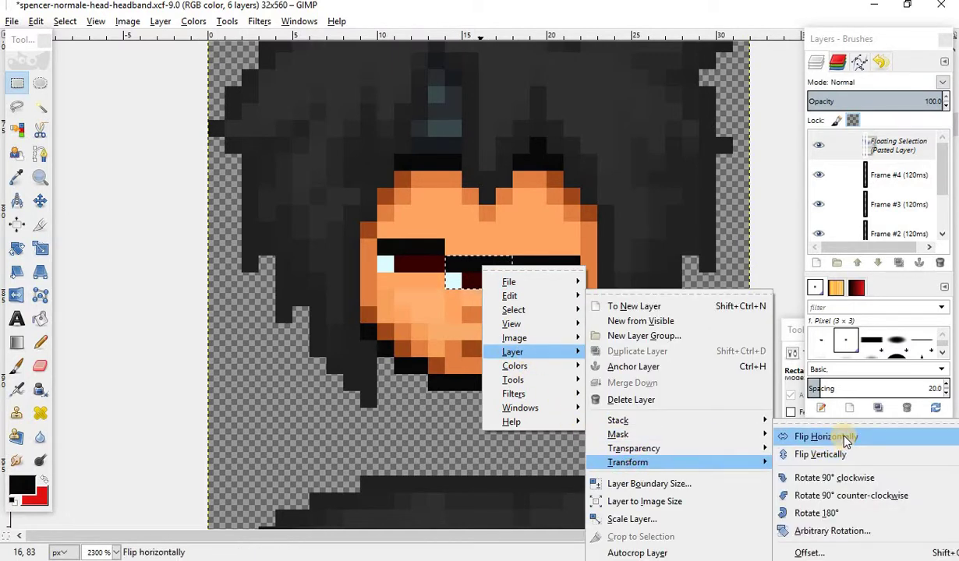
left_click(846, 441)
left_click_drag(494, 267, 530, 248)
scroll(559, 172, "down", 2, "ctrl")
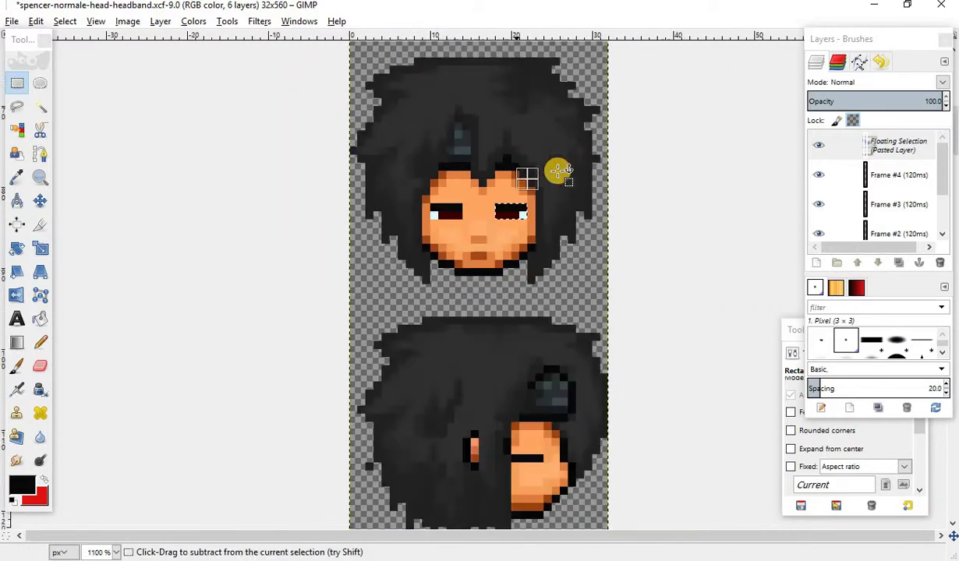
left_click(559, 172)
scroll(546, 178, "down", 3)
Paste another open eye and anchor it over the side-facing head's eye
scroll(574, 338, "up", 2, "ctrl")
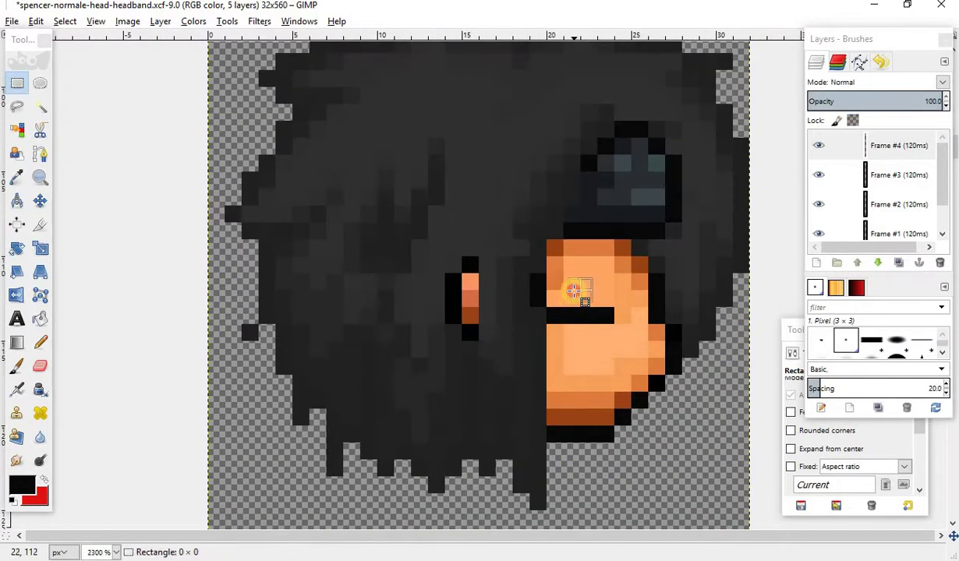
key("ctrl+v")
left_click_drag(493, 273, 586, 293)
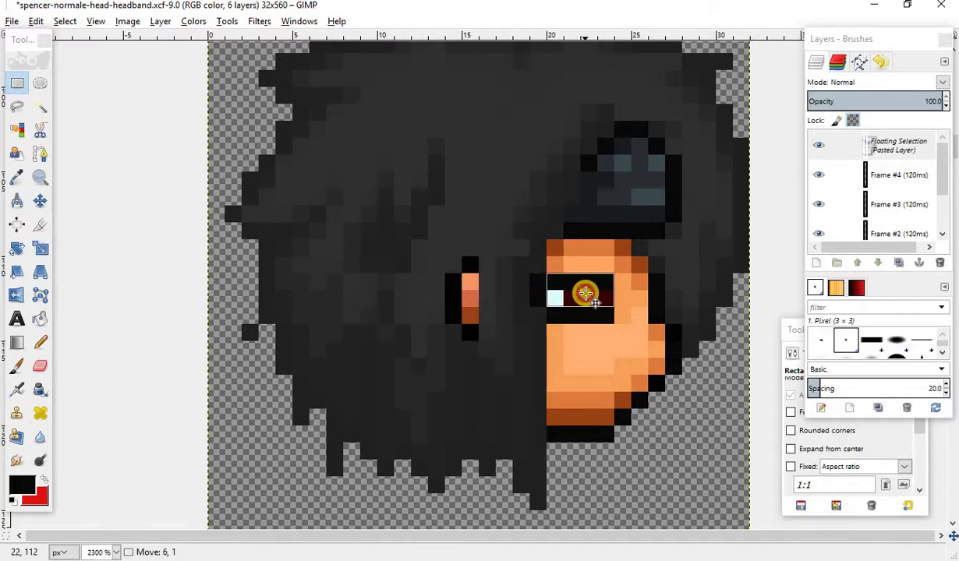
left_click(539, 187)
scroll(528, 176, "down", 2, "ctrl")
scroll(479, 180, "down", 5)
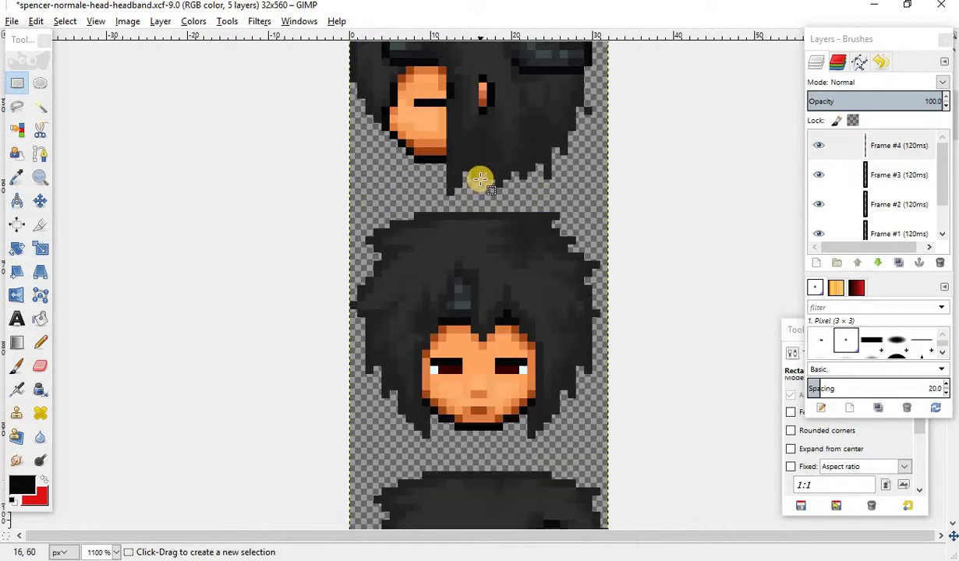
scroll(414, 206, "up", 3)
scroll(411, 206, "up", 3, "ctrl")
Anchor a horizontally flipped eye on the left-facing head, then hide Frame #4
key("ctrl+v")
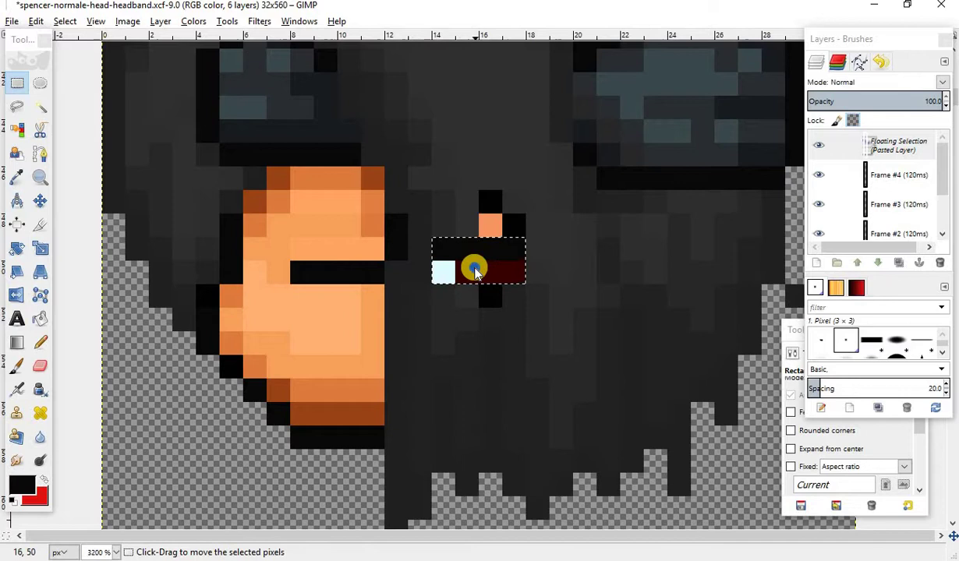
right_click(476, 273)
mouse_move(545, 356)
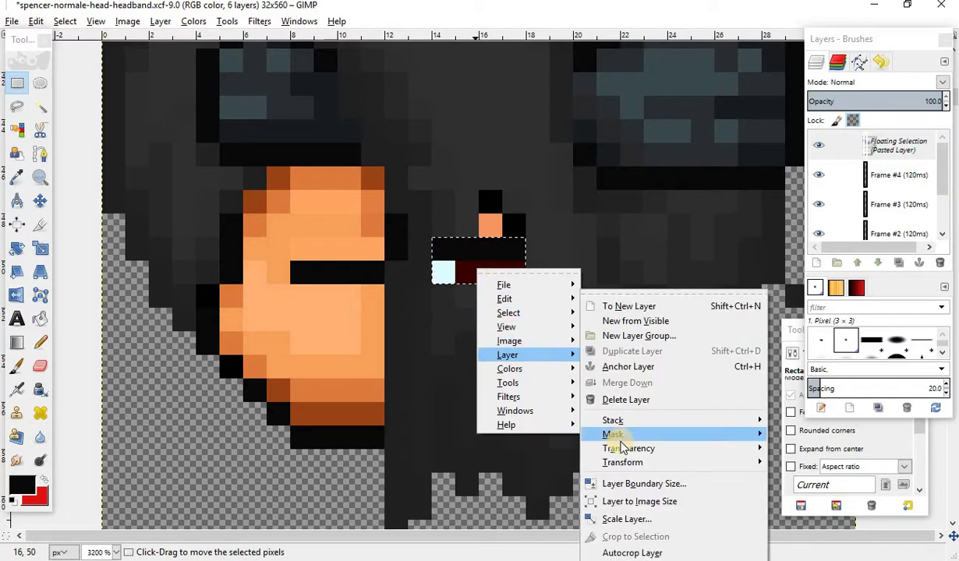
mouse_move(623, 462)
left_click(814, 433)
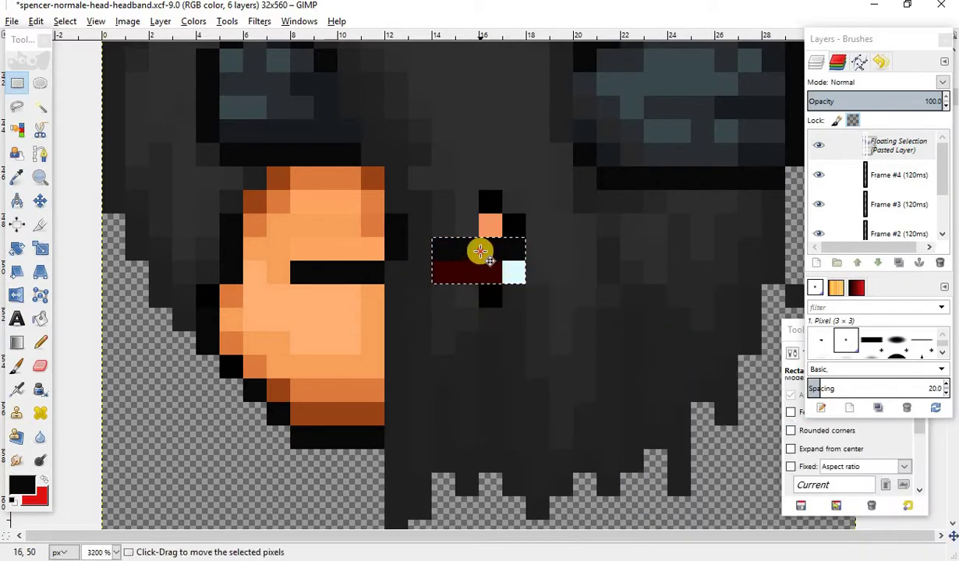
left_click_drag(481, 251, 335, 252)
left_click(573, 261)
scroll(519, 256, "down", 2, "ctrl")
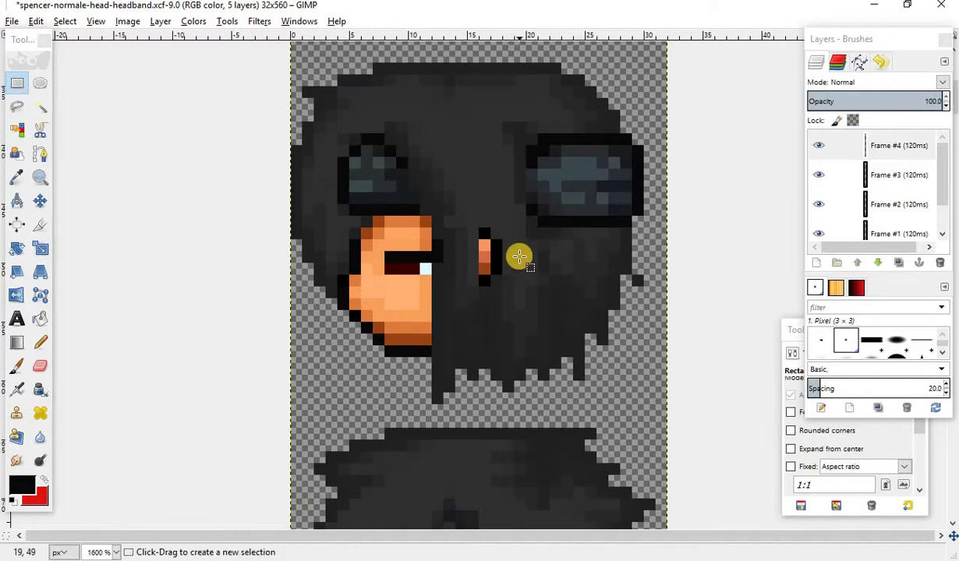
scroll(531, 327, "down", 3, "ctrl")
scroll(577, 304, "down", 1, "ctrl")
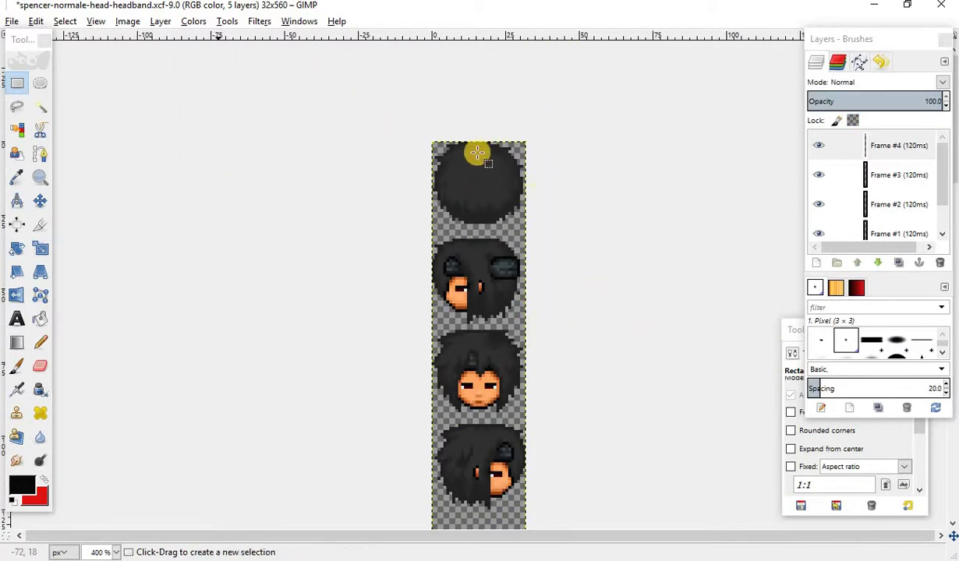
left_click(819, 146)
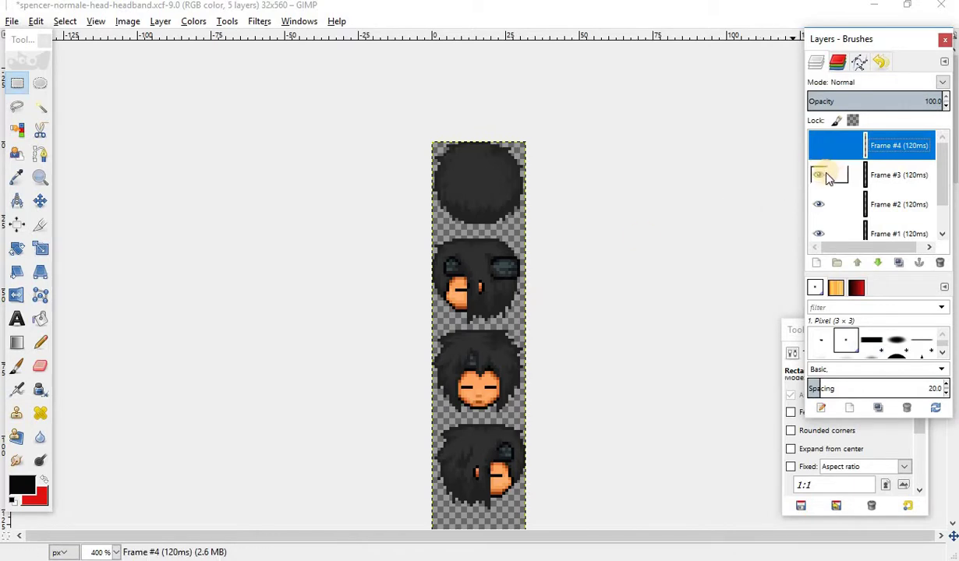
Create a transparent layer named Frame #5 (120ms) and hide it
left_click(160, 21)
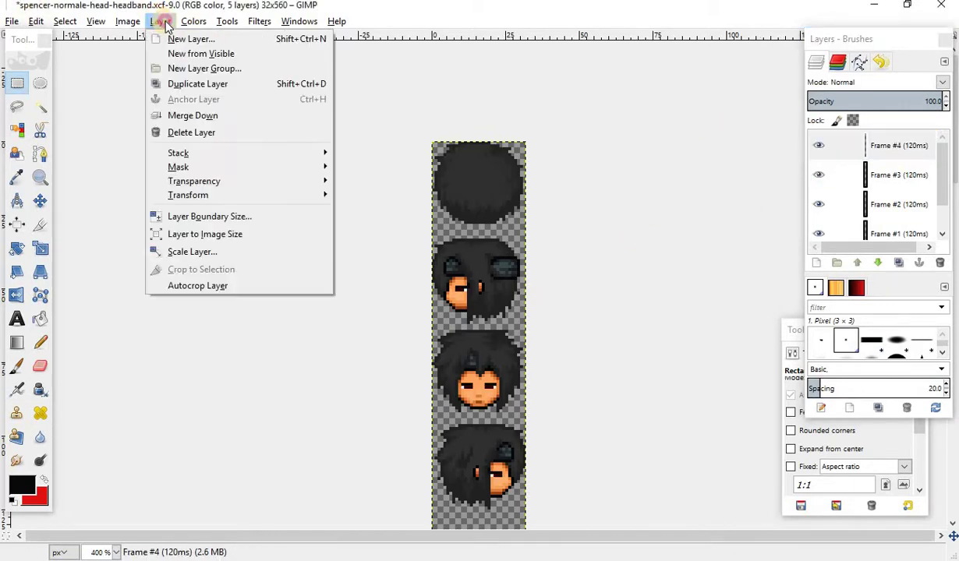
left_click(184, 37)
left_click(477, 243)
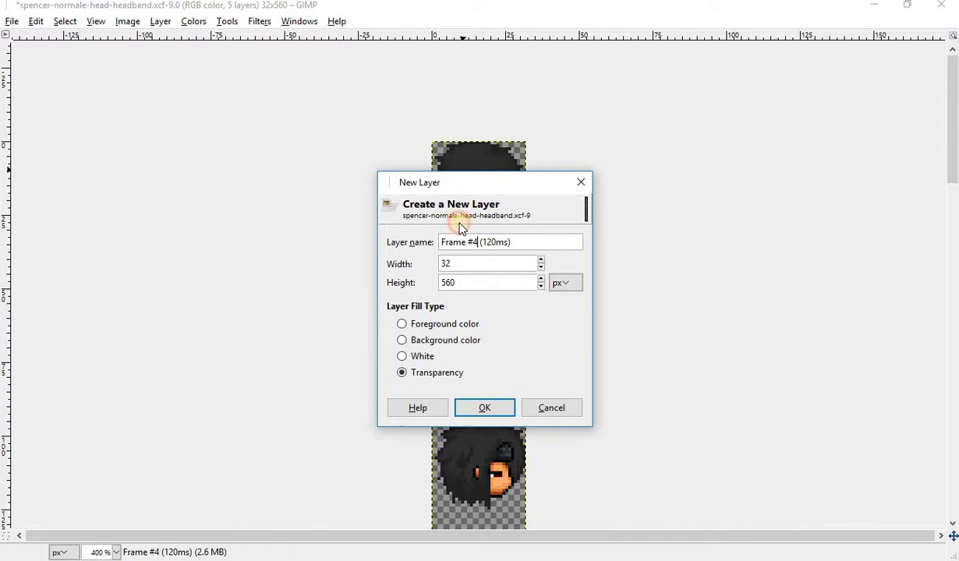
type("5")
key("Return")
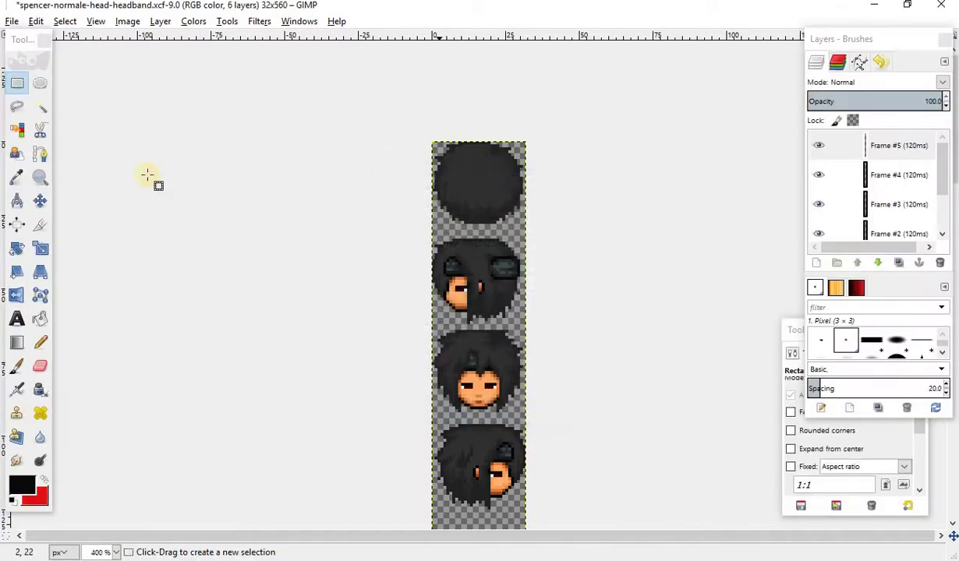
left_click(819, 149)
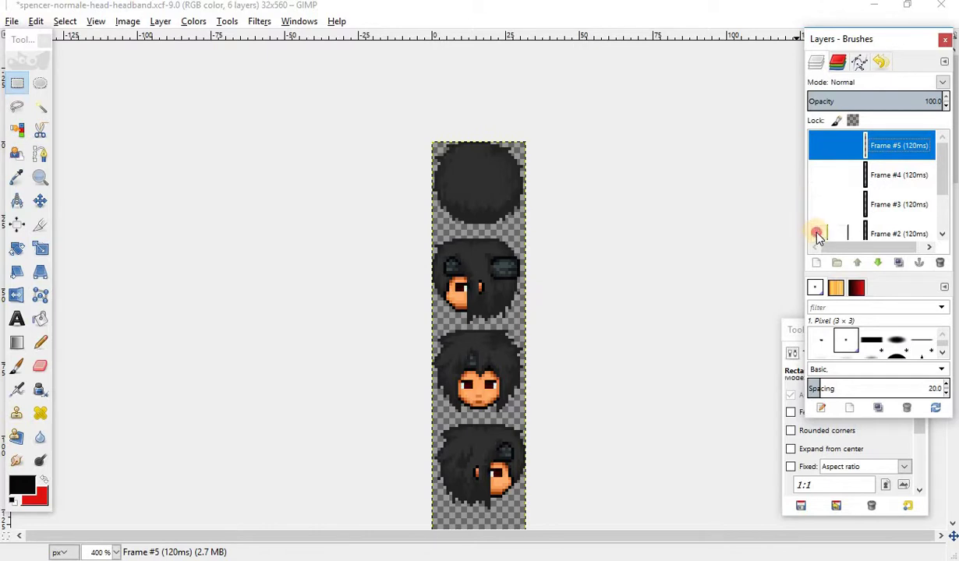
scroll(900, 223, "down", 1)
Copy the open left eye region from the Frame #1 layer
left_click(900, 223)
scroll(507, 212, "up", 3)
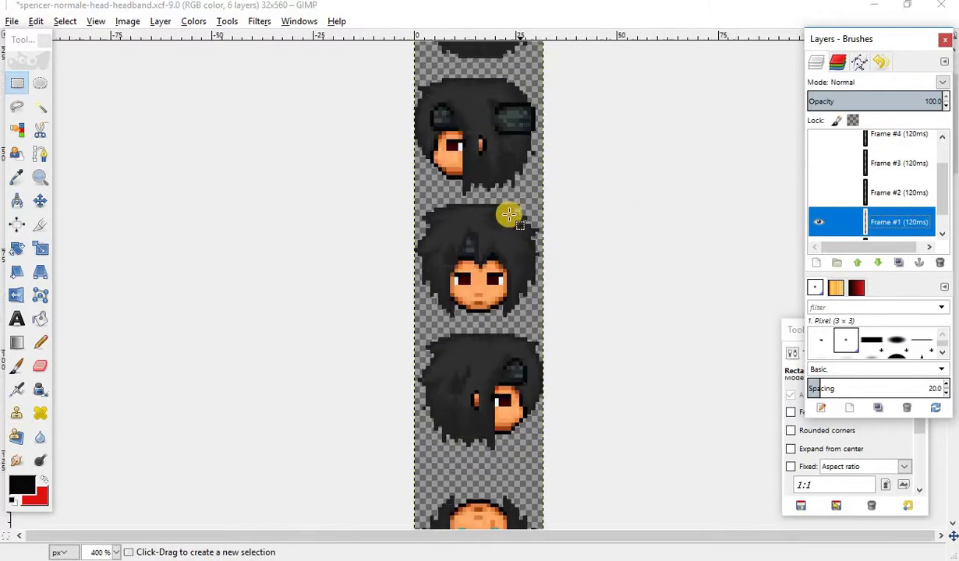
scroll(449, 466, "up", 3)
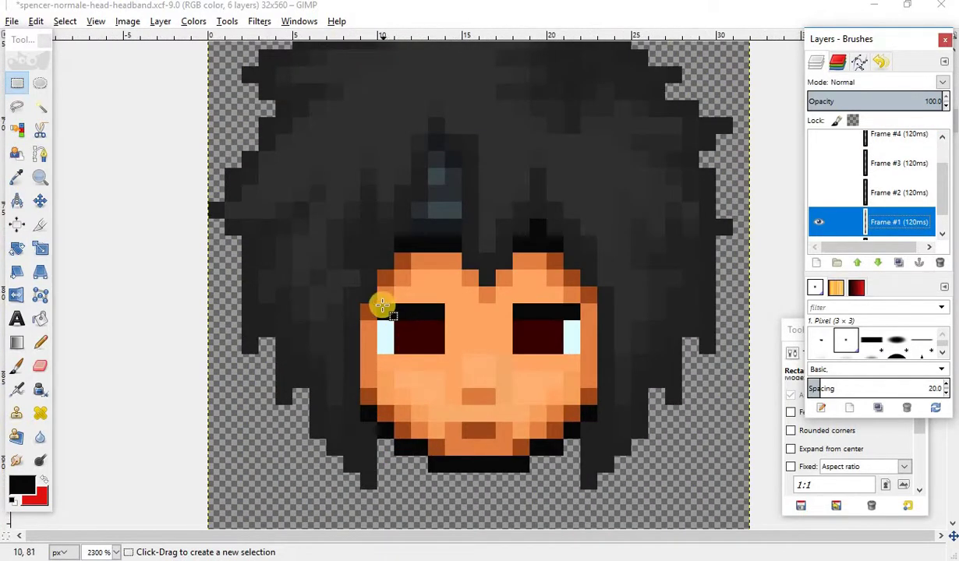
left_click_drag(382, 306, 434, 347)
right_click(435, 341)
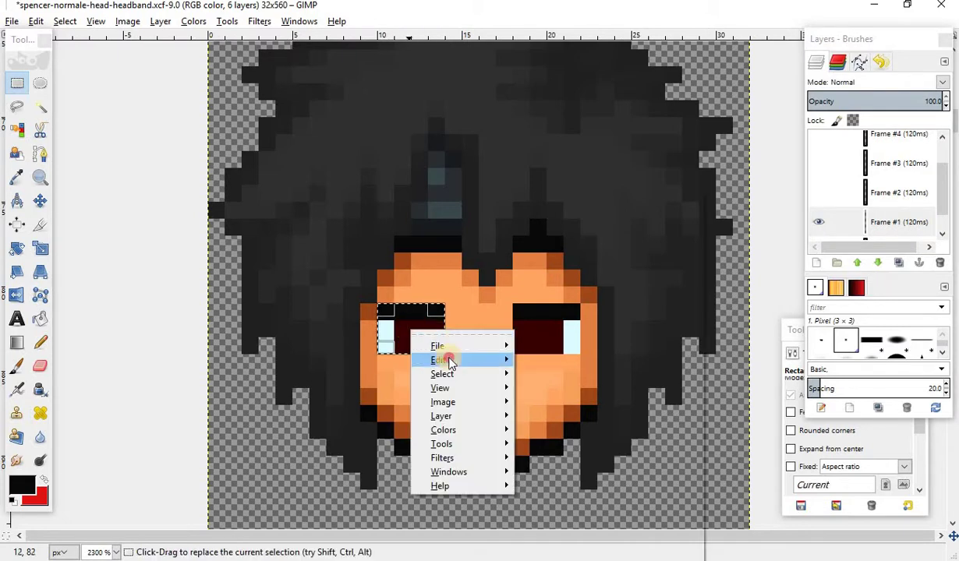
left_click(450, 360)
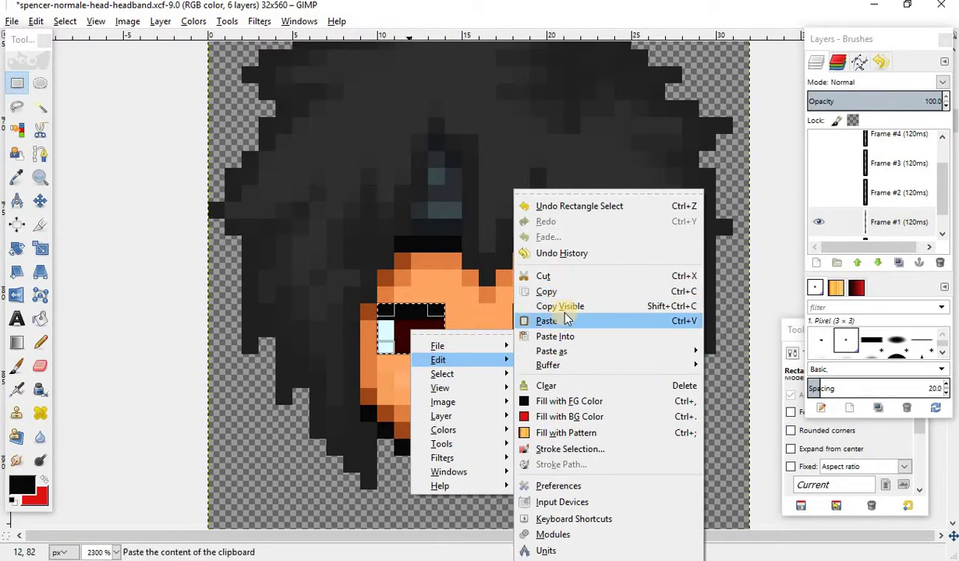
left_click(565, 308)
scroll(565, 310, "down", 1)
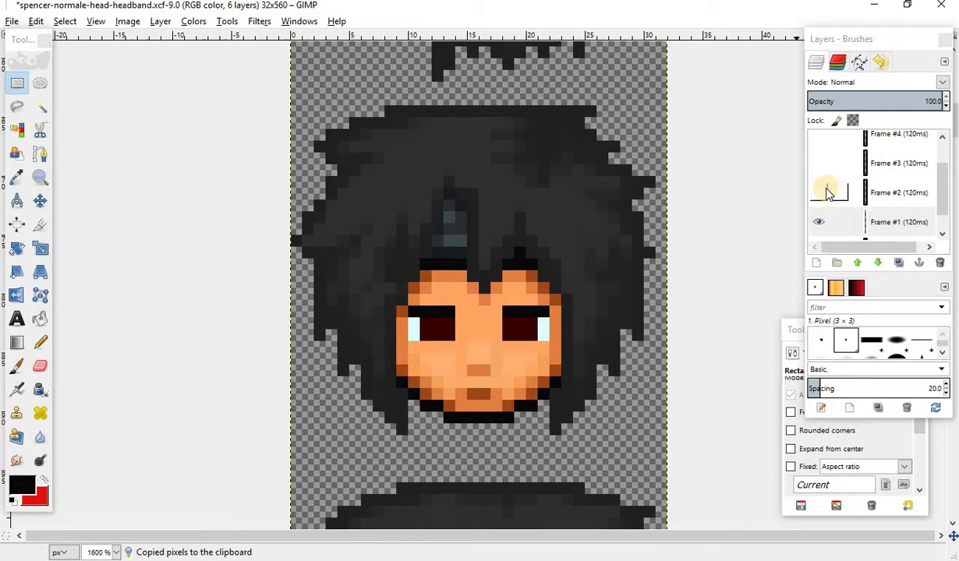
left_click_drag(819, 192, 816, 146)
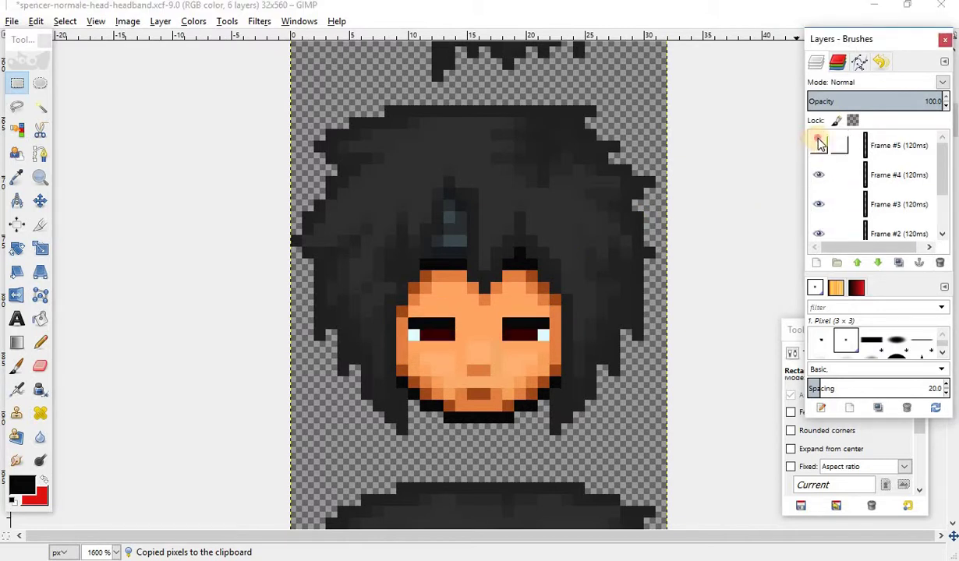
Paste the eye onto Frame #5 and anchor it over the front face's left eye
left_click(902, 145)
scroll(477, 304, "up", 1)
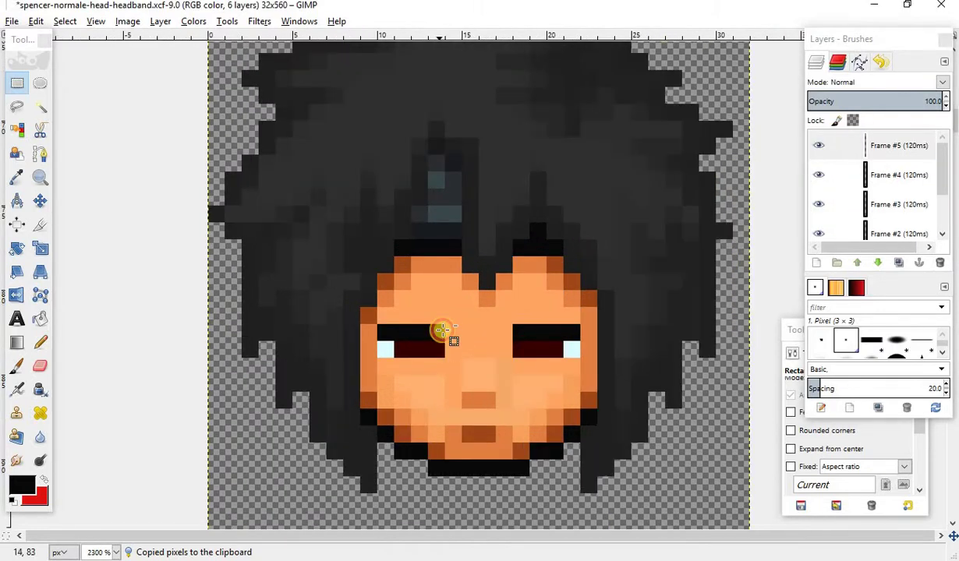
key("ctrl+v")
left_click_drag(482, 278, 406, 322)
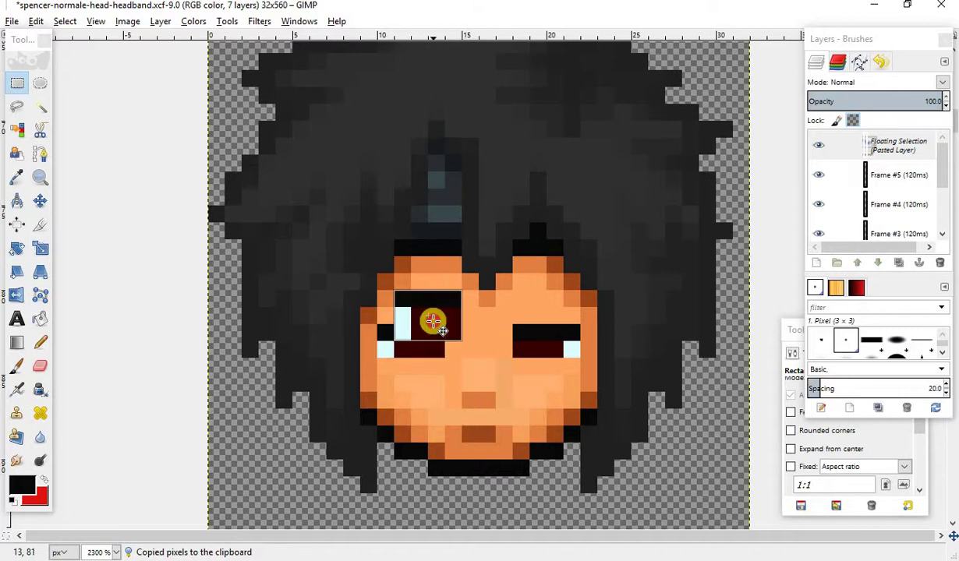
left_click(482, 330)
Anchor a horizontally flipped eye over the right eye, then paste another eye onto the side head
key("ctrl+v")
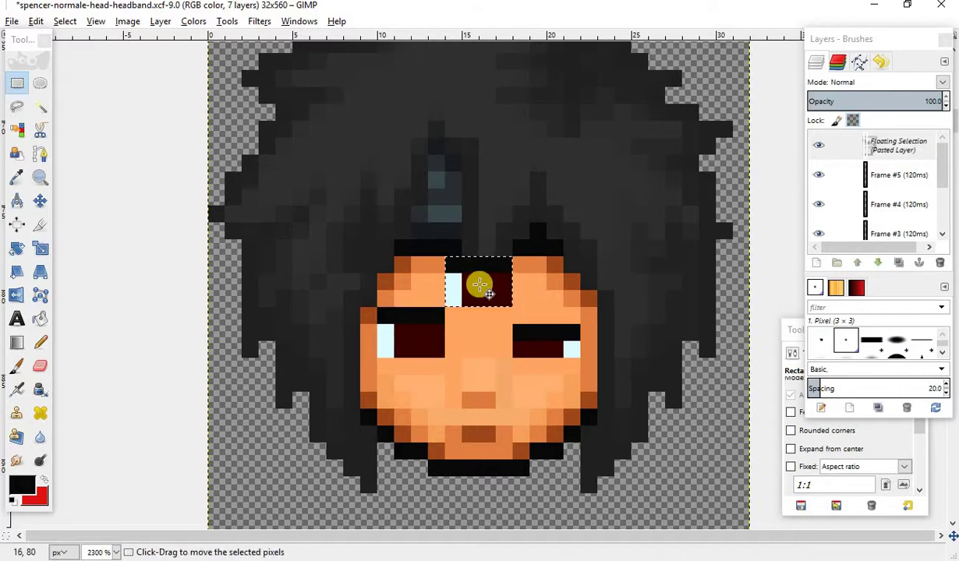
right_click(481, 289)
mouse_move(518, 372)
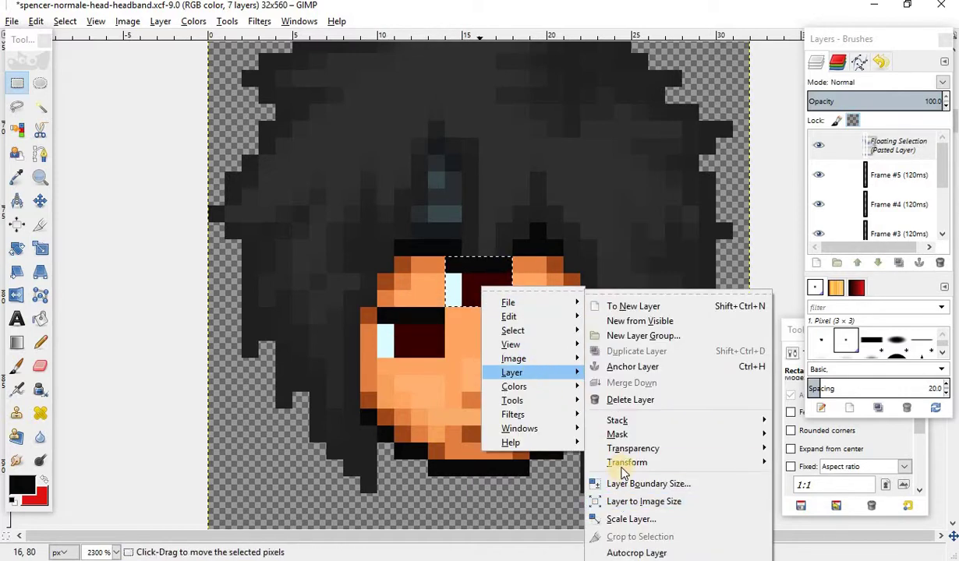
mouse_move(627, 462)
left_click(702, 434)
left_click_drag(448, 269, 520, 341)
left_click(624, 269)
scroll(615, 265, "down", 5)
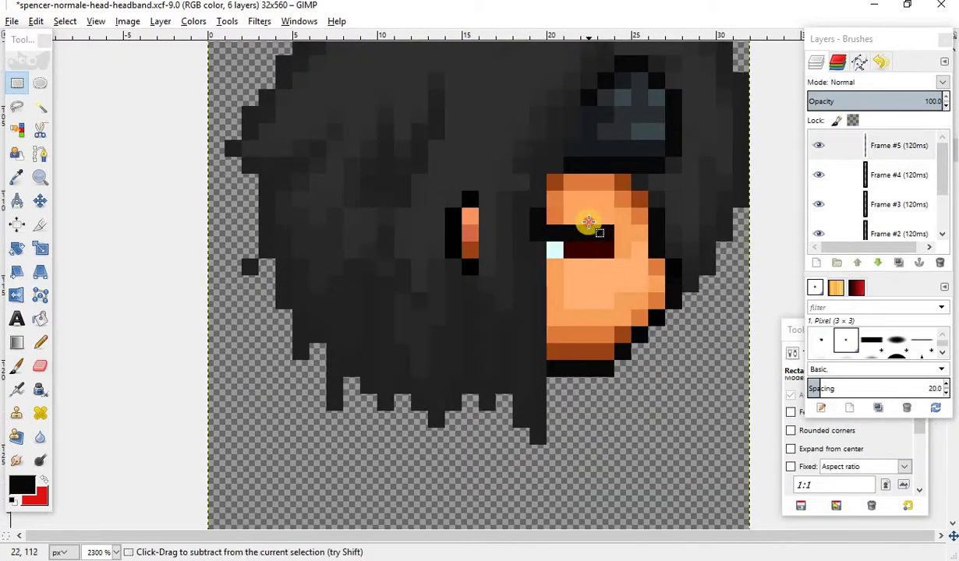
key("ctrl+v")
left_click_drag(449, 289, 563, 226)
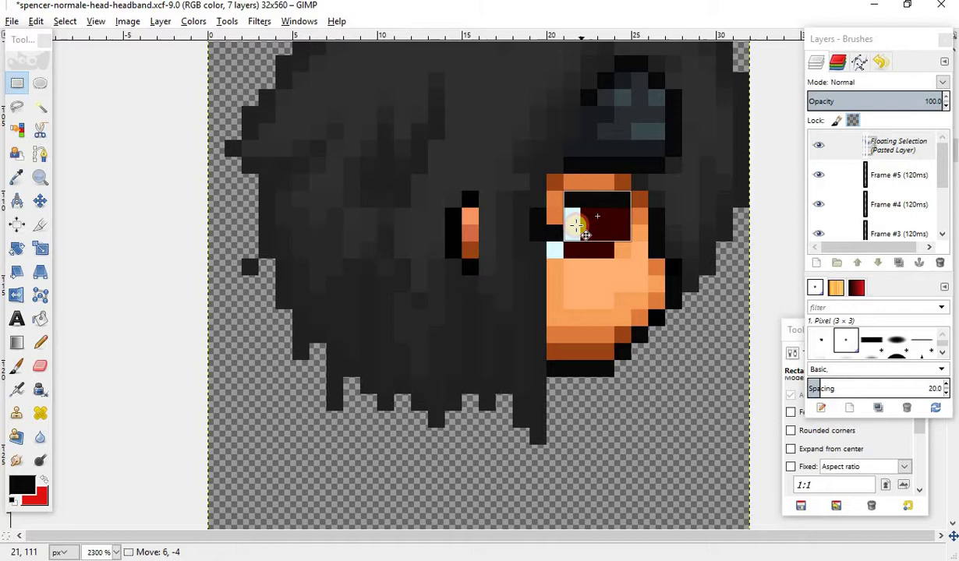
Anchor the eye placed on the side-facing head
left_click(552, 137)
scroll(546, 139, "down", 1)
scroll(483, 148, "down", 10)
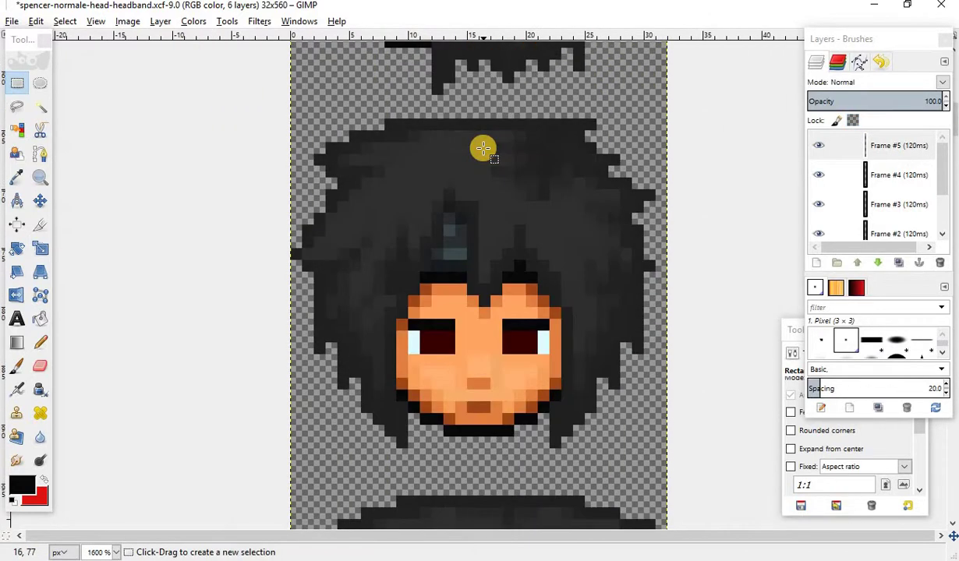
scroll(405, 234, "up", 1)
Paste a horizontally flipped eye onto the left-facing head and anchor it with Ctrl+H
key("ctrl+v")
right_click(480, 299)
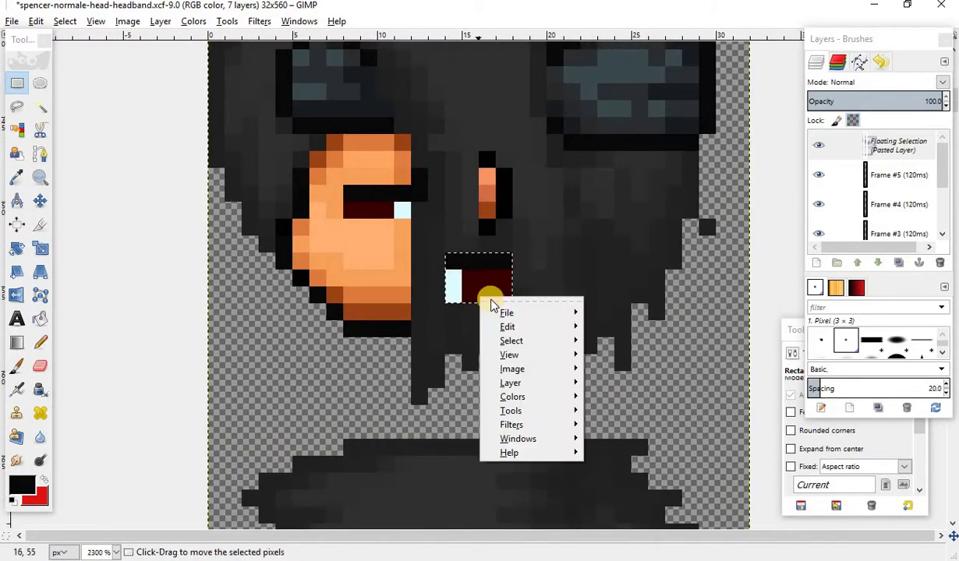
mouse_move(550, 385)
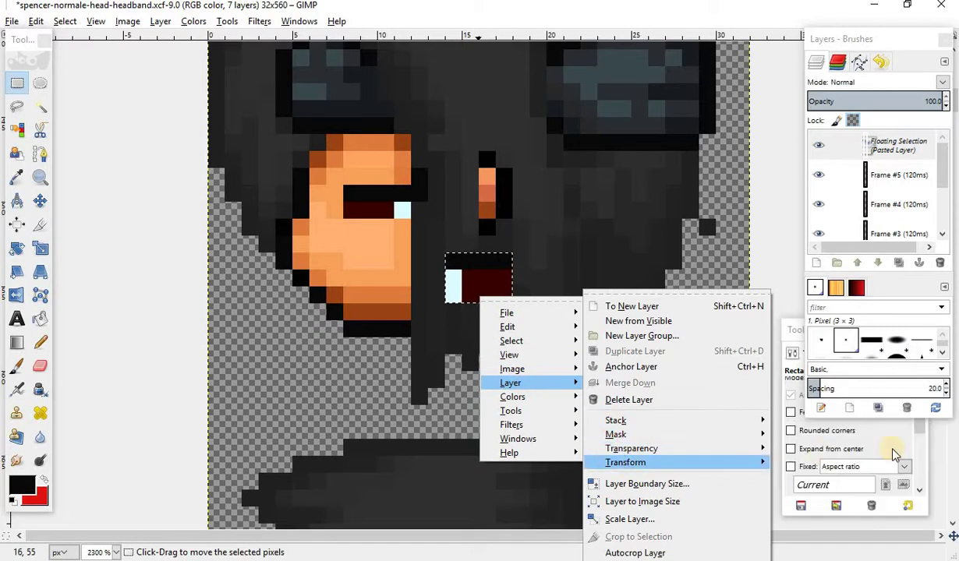
mouse_move(700, 462)
left_click(817, 438)
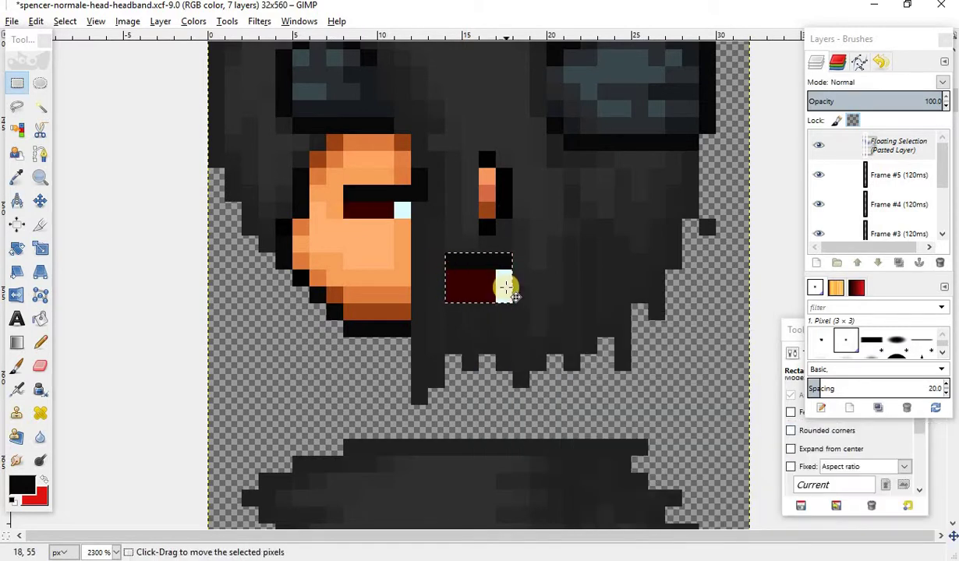
left_click_drag(507, 285, 382, 189)
key("ctrl+h")
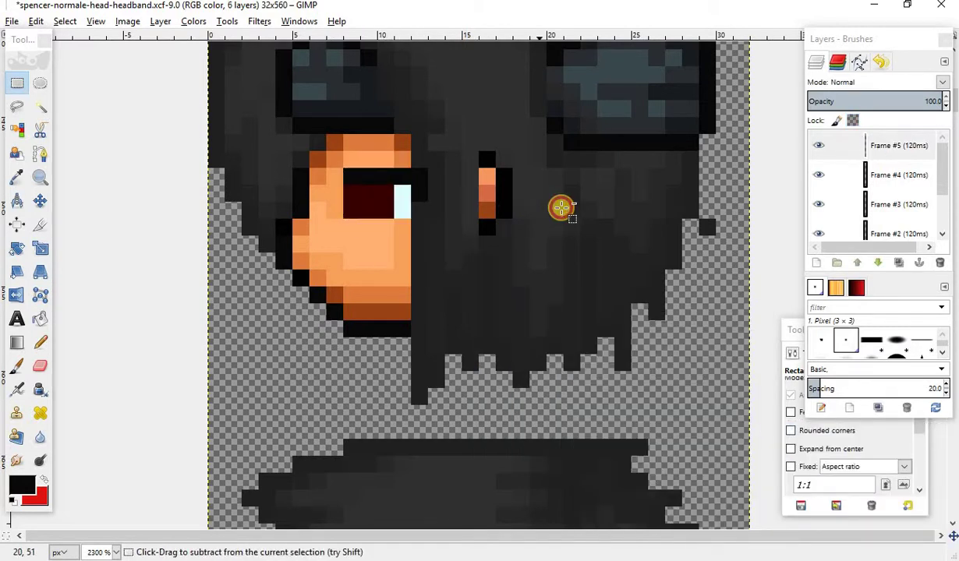
scroll(563, 207, "down", 1)
scroll(516, 223, "down", 2)
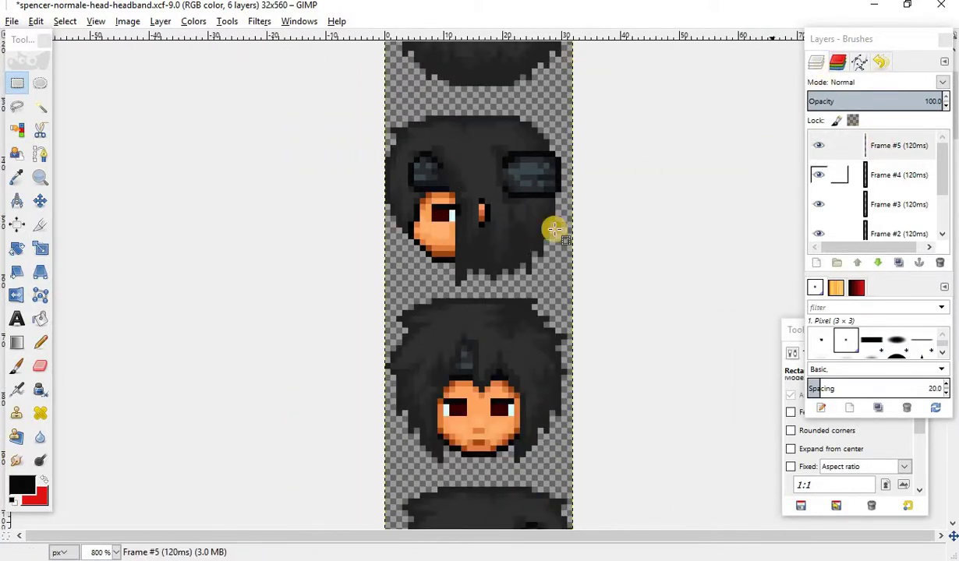
Select the Background layer in the Layers panel
scroll(456, 447, "up", 4)
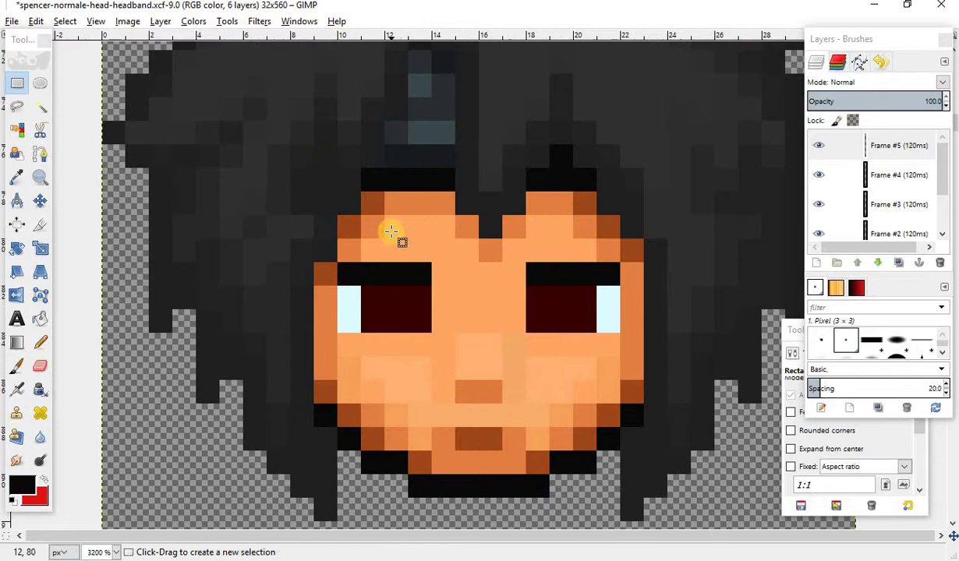
scroll(468, 230, "down", 2)
scroll(887, 191, "down", 2)
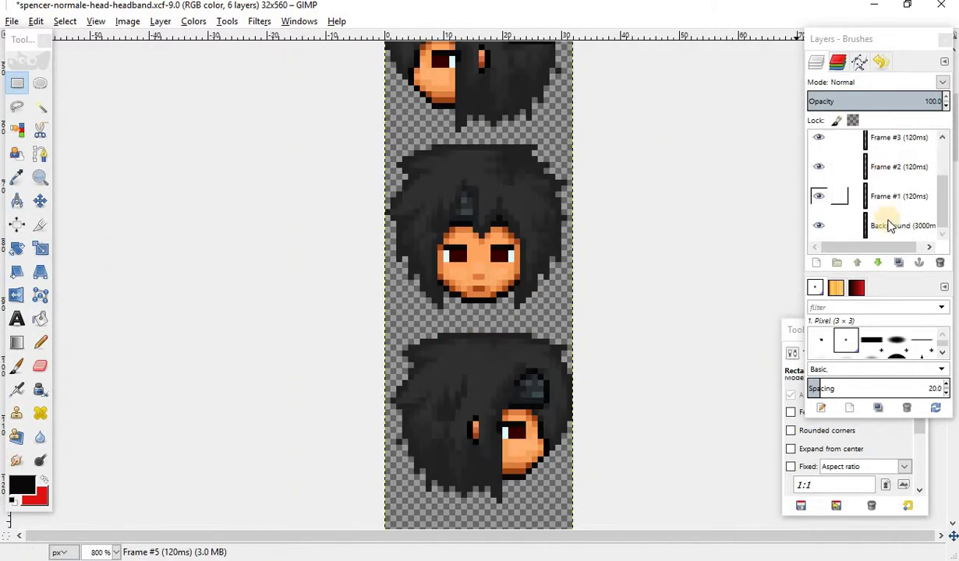
left_click(888, 228)
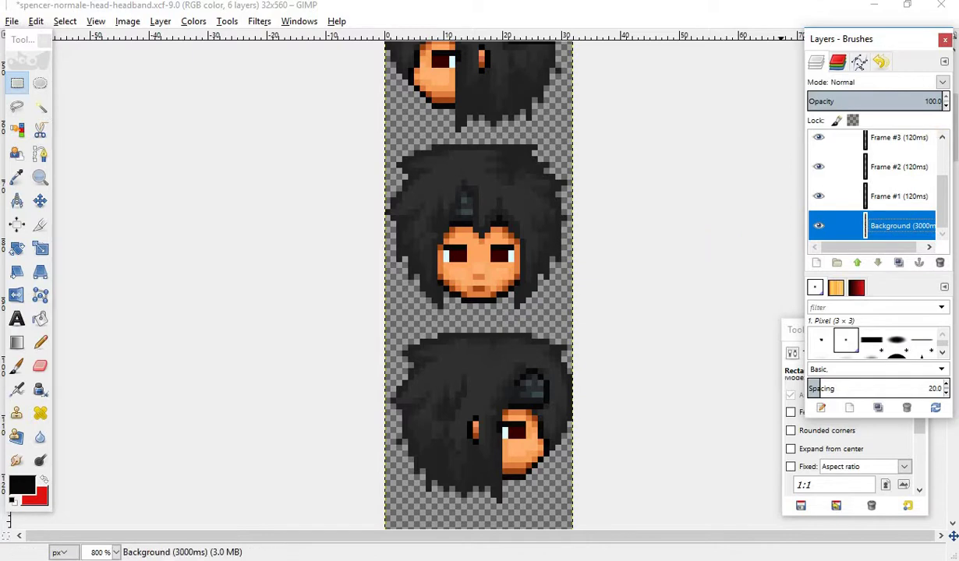
scroll(904, 180, "up", 2)
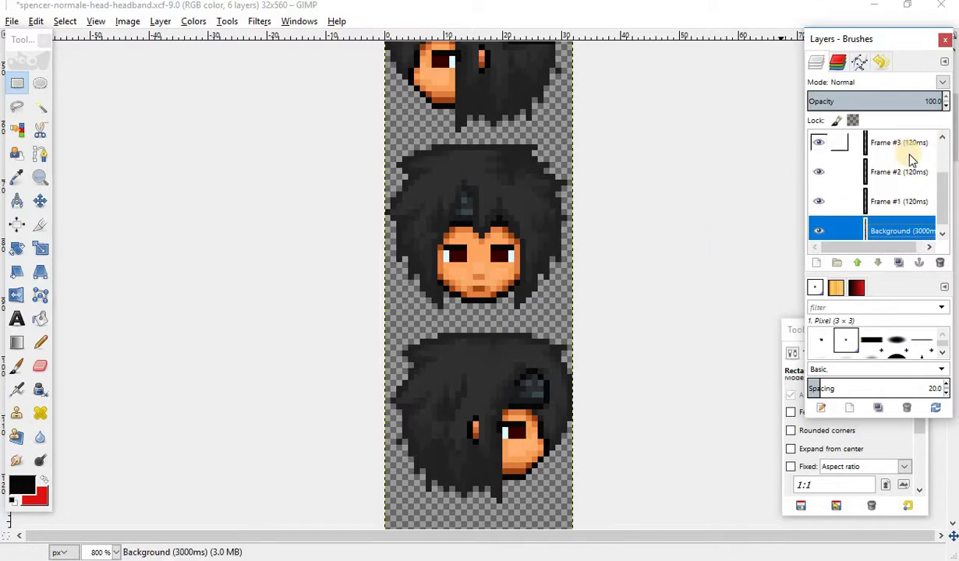
left_click(913, 224)
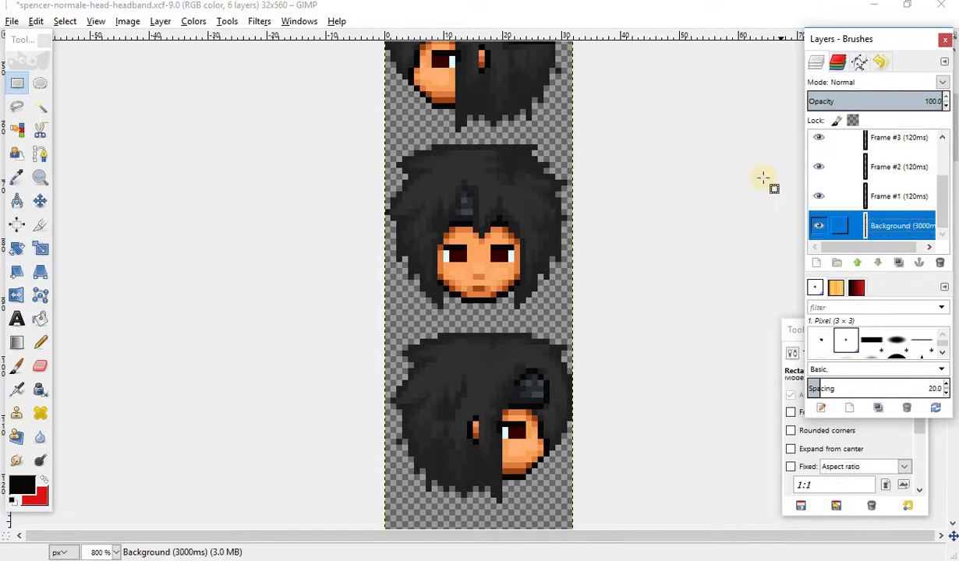
scroll(818, 148, "up", 2)
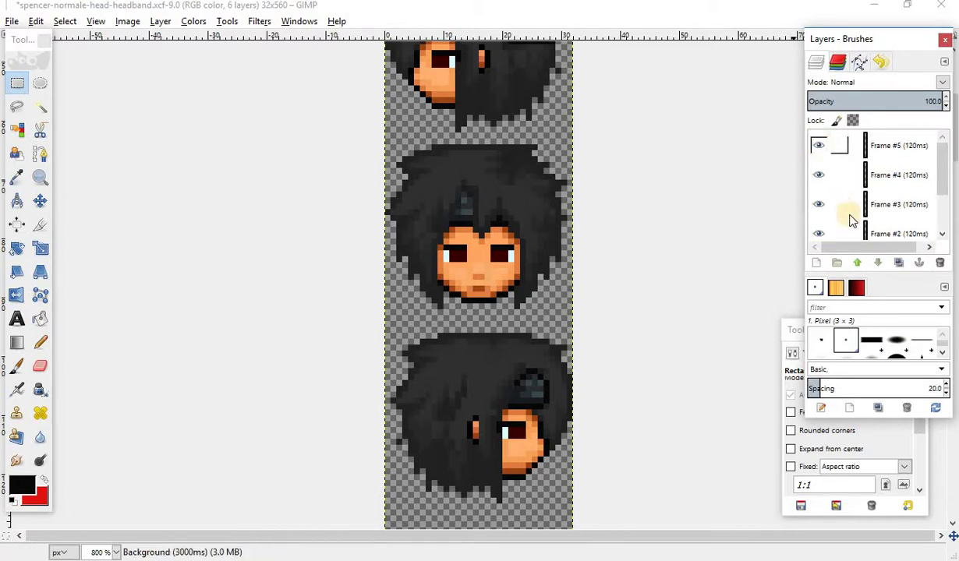
Hide the Frame #5, #4, #3, #2 and #1 layers
left_click(840, 147)
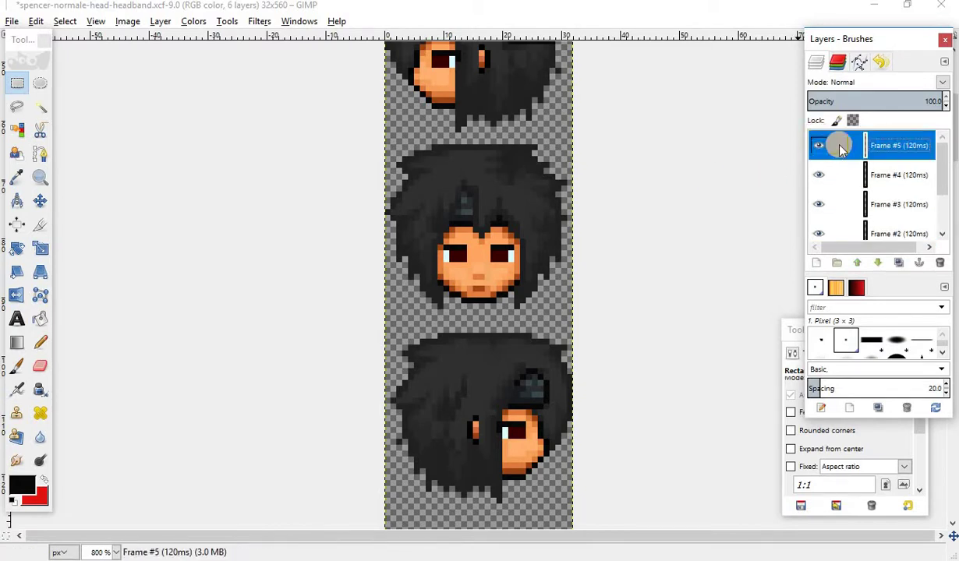
left_click(816, 145)
left_click(819, 175)
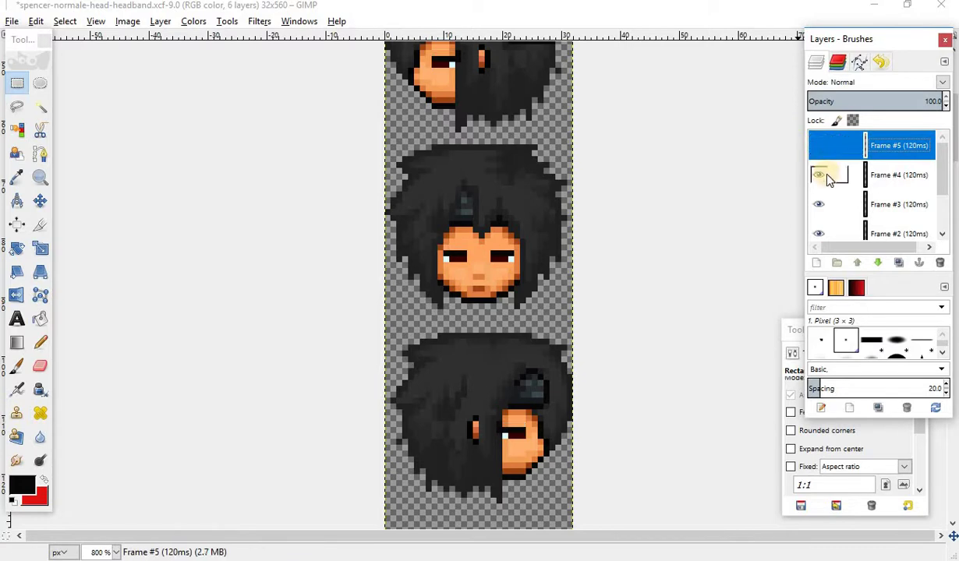
left_click(818, 204)
left_click(818, 230)
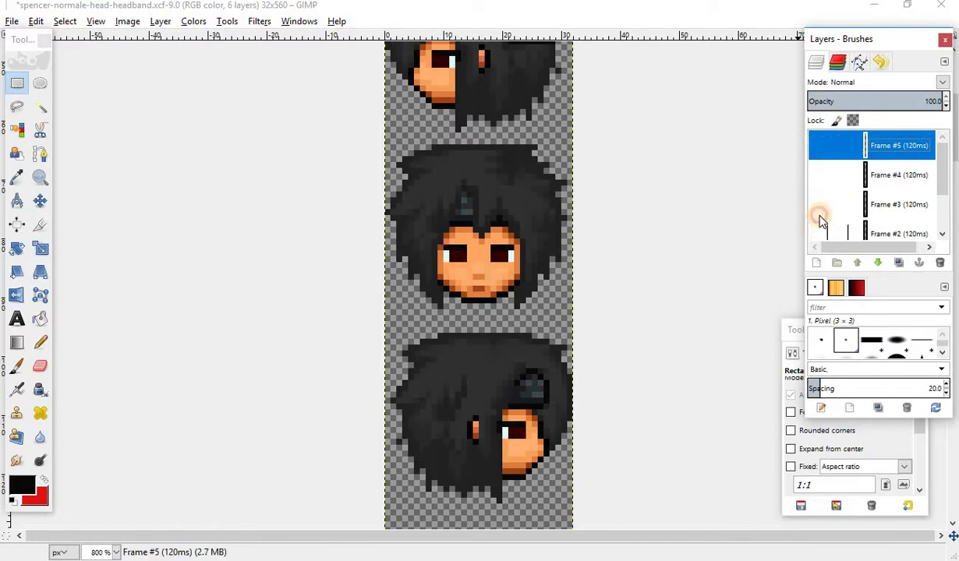
scroll(820, 214, "down", 2)
left_click(817, 198)
scroll(539, 252, "down", 3)
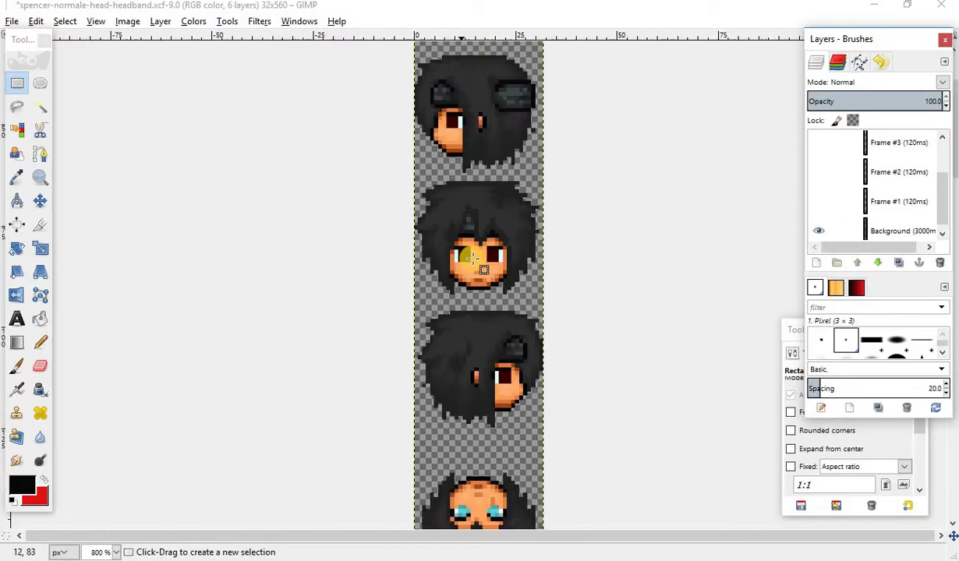
scroll(663, 228, "up", 4)
scroll(663, 227, "down", 2)
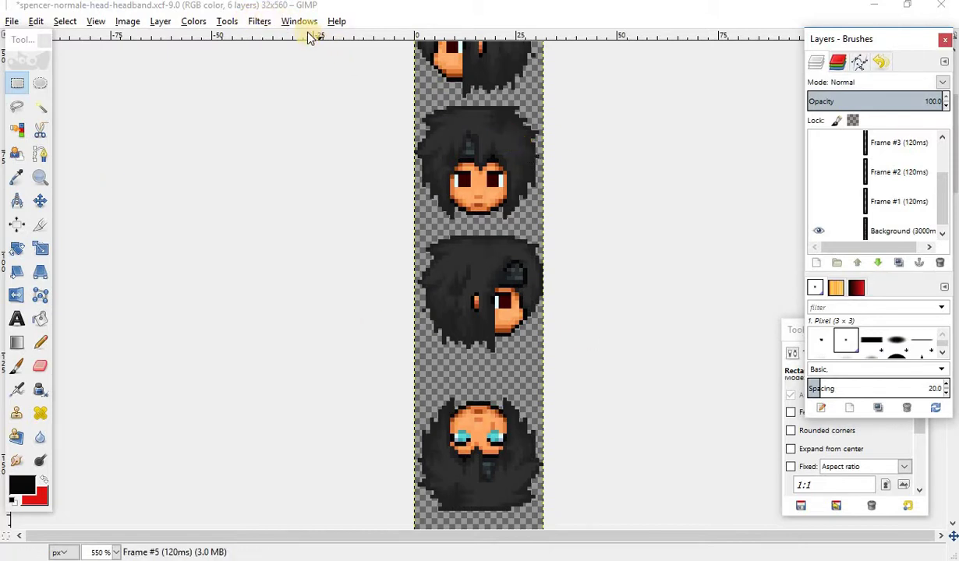
left_click(258, 21)
key("Left")
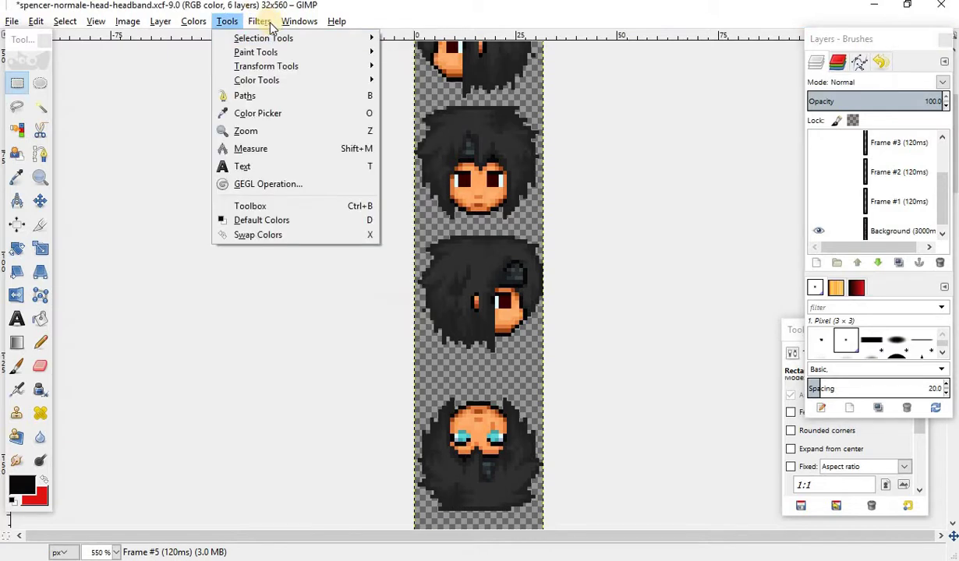
left_click(261, 21)
mouse_move(302, 291)
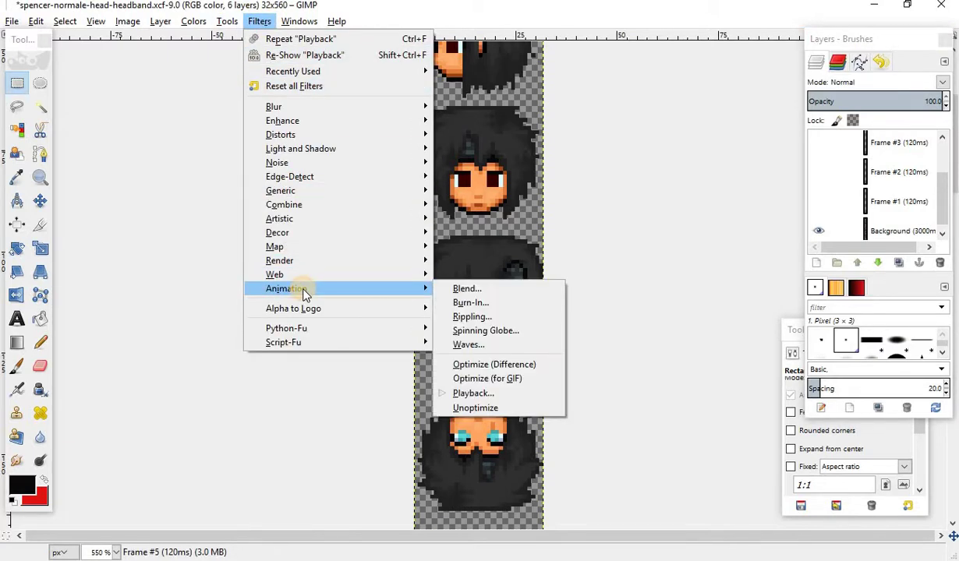
left_click(467, 393)
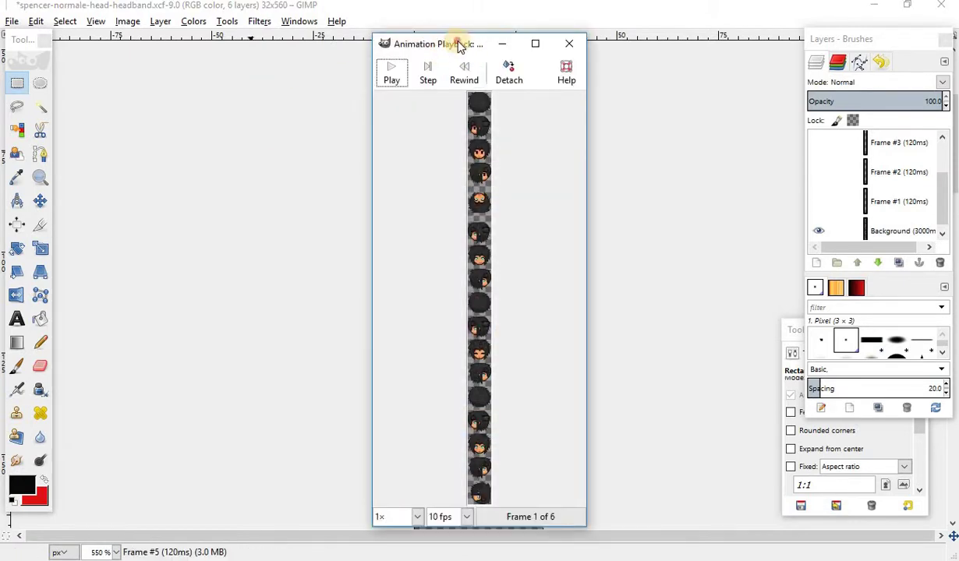
left_click_drag(455, 41, 316, 23)
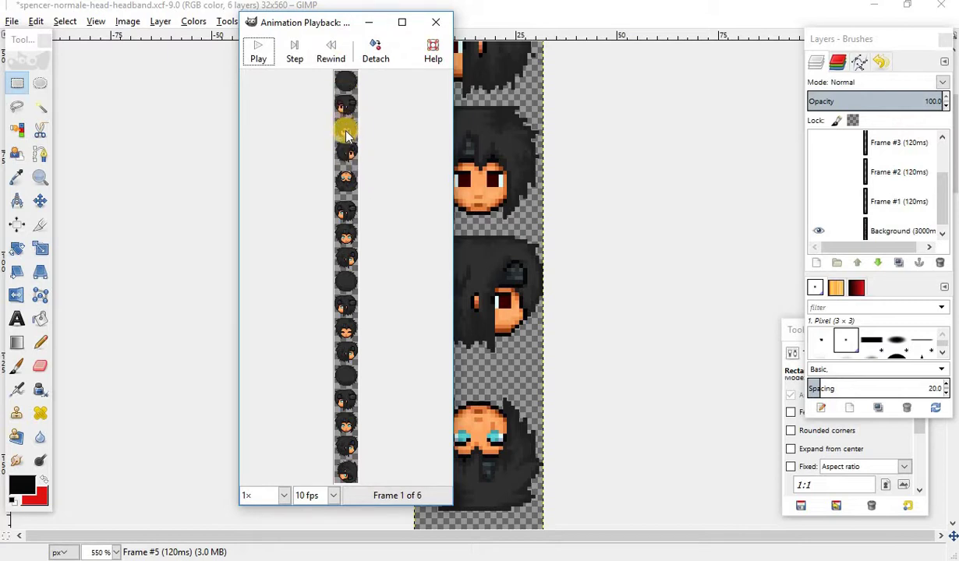
left_click(258, 52)
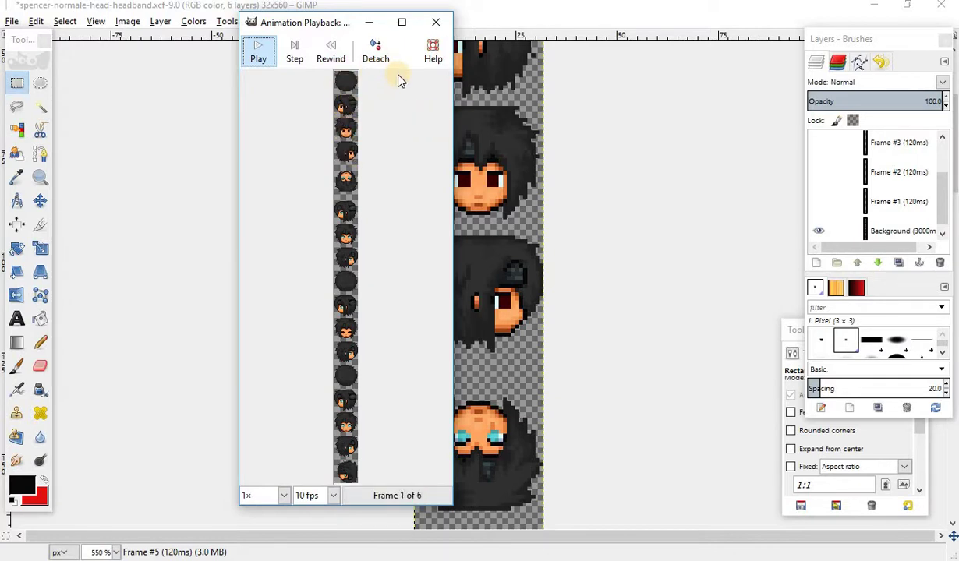
left_click(449, 26)
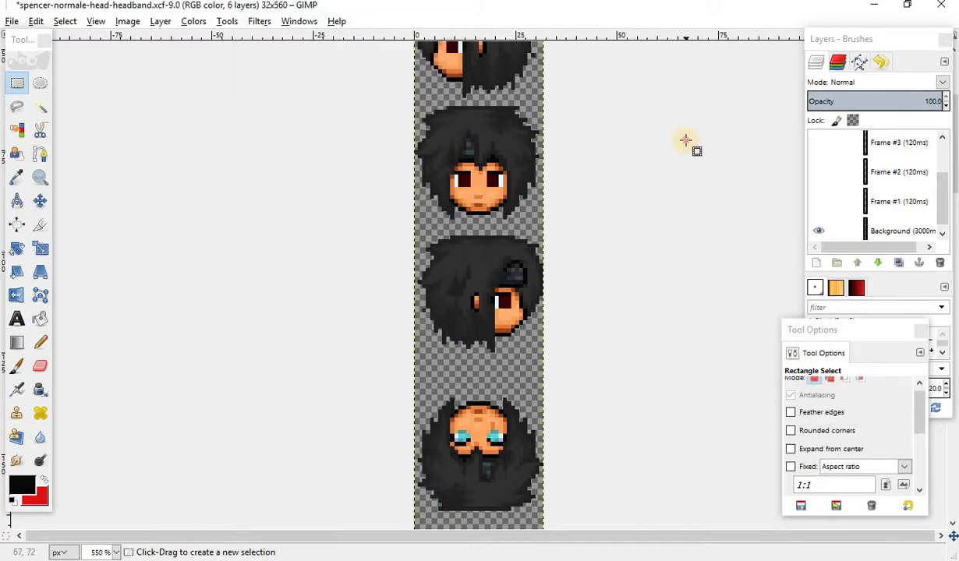
scroll(578, 250, "down", 2)
scroll(555, 261, "up", 1)
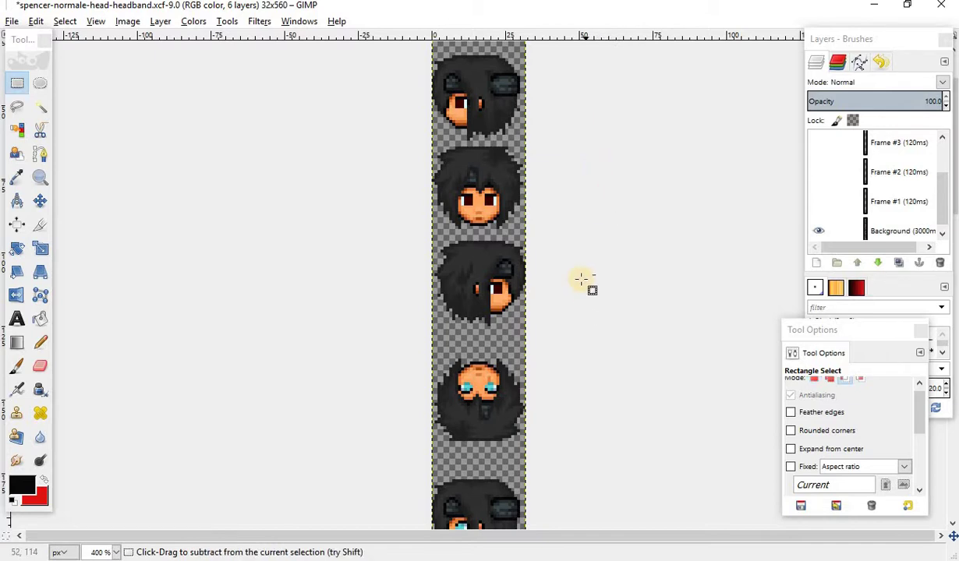
scroll(582, 278, "up", 3)
scroll(612, 198, "down", 3)
scroll(605, 223, "up", 2)
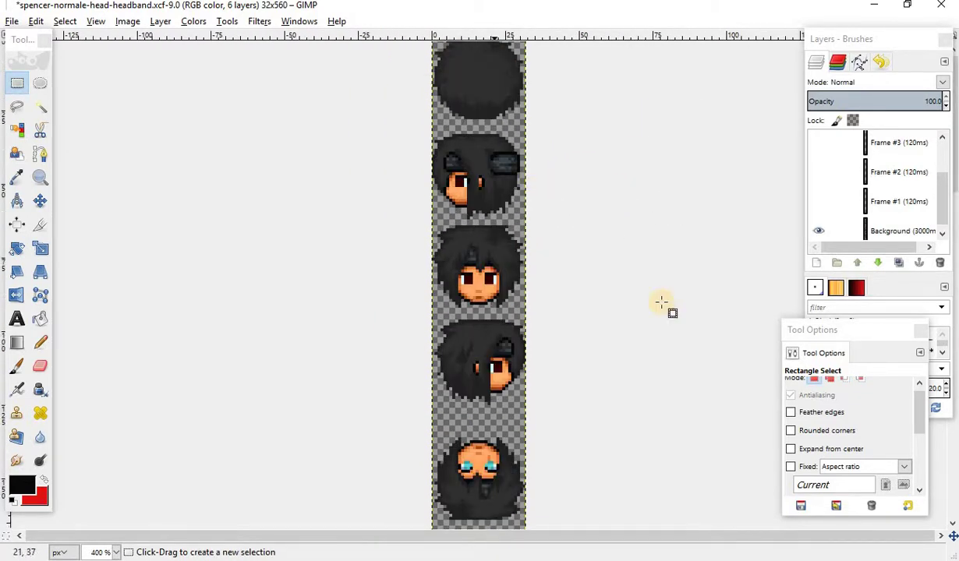
scroll(602, 375, "up", 2)
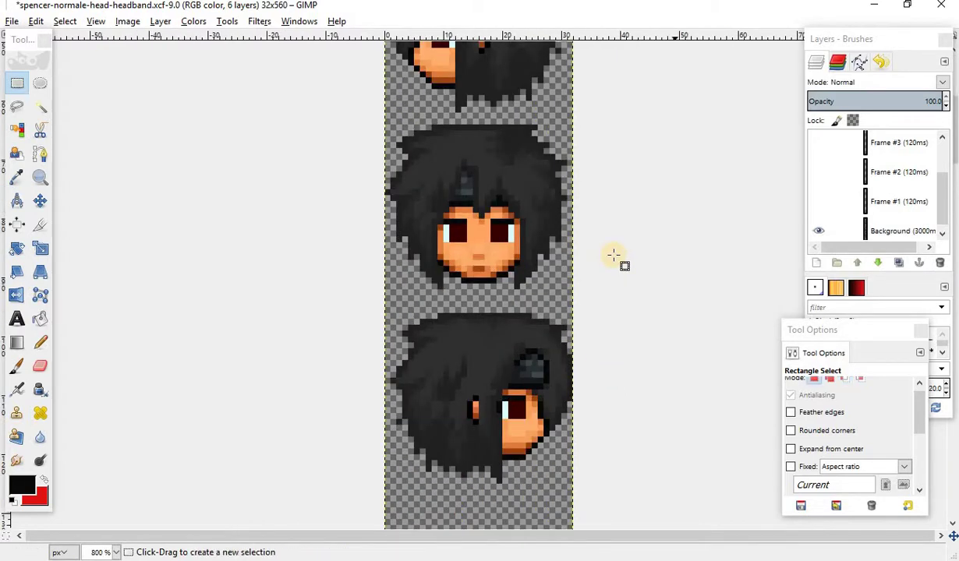